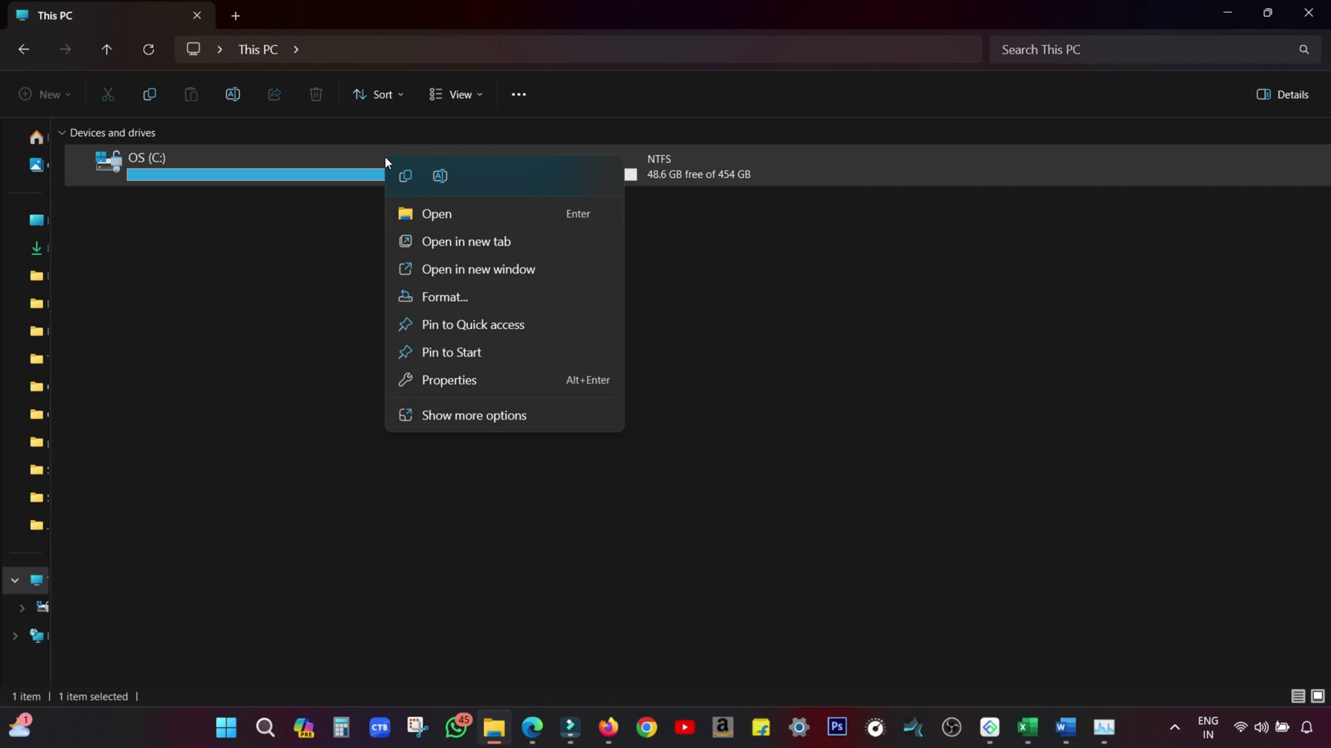
Review the OS (C:) drive's properties and detailed storage breakdown, then run Optimize on it
{"action": "left_click", "coordinate": [451, 380]}
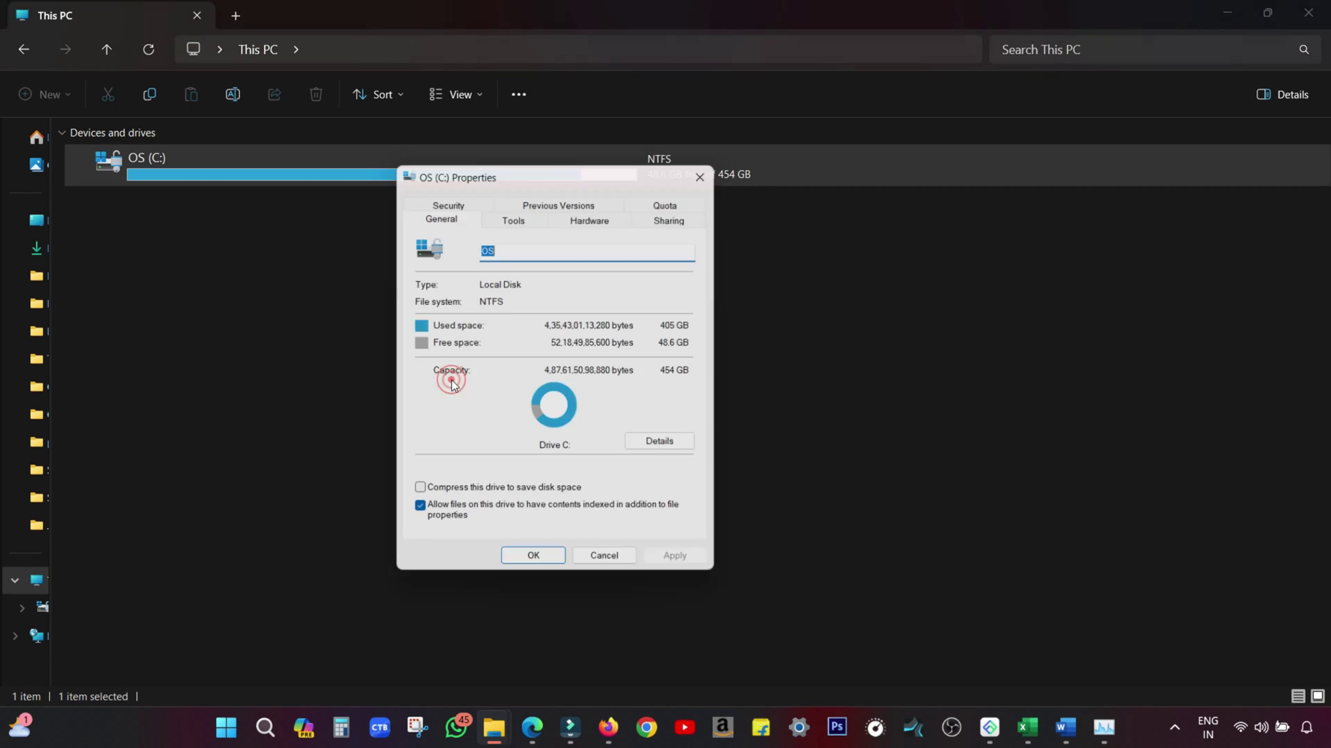
{"action": "left_click", "coordinate": [658, 448]}
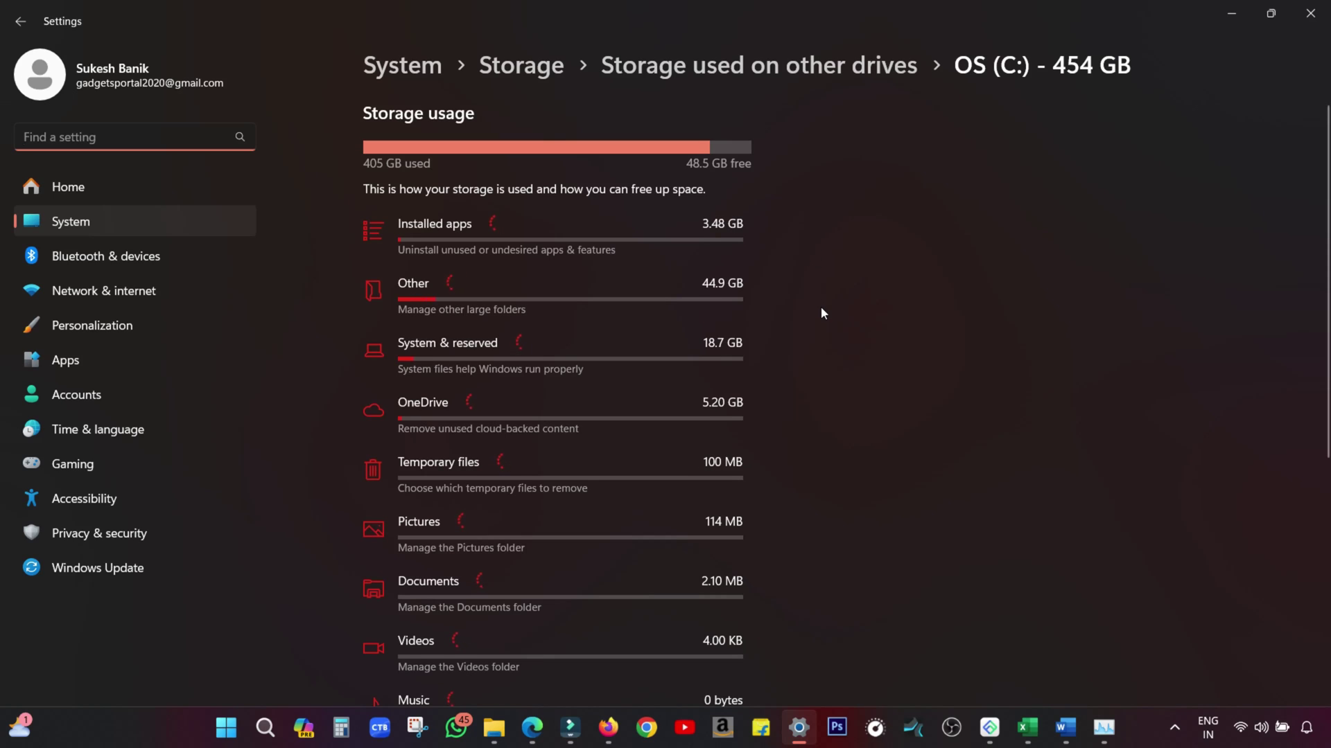
{"action": "scroll", "coordinate": [817, 377], "scroll_direction": "down", "scroll_amount": 2}
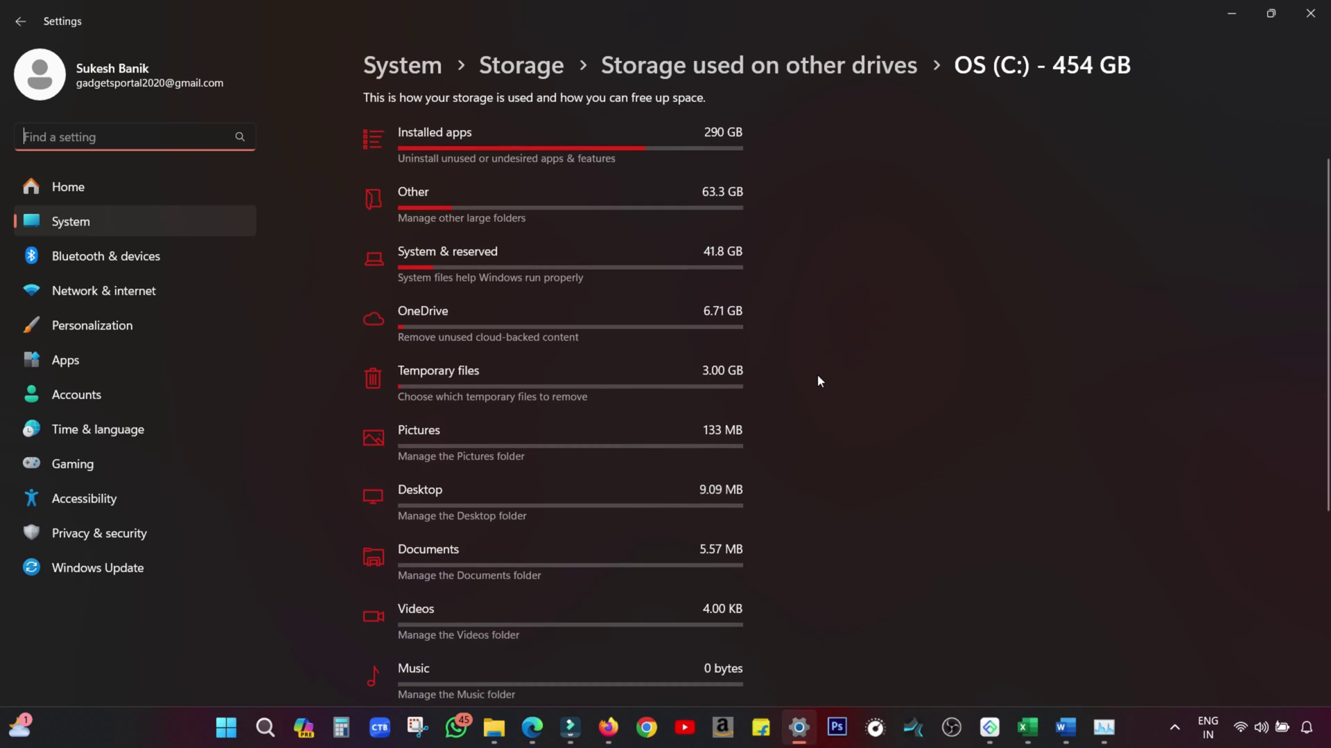
{"action": "scroll", "coordinate": [817, 382], "scroll_direction": "down", "scroll_amount": 2}
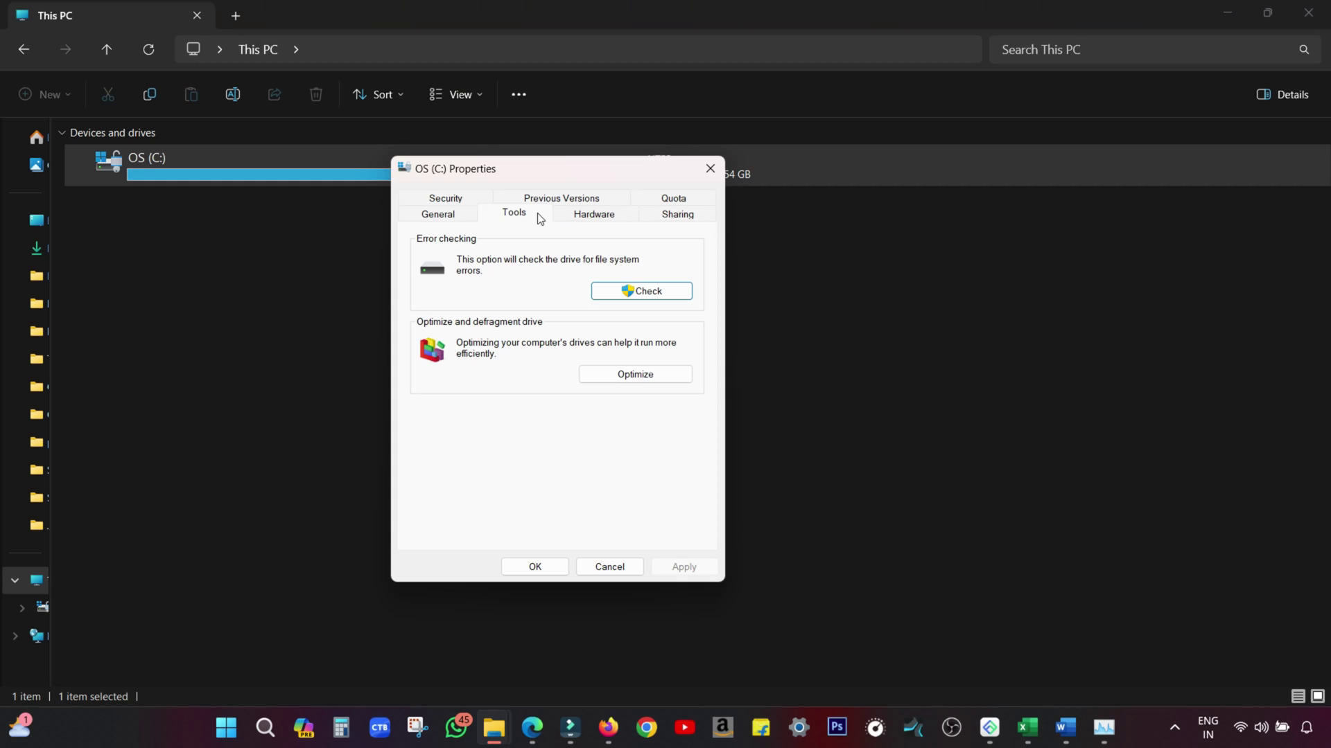
{"action": "left_click", "coordinate": [637, 375]}
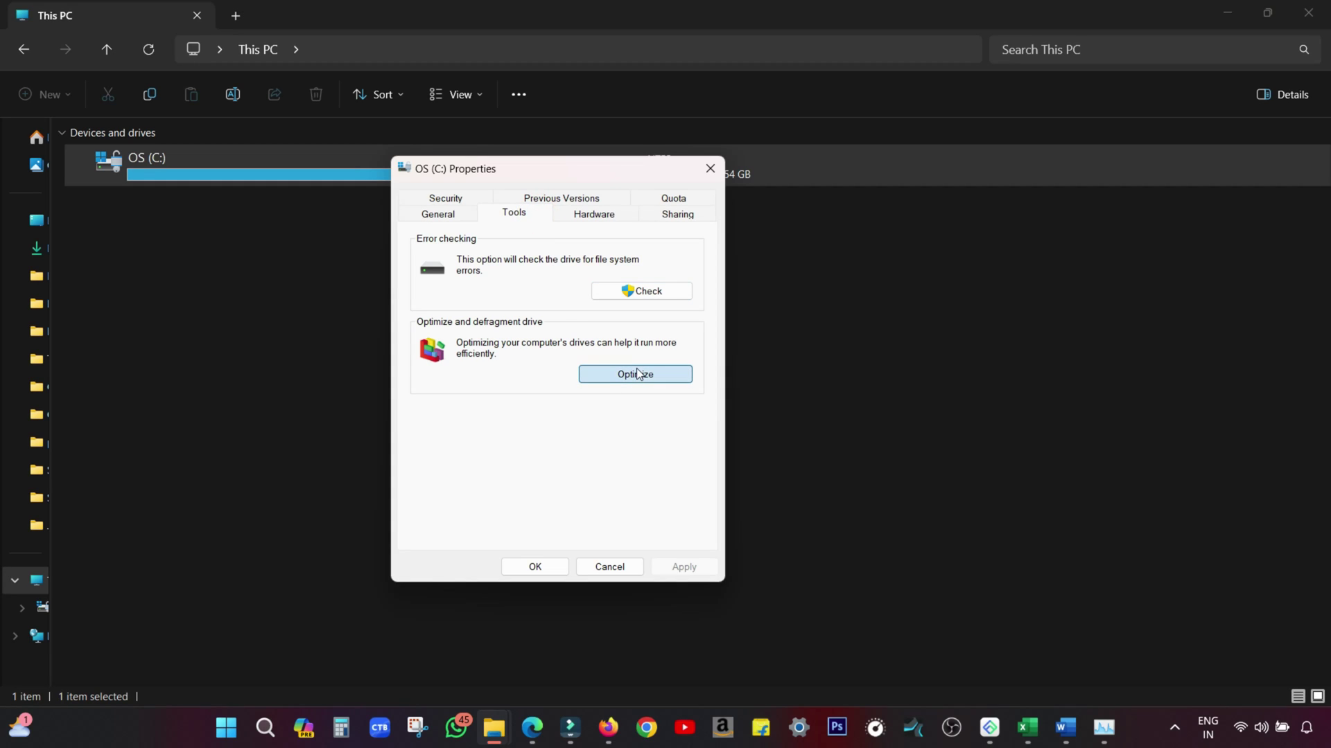
{"action": "left_click", "coordinate": [645, 329]}
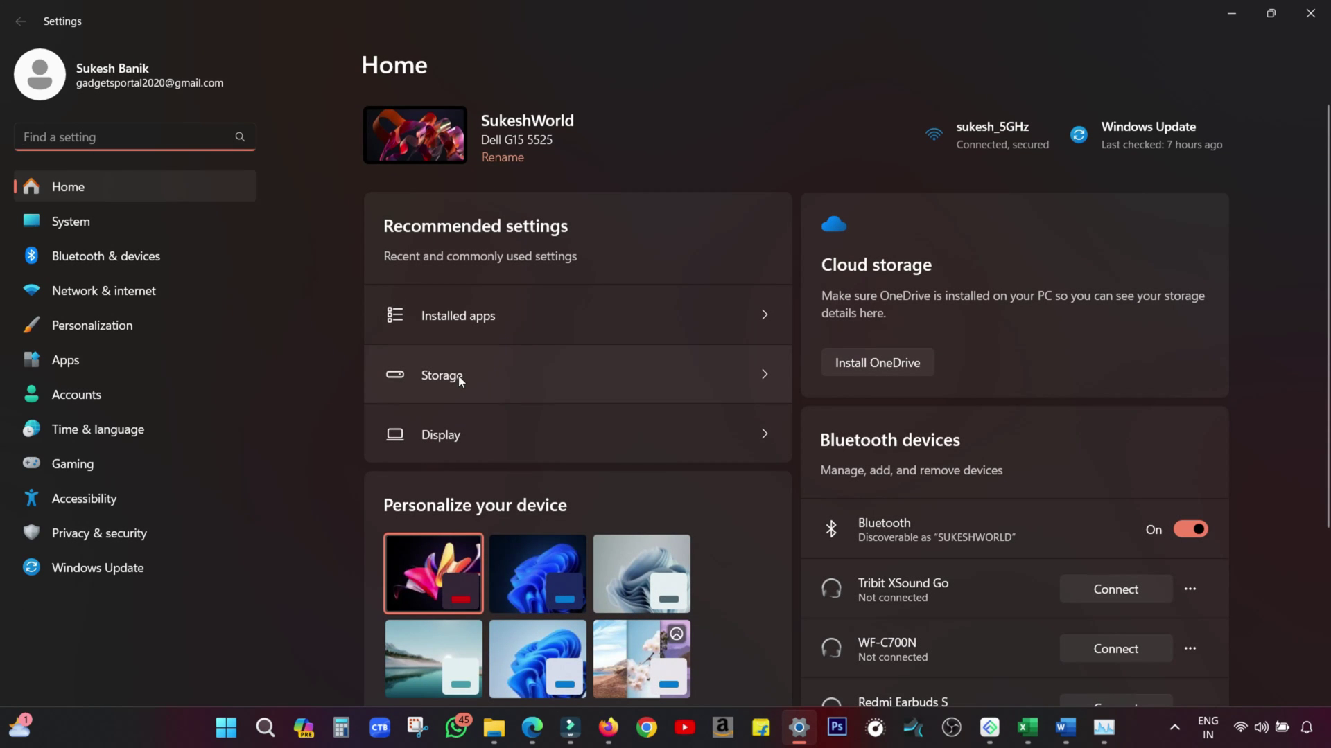
In Storage, review the largest folders under Other and OneDrive's storage details
{"action": "left_click", "coordinate": [459, 382]}
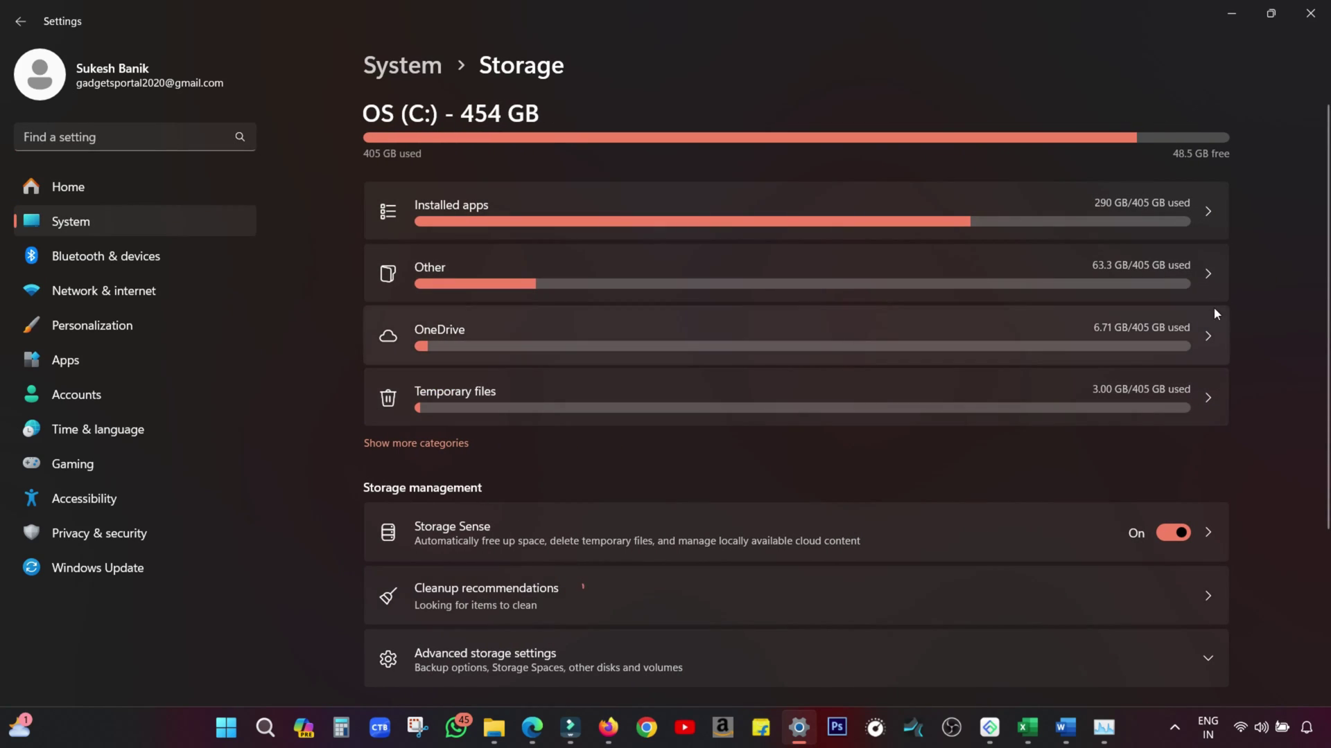
{"action": "left_click", "coordinate": [1153, 278]}
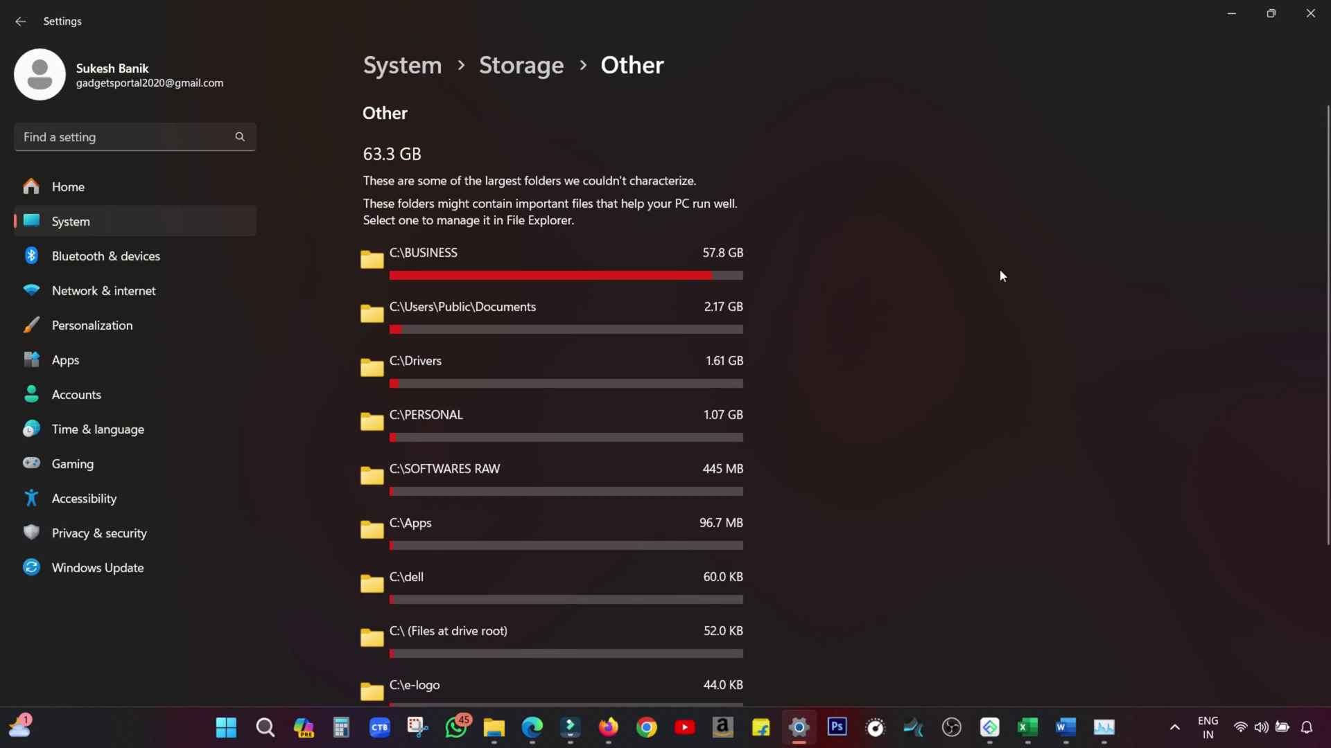
{"action": "scroll", "coordinate": [880, 279], "scroll_direction": "down", "scroll_amount": 3}
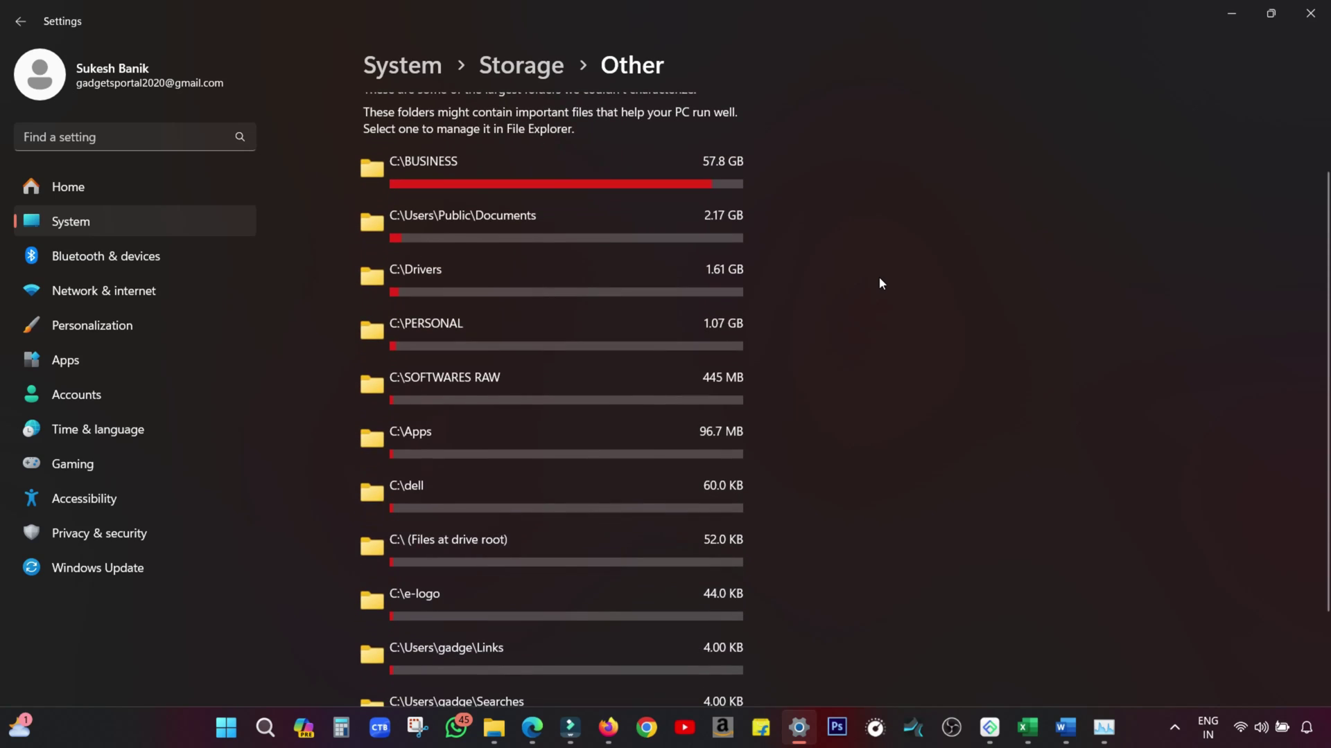
{"action": "scroll", "coordinate": [879, 283], "scroll_direction": "up", "scroll_amount": 3}
{"action": "key", "text": "alt+Left"}
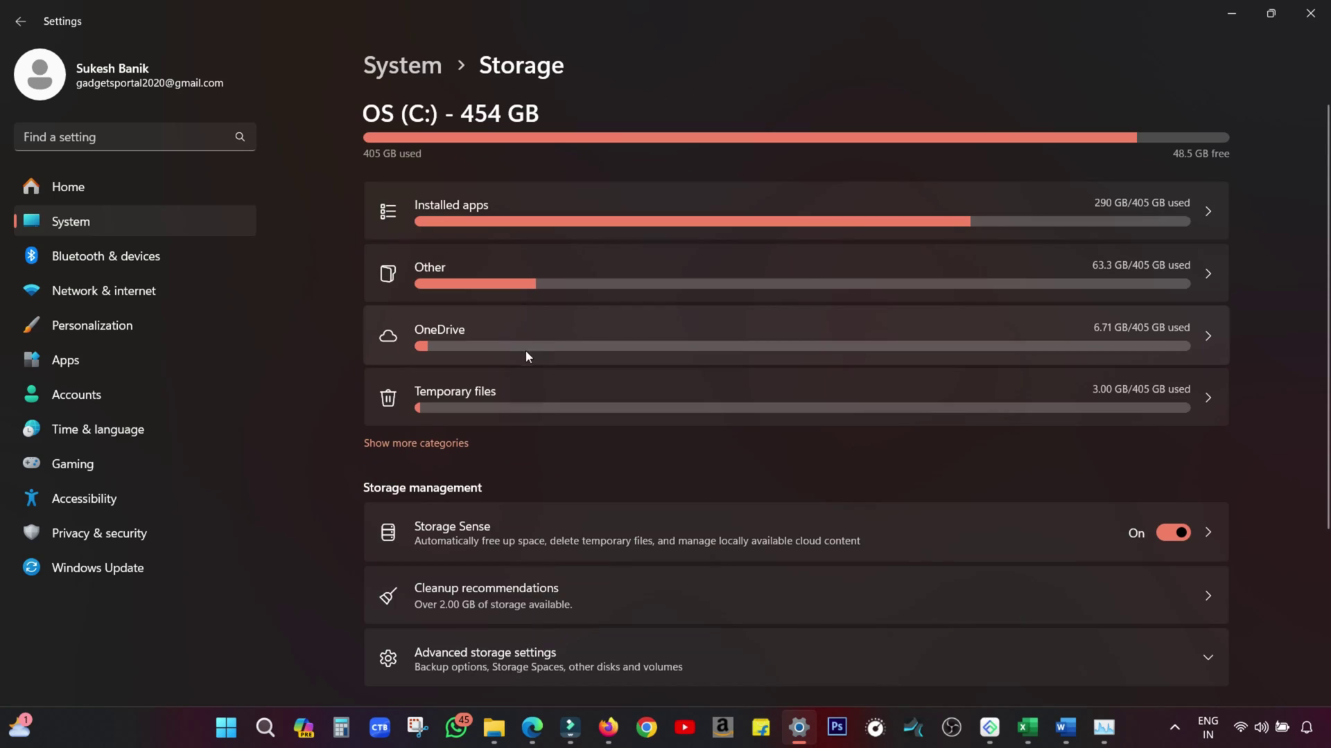
{"action": "left_click", "coordinate": [470, 335]}
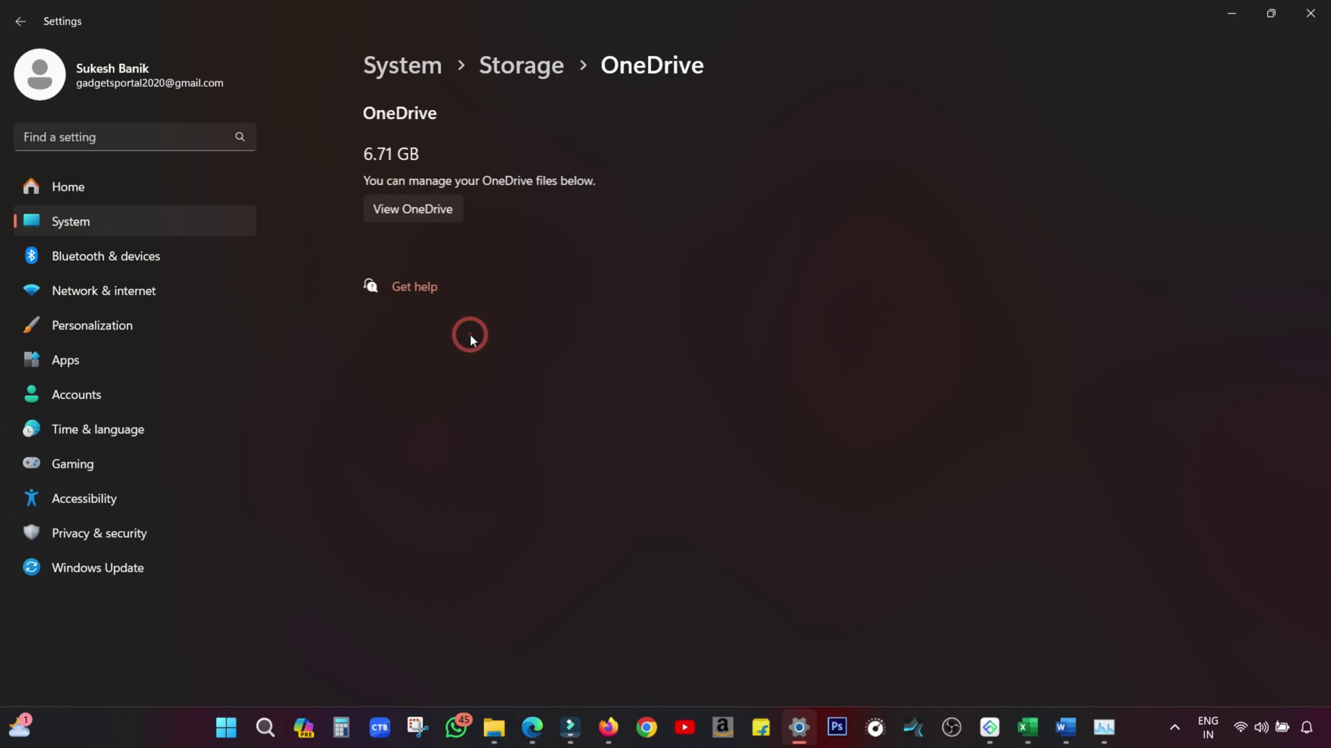
{"action": "key", "text": "alt+Left"}
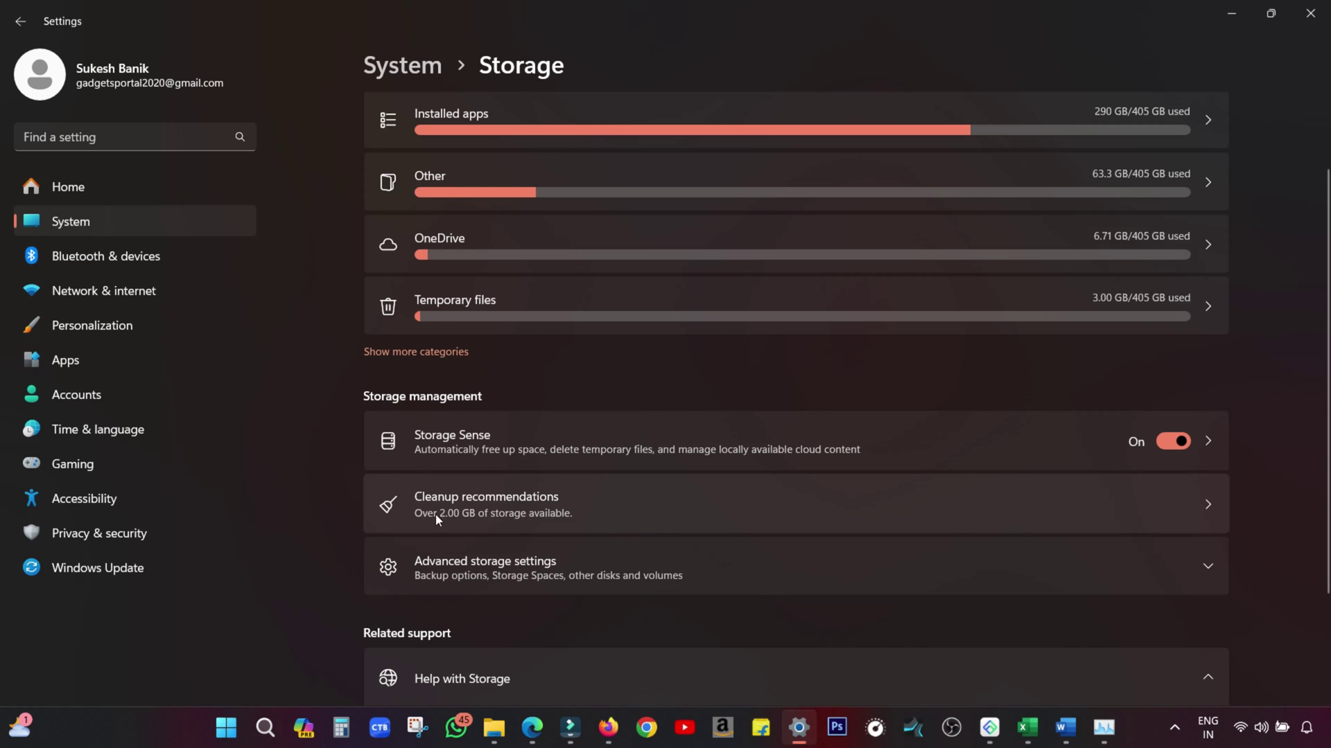
Review the cleanup recommendations' temporary-files list, then bring up Task Manager's disk performance view
{"action": "left_click", "coordinate": [496, 519]}
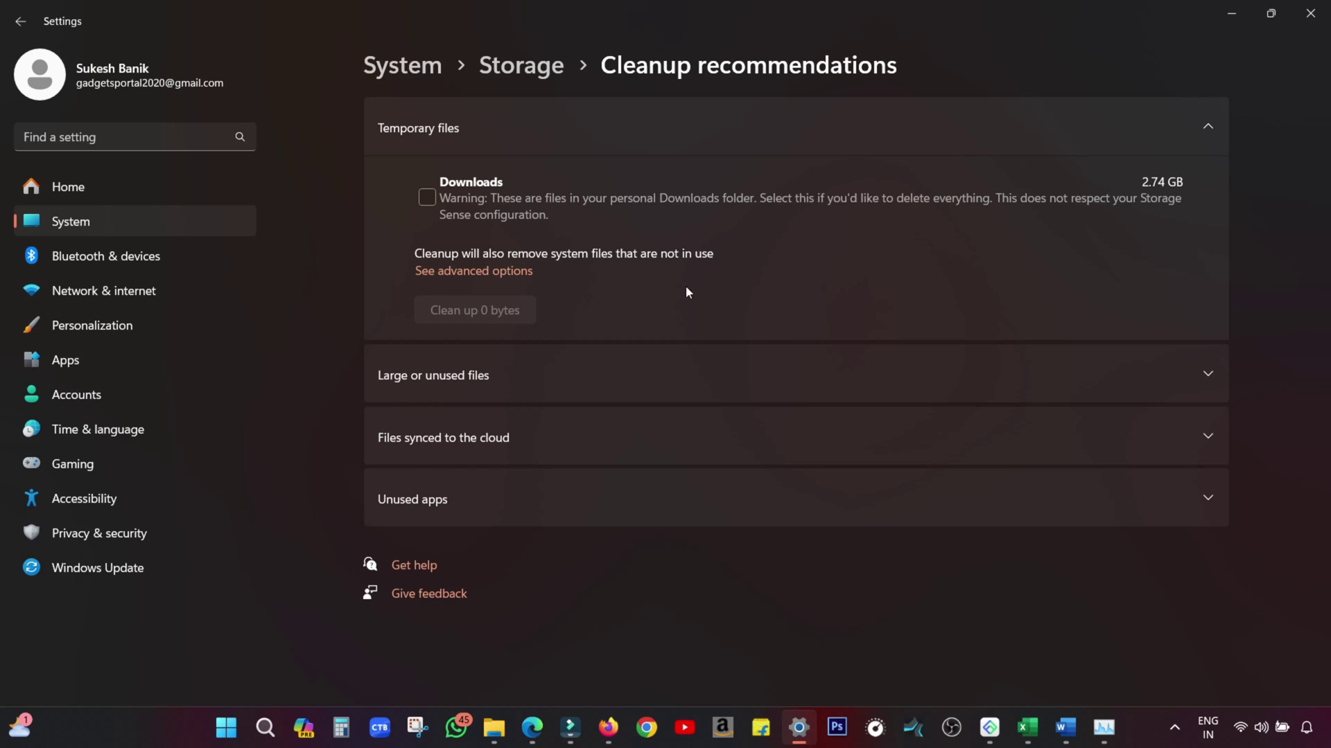
{"action": "left_click", "coordinate": [457, 271]}
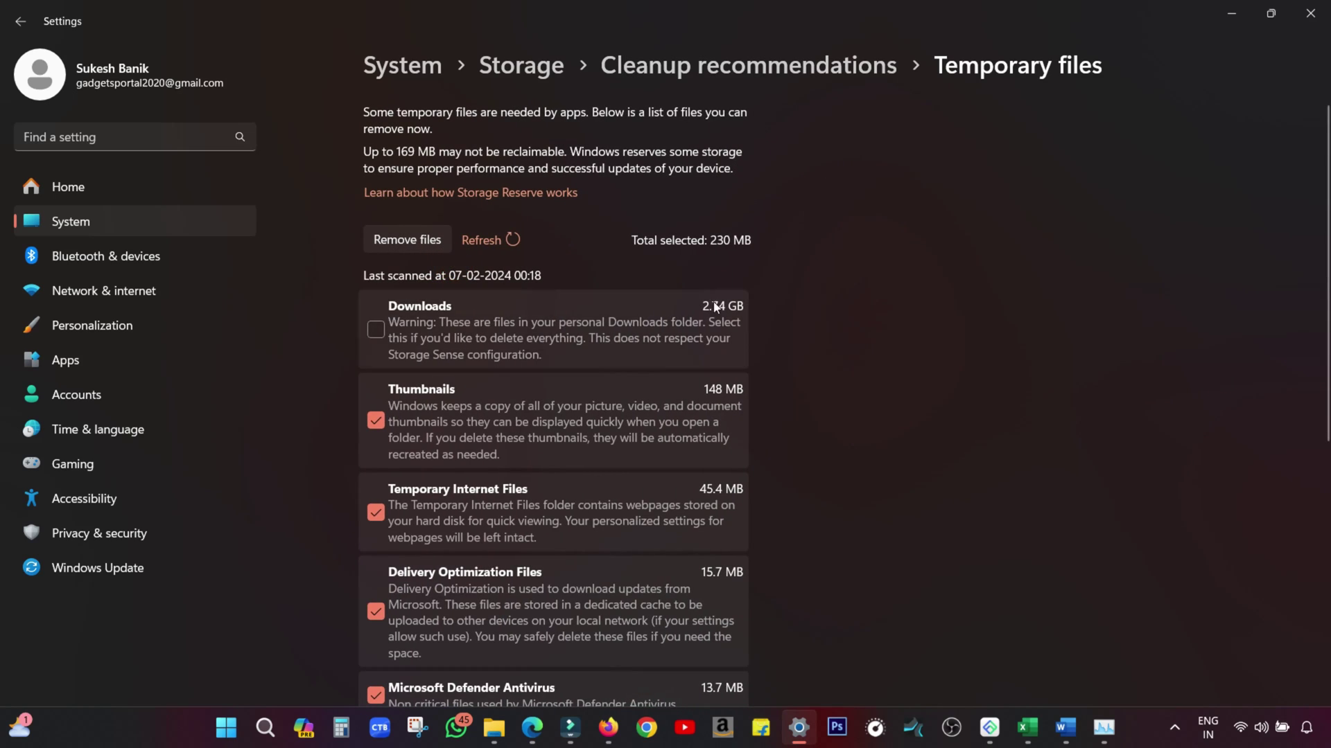
{"action": "scroll", "coordinate": [860, 358], "scroll_direction": "down", "scroll_amount": 3}
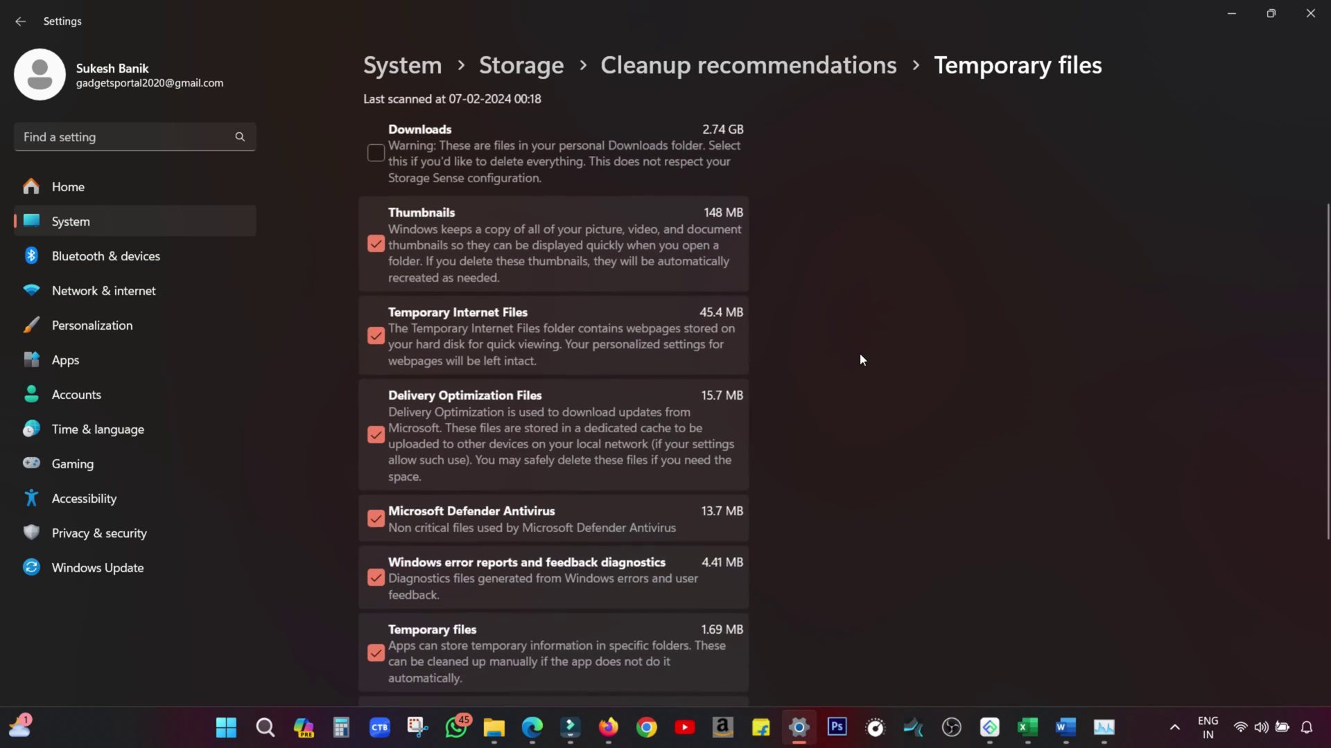
{"action": "scroll", "coordinate": [966, 561], "scroll_direction": "up", "scroll_amount": 2}
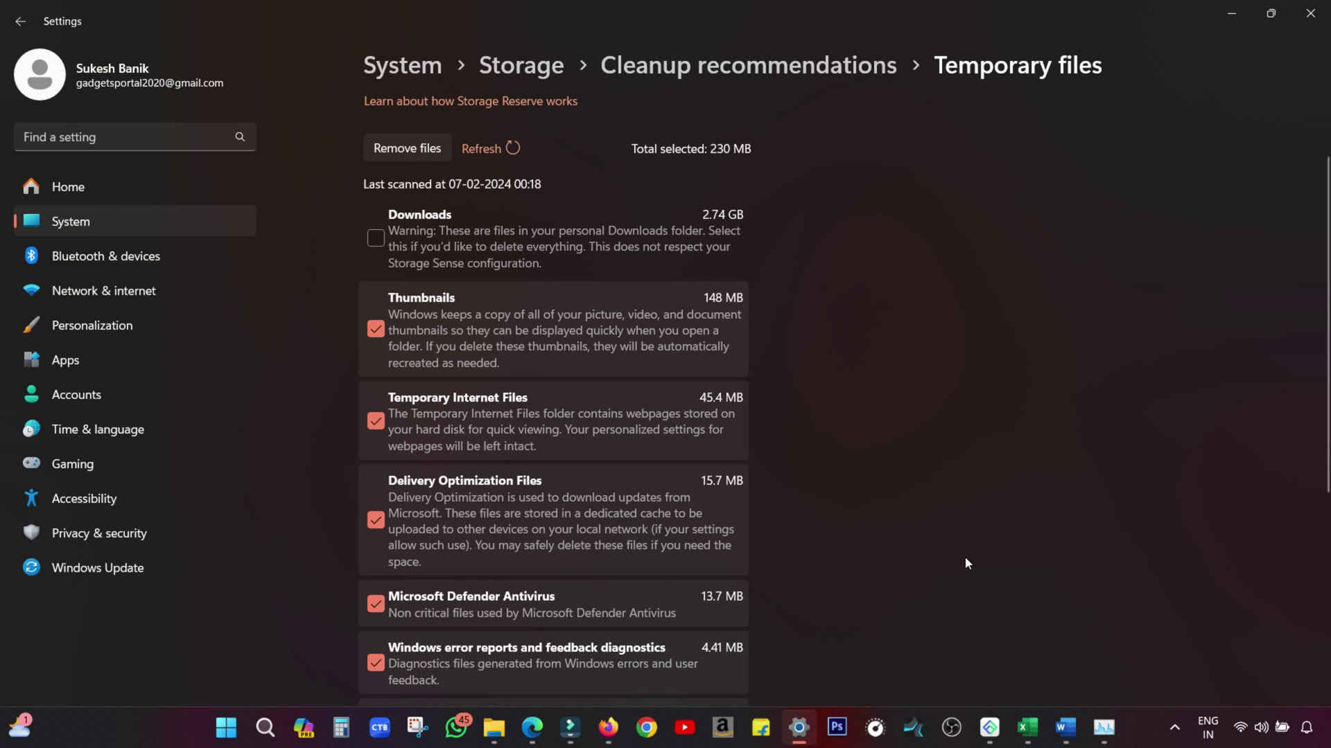
{"action": "left_click", "coordinate": [1100, 728]}
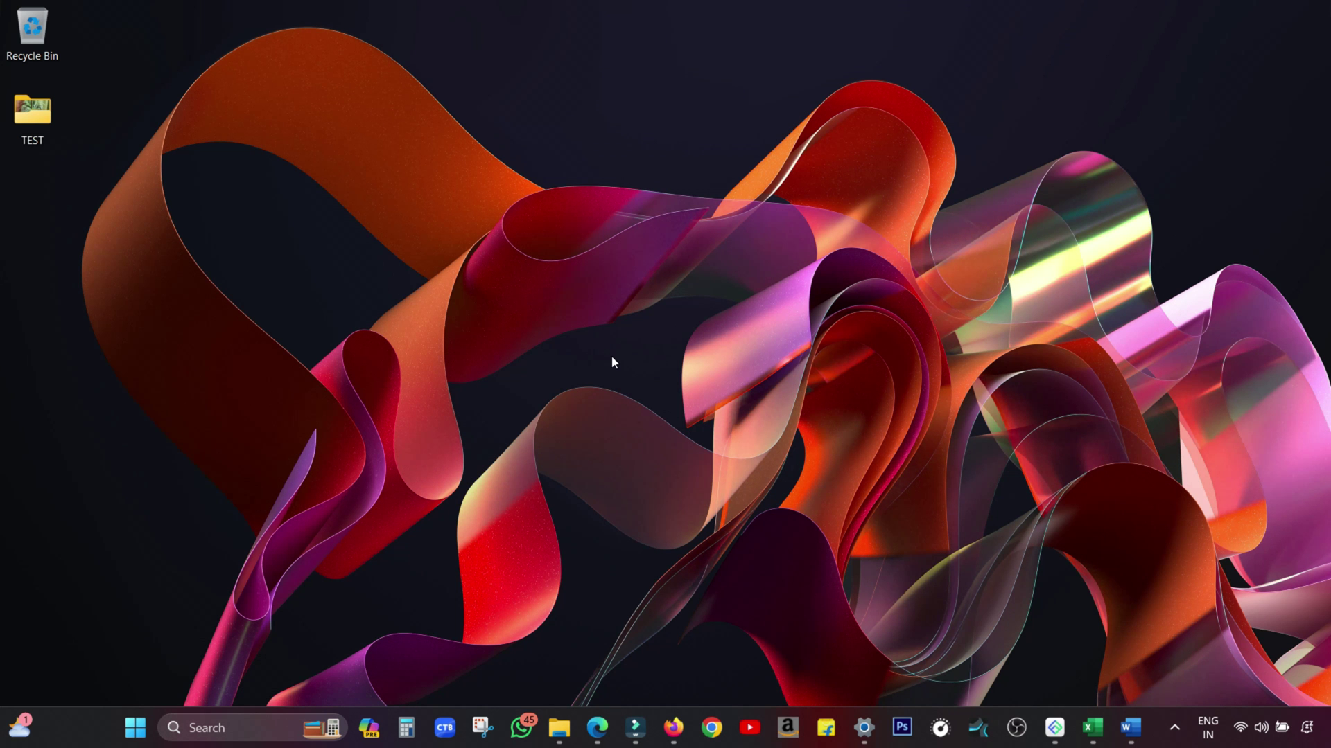
Open TEST, show its 13 photos as Extra large icons, and restore the window
{"action": "double_click", "coordinate": [42, 119]}
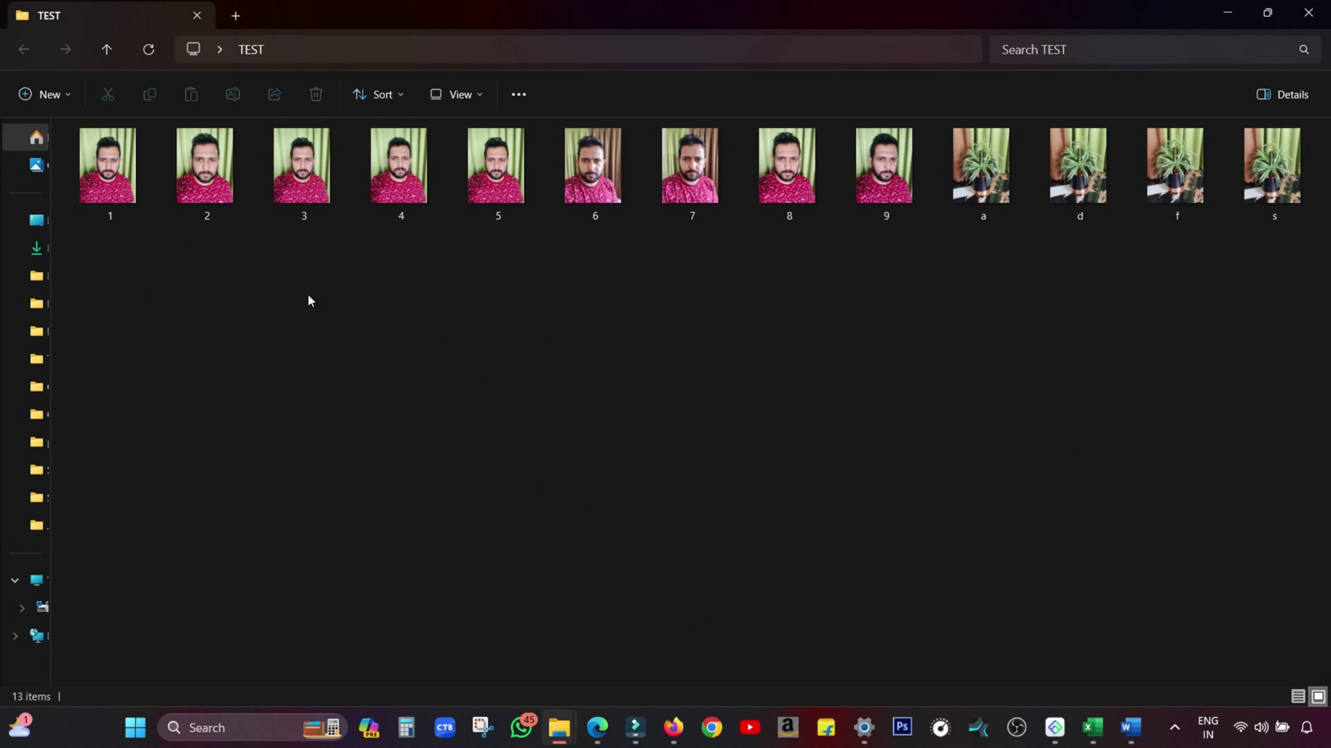
{"action": "right_click", "coordinate": [348, 320]}
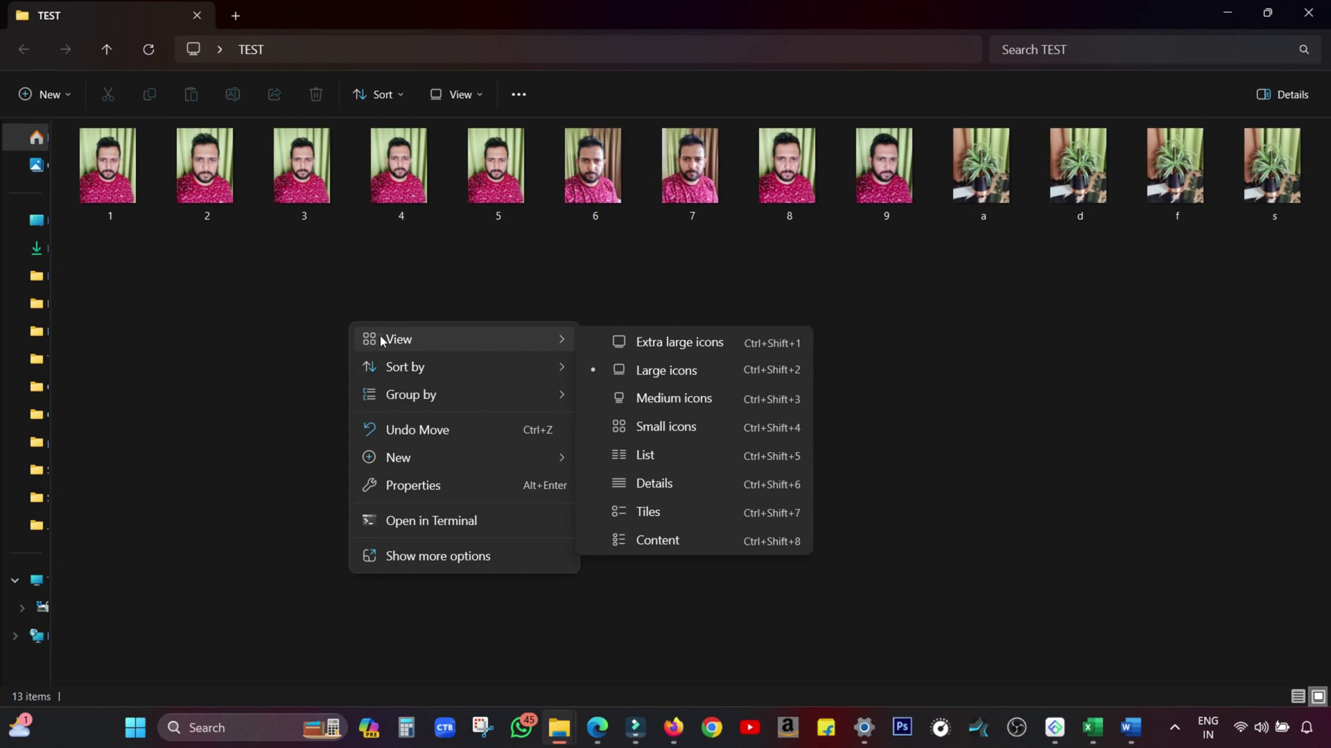
{"action": "left_click", "coordinate": [374, 335]}
{"action": "left_click", "coordinate": [647, 346]}
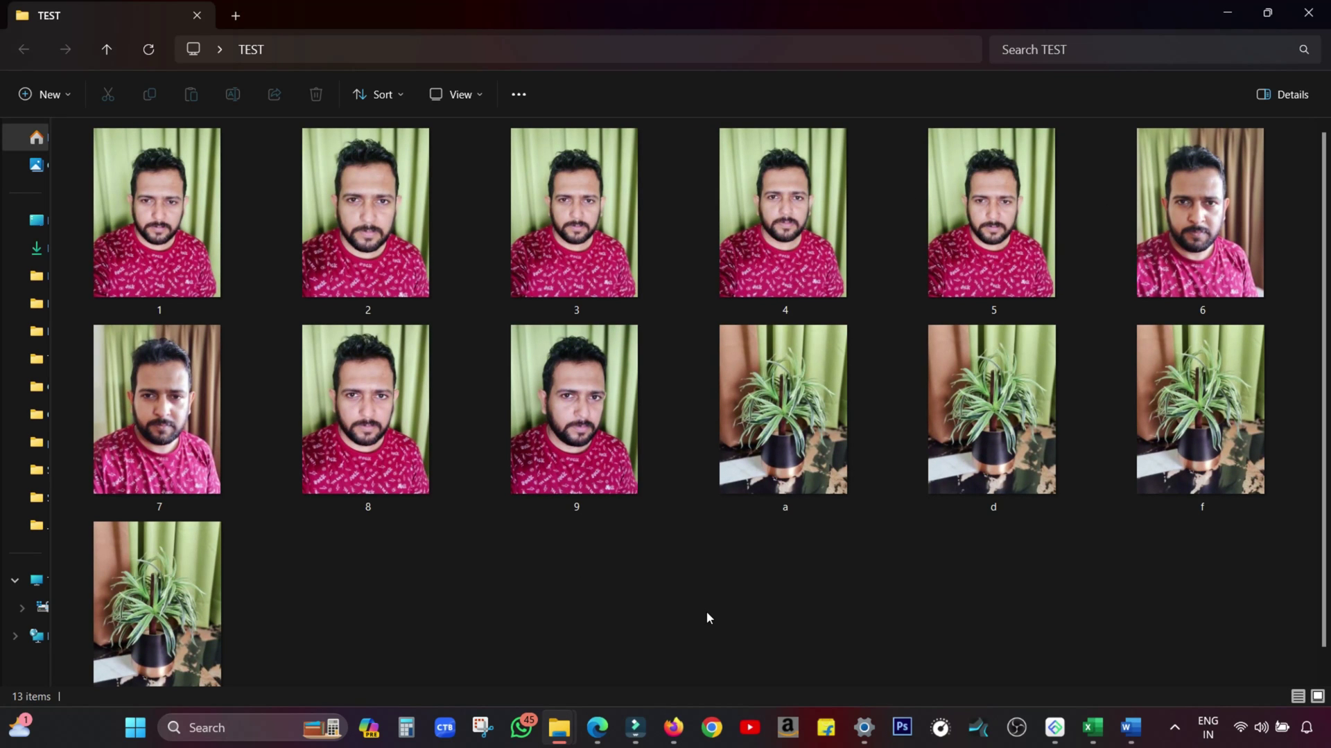
{"action": "scroll", "coordinate": [948, 632], "scroll_direction": "down", "scroll_amount": 1}
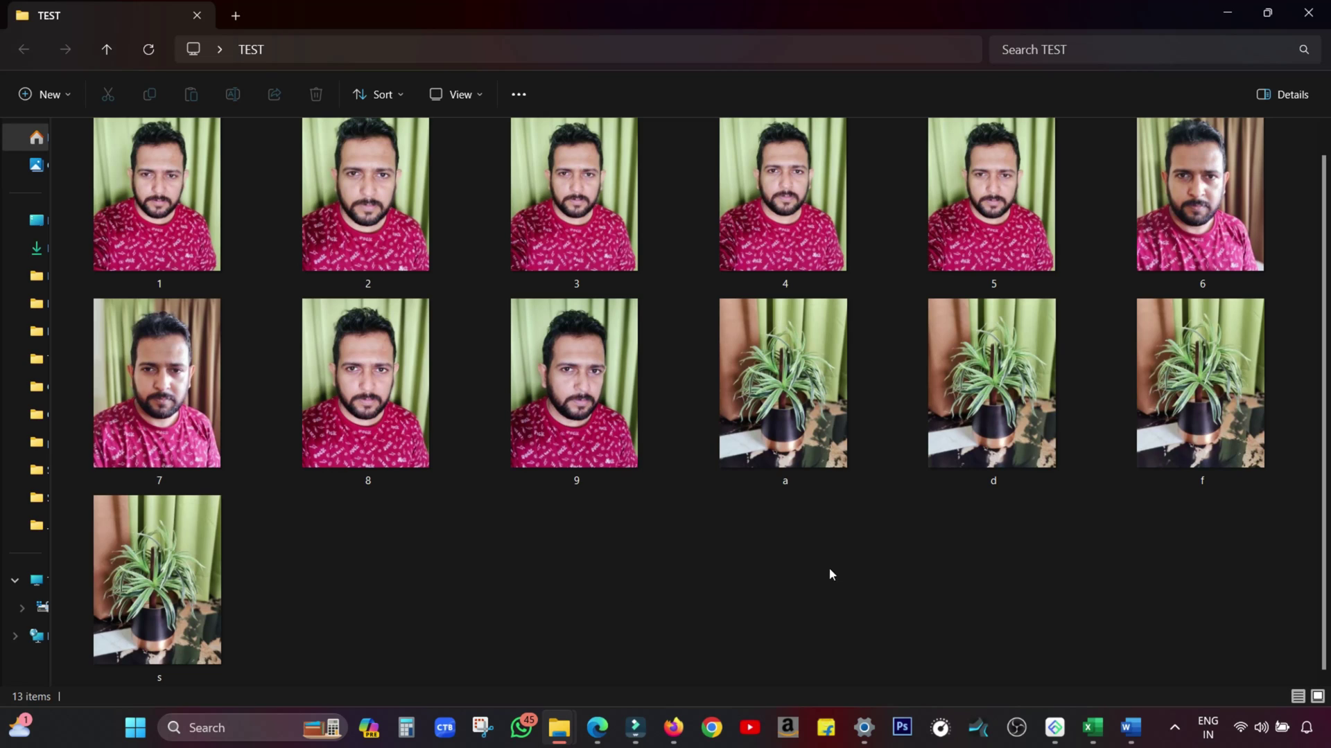
{"action": "key", "text": "super+Down"}
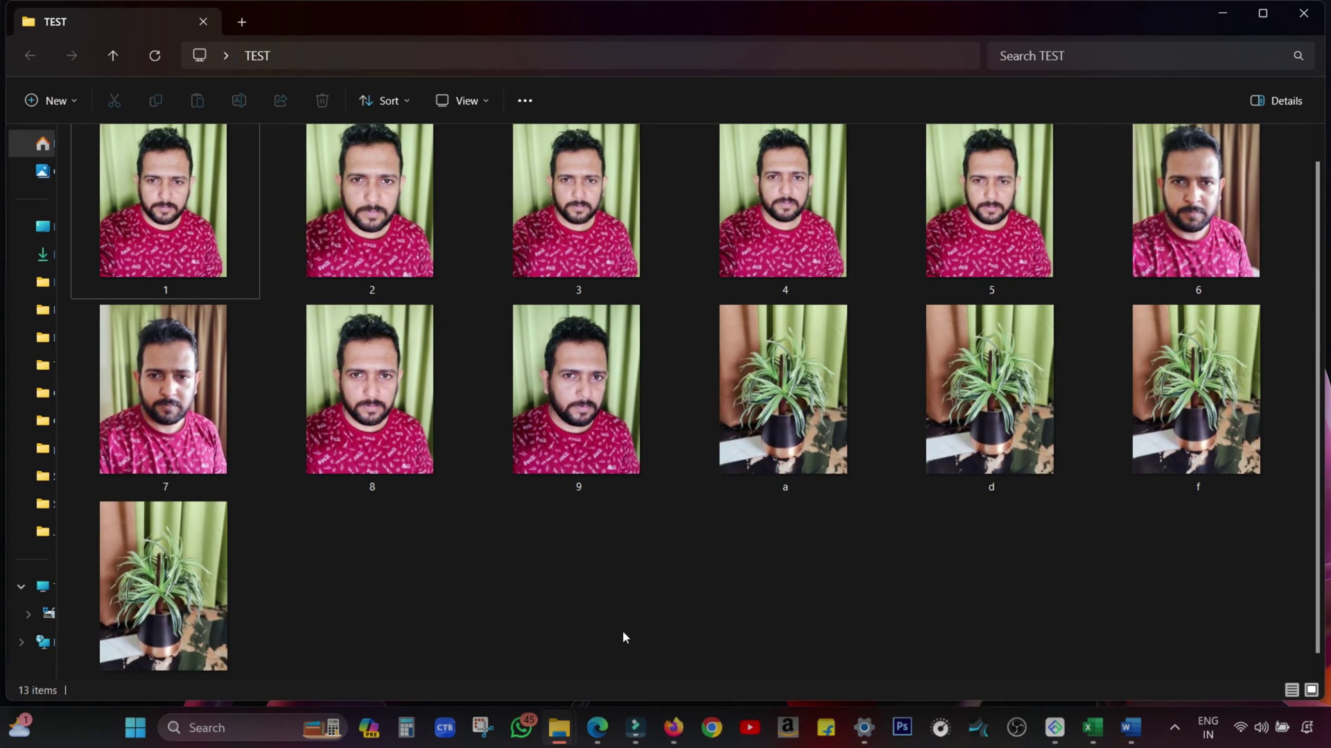
Sort the TEST photos by name descending, then back to ascending, and select photos 7–9
{"action": "left_click", "coordinate": [392, 101]}
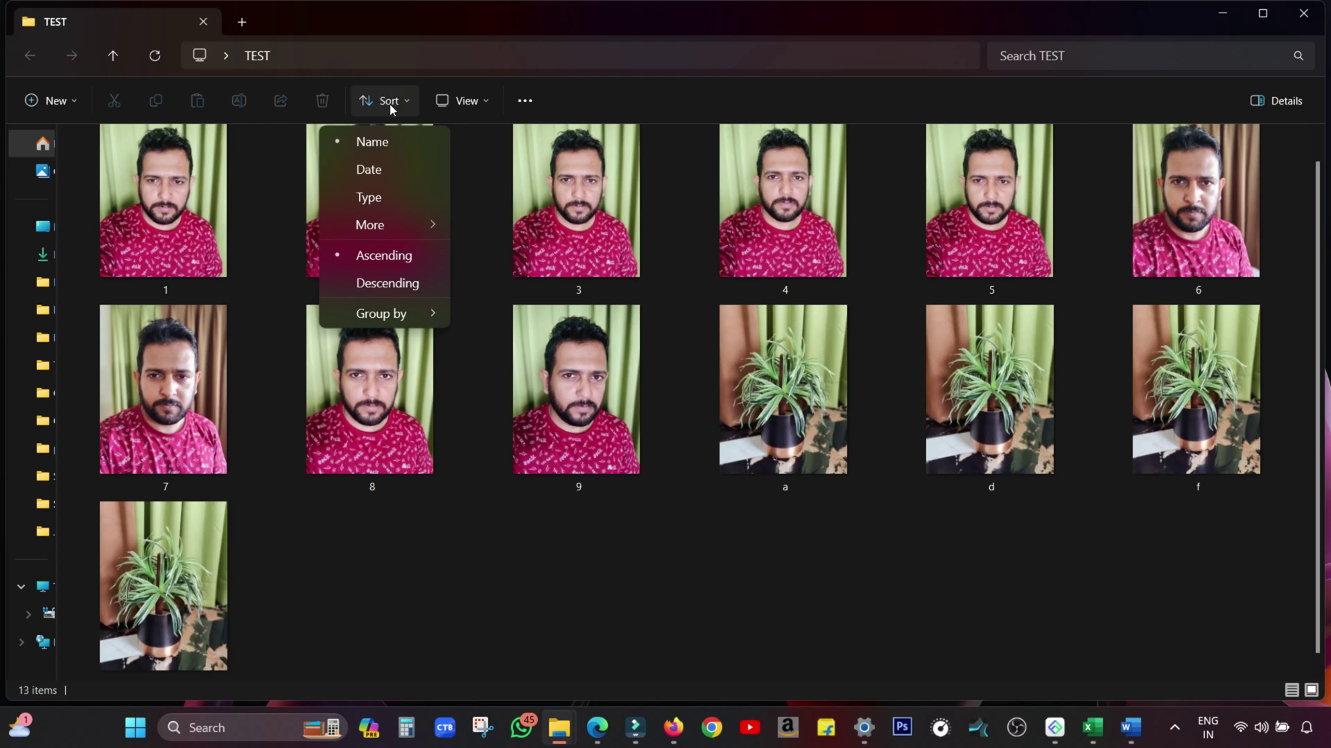
{"action": "left_click", "coordinate": [371, 141]}
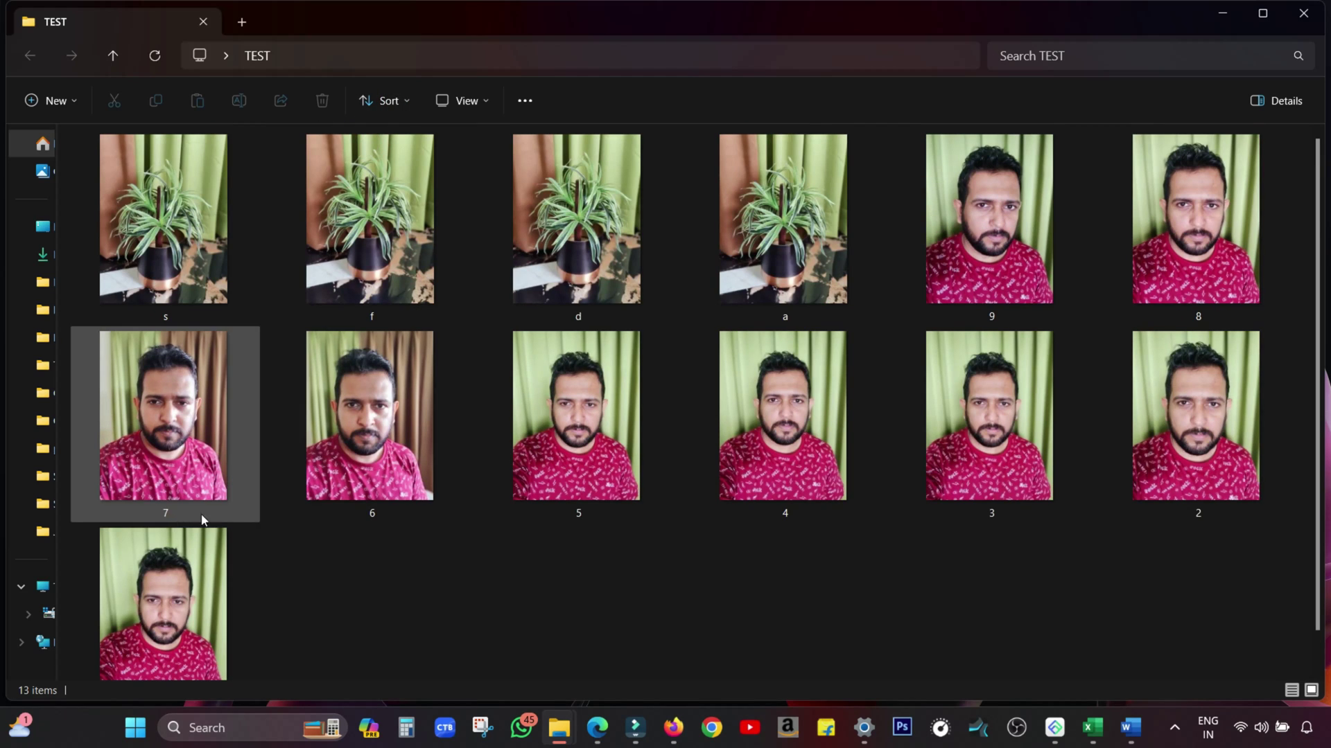
{"action": "left_click", "coordinate": [400, 102]}
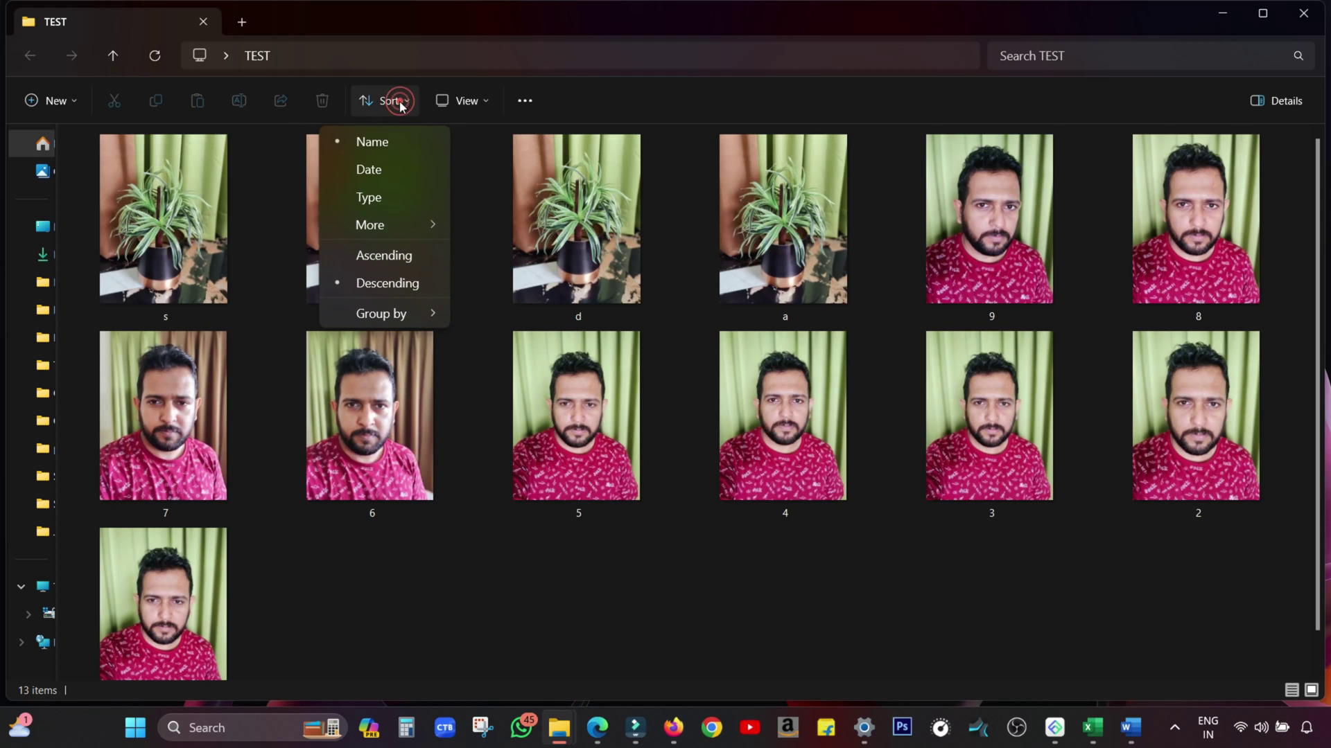
{"action": "left_click", "coordinate": [376, 144]}
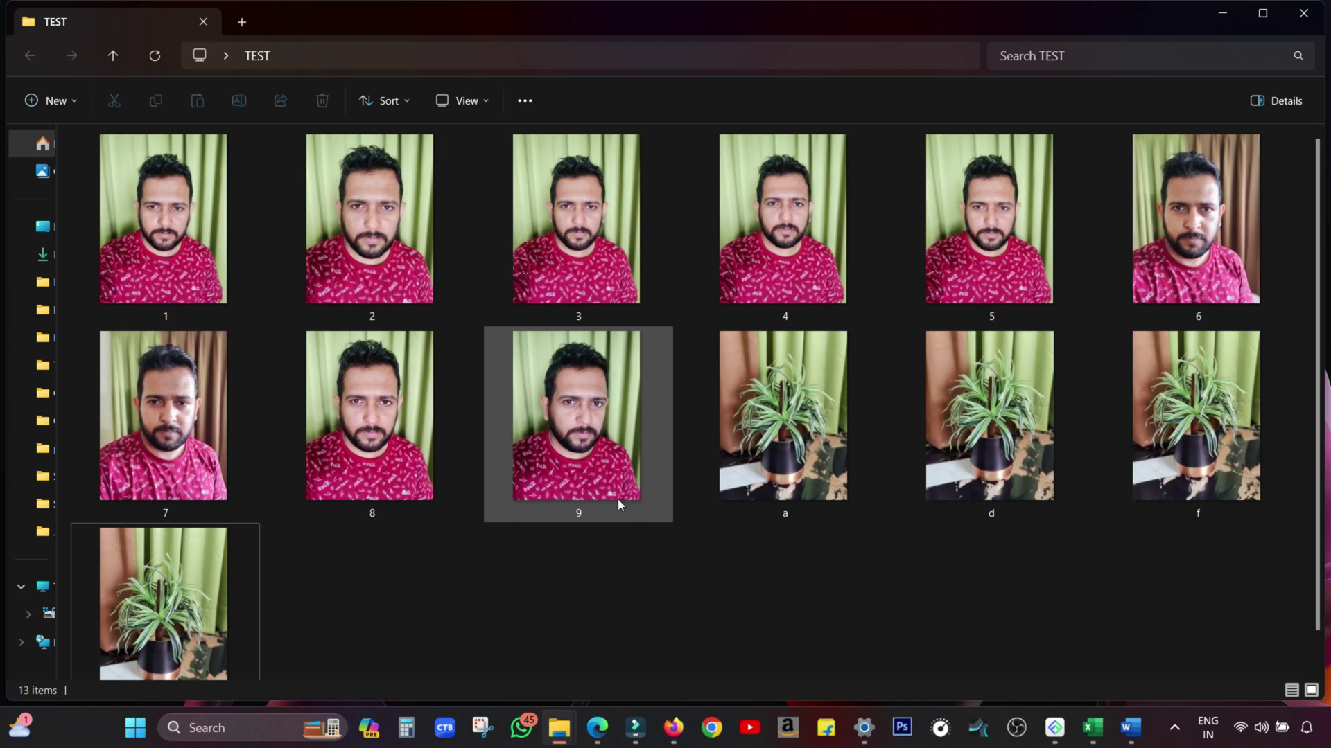
{"action": "left_click_drag", "start_coordinate": [638, 535], "coordinate": [492, 565]}
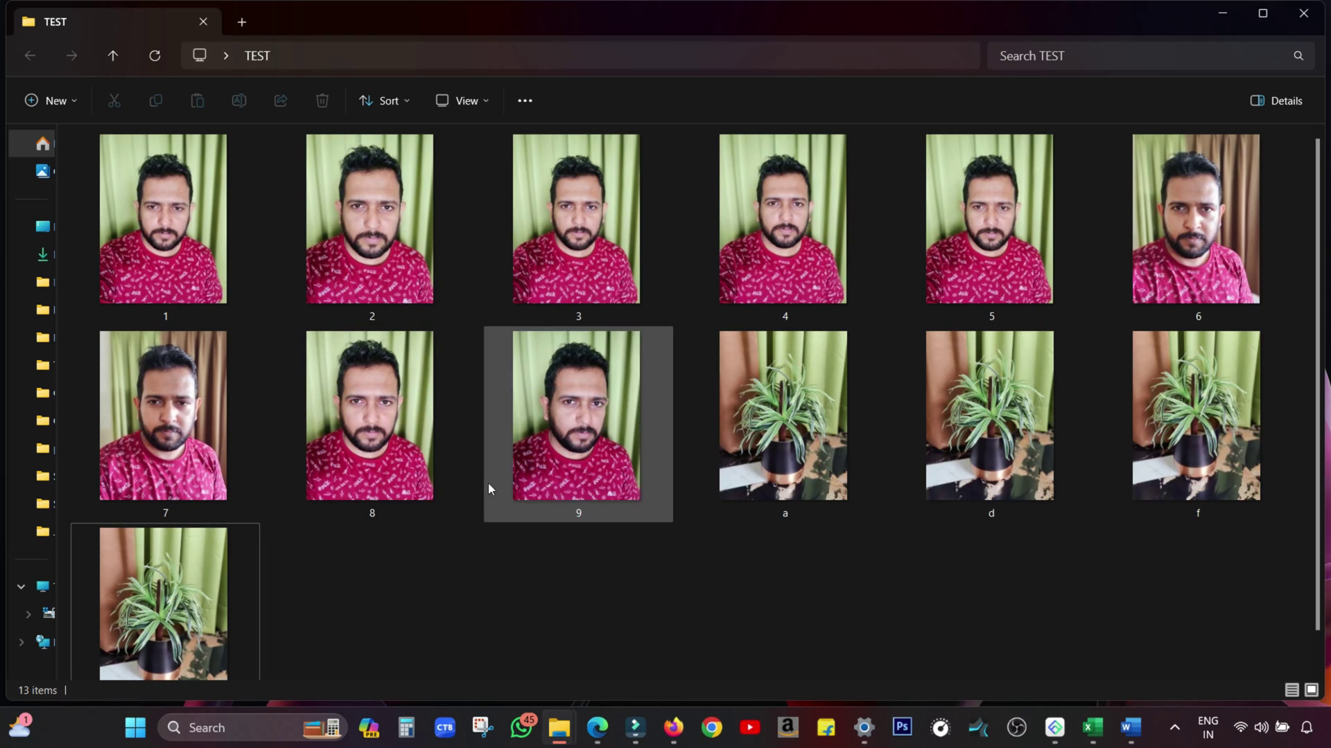
{"action": "left_click", "coordinate": [389, 101]}
Sort the TEST photos by date, then re-sort them by file size
{"action": "left_click", "coordinate": [369, 172]}
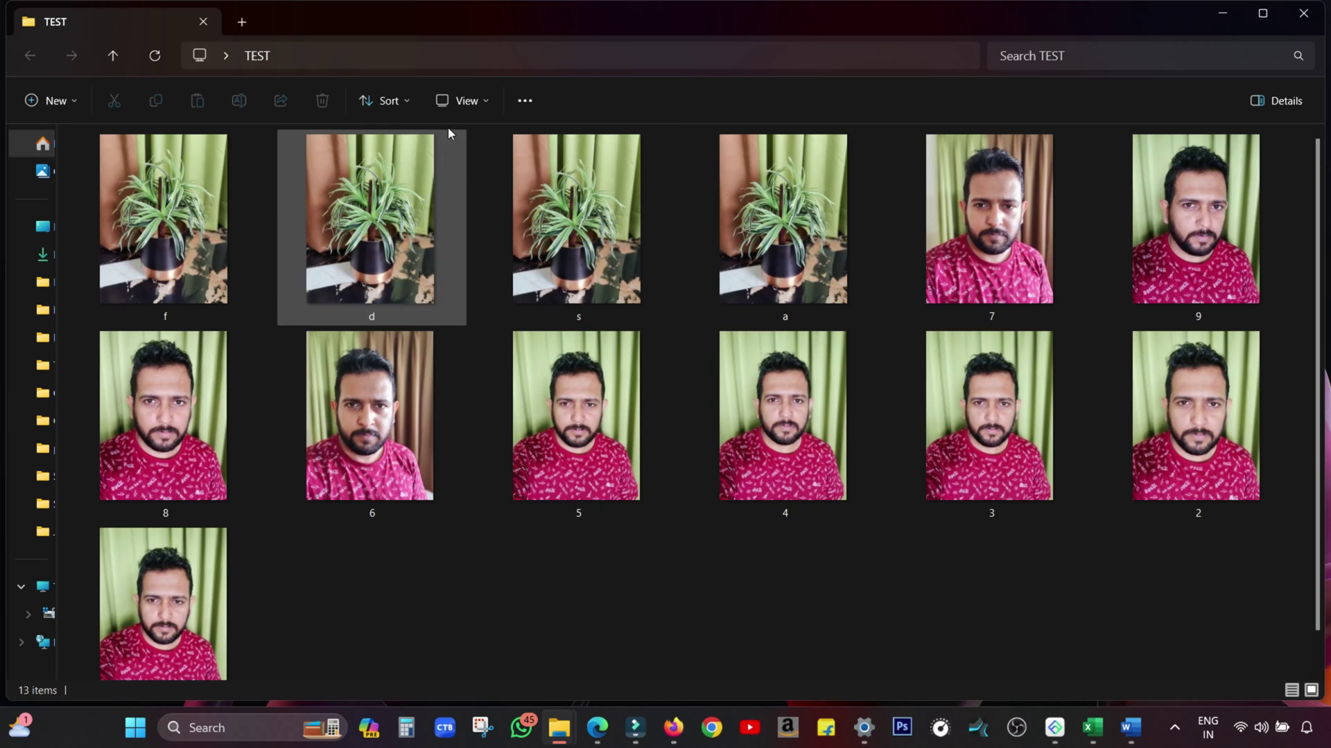
{"action": "left_click", "coordinate": [396, 97]}
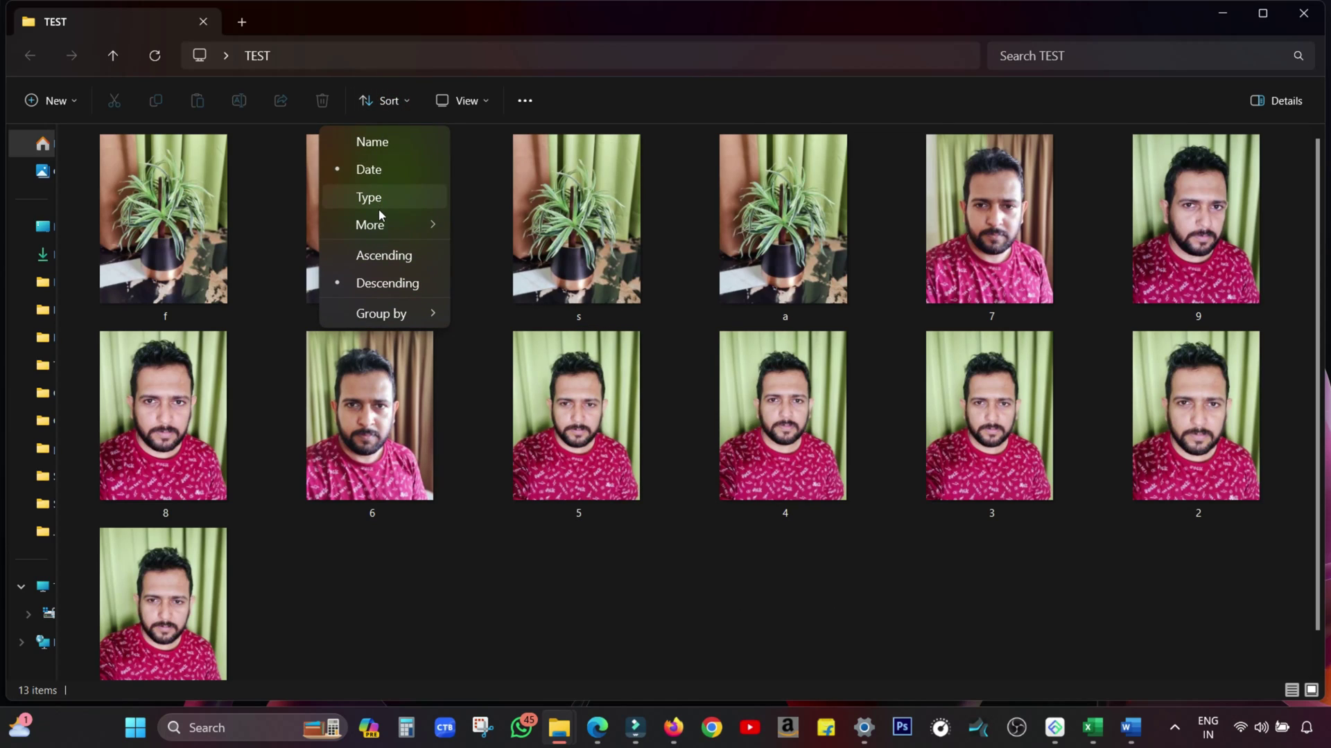
{"action": "mouse_move", "coordinate": [382, 223]}
{"action": "left_click", "coordinate": [526, 229]}
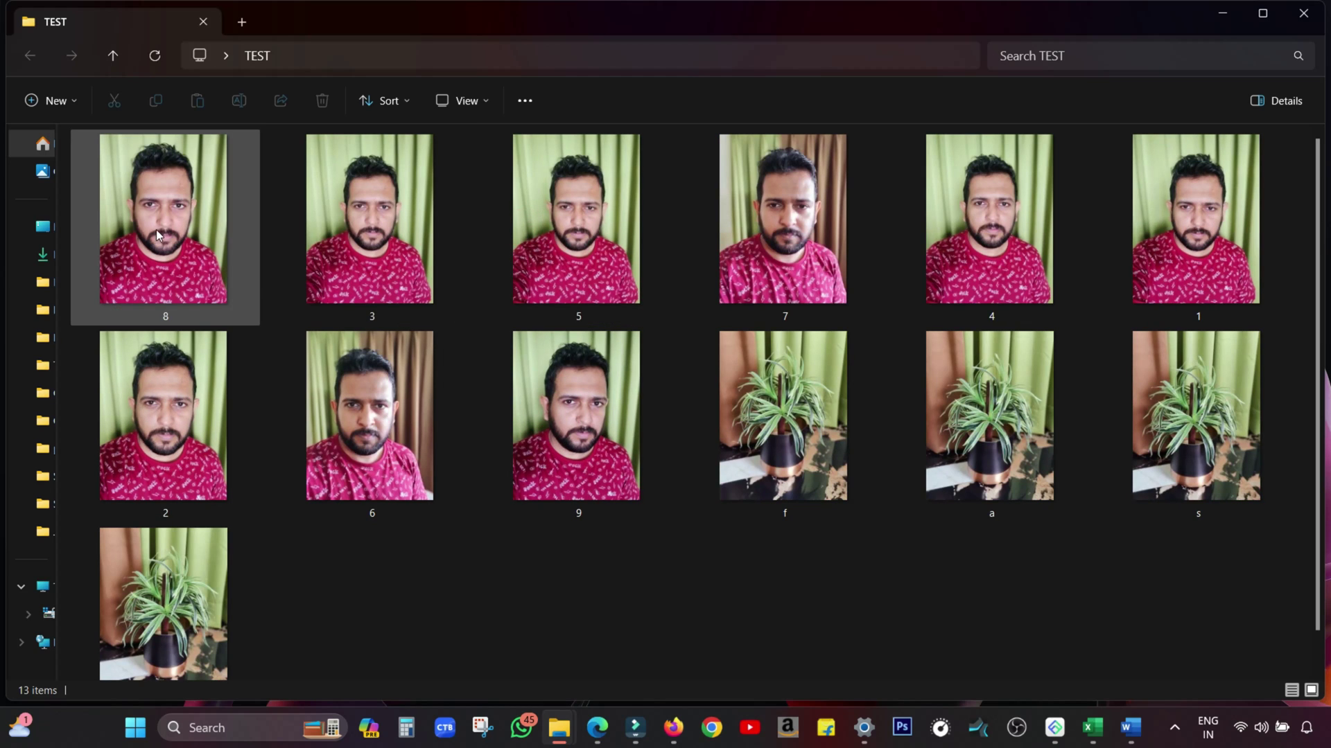
Confirm the size sort is descending, then bring up the 4DDiG Duplicate File Deleter webpage
{"action": "mouse_move", "coordinate": [159, 229]}
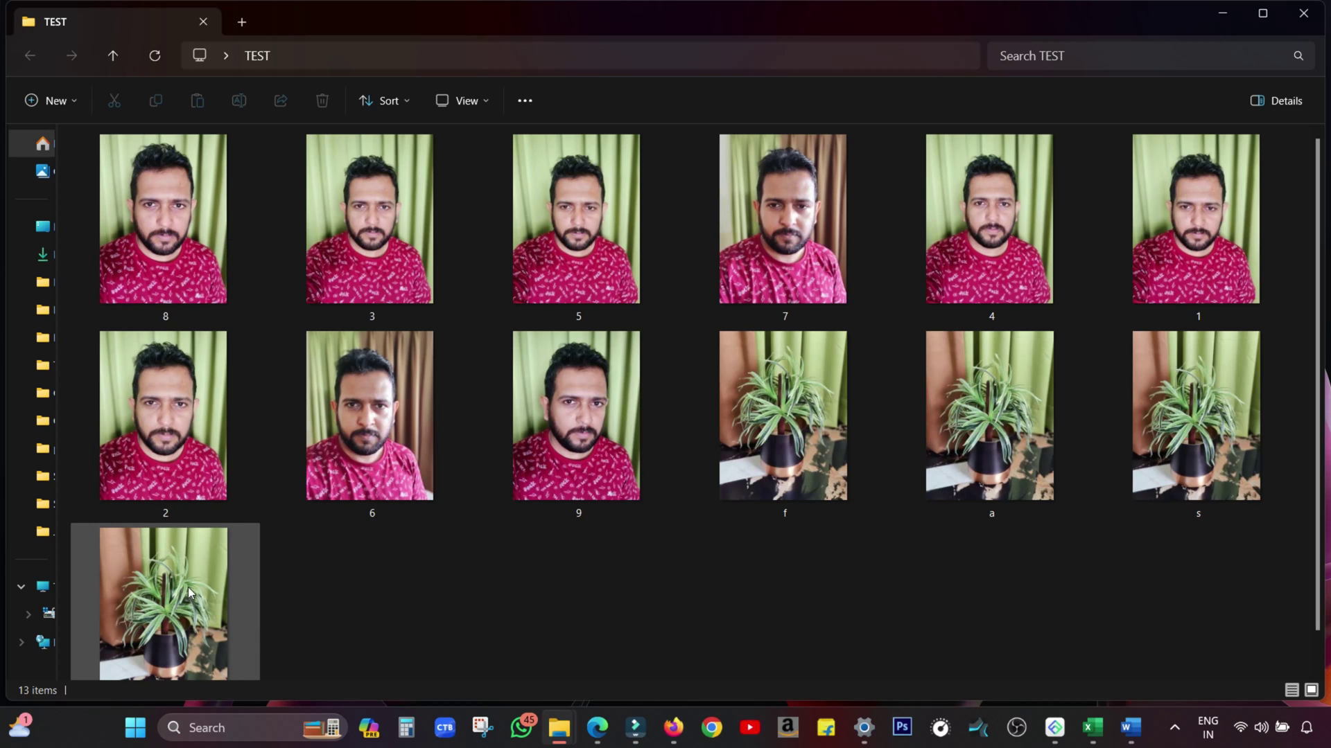
{"action": "mouse_move", "coordinate": [192, 590]}
{"action": "left_click", "coordinate": [516, 606]}
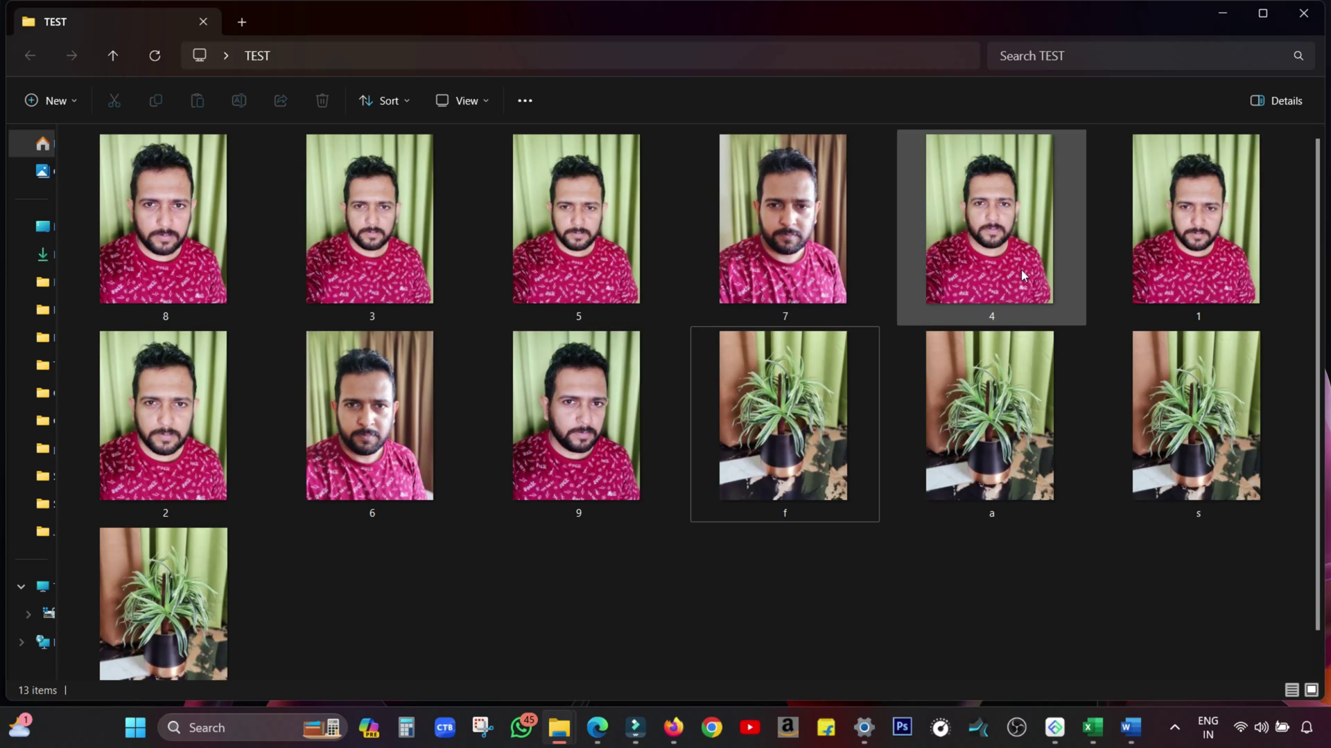
{"action": "left_click", "coordinate": [405, 98]}
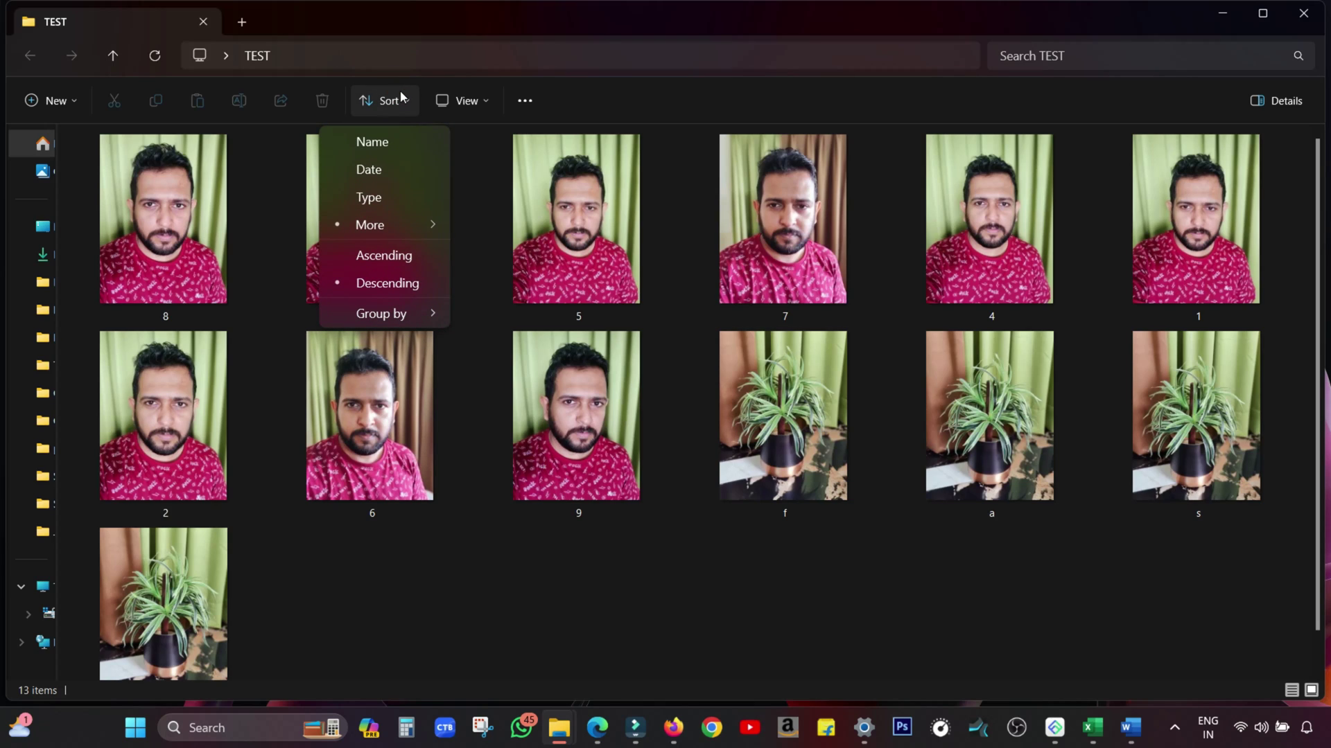
{"action": "left_click", "coordinate": [560, 636]}
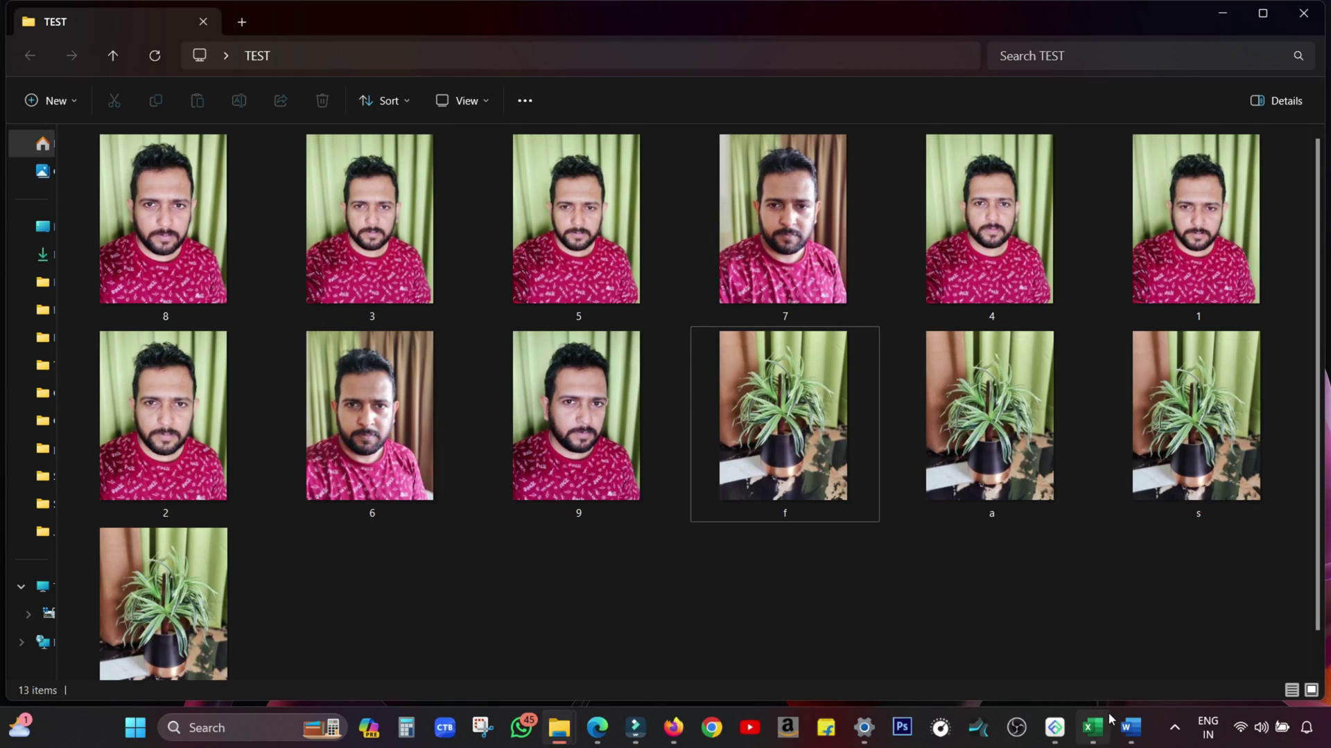
{"action": "left_click", "coordinate": [1053, 737]}
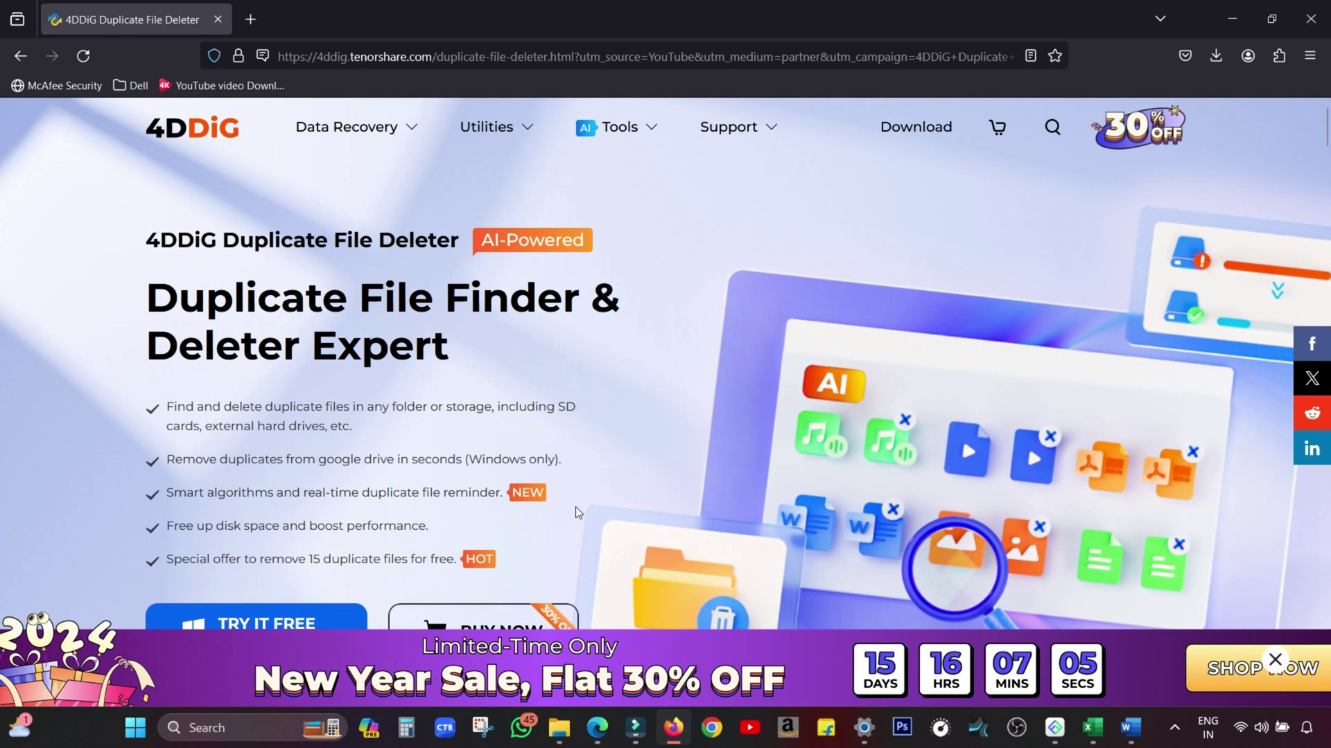
Highlight the smart algorithms, MD5 accuracy and supported file types passages among the features
{"action": "scroll", "coordinate": [575, 512], "scroll_direction": "down", "scroll_amount": 2}
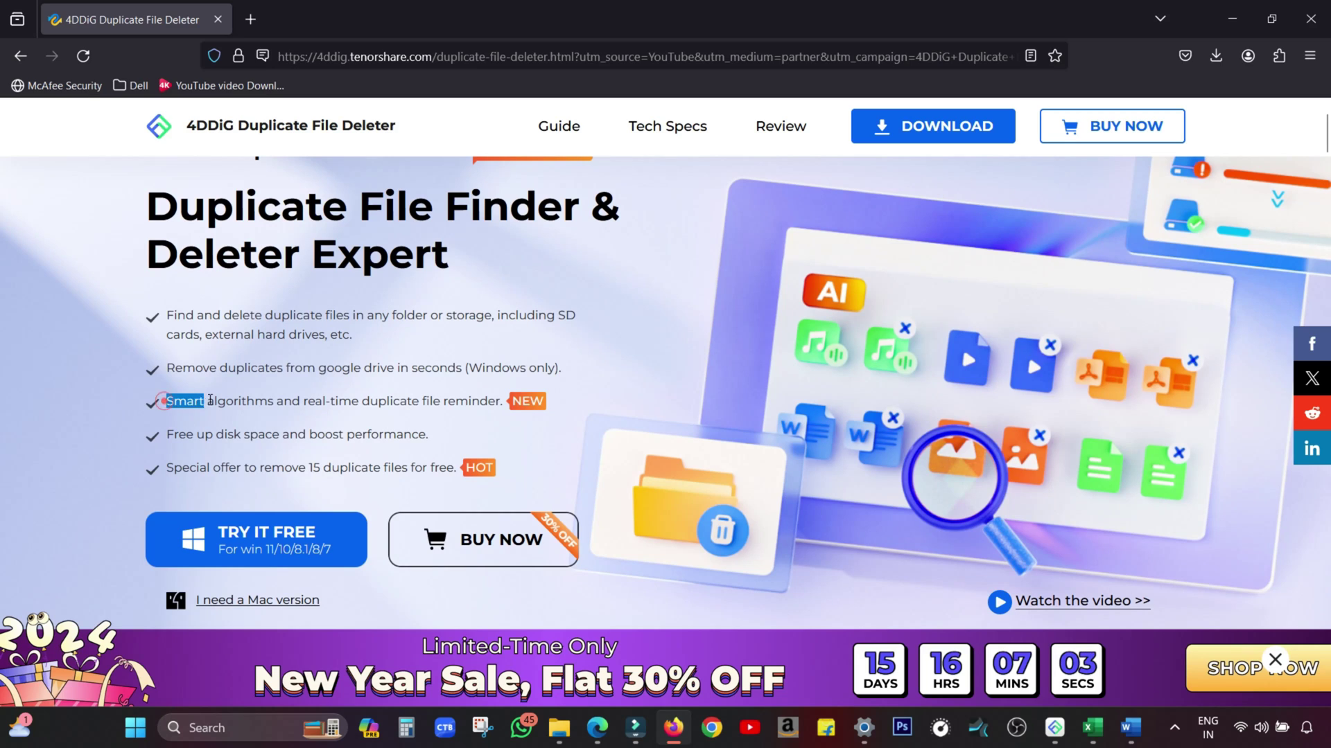
{"action": "left_click_drag", "start_coordinate": [210, 400], "coordinate": [415, 400]}
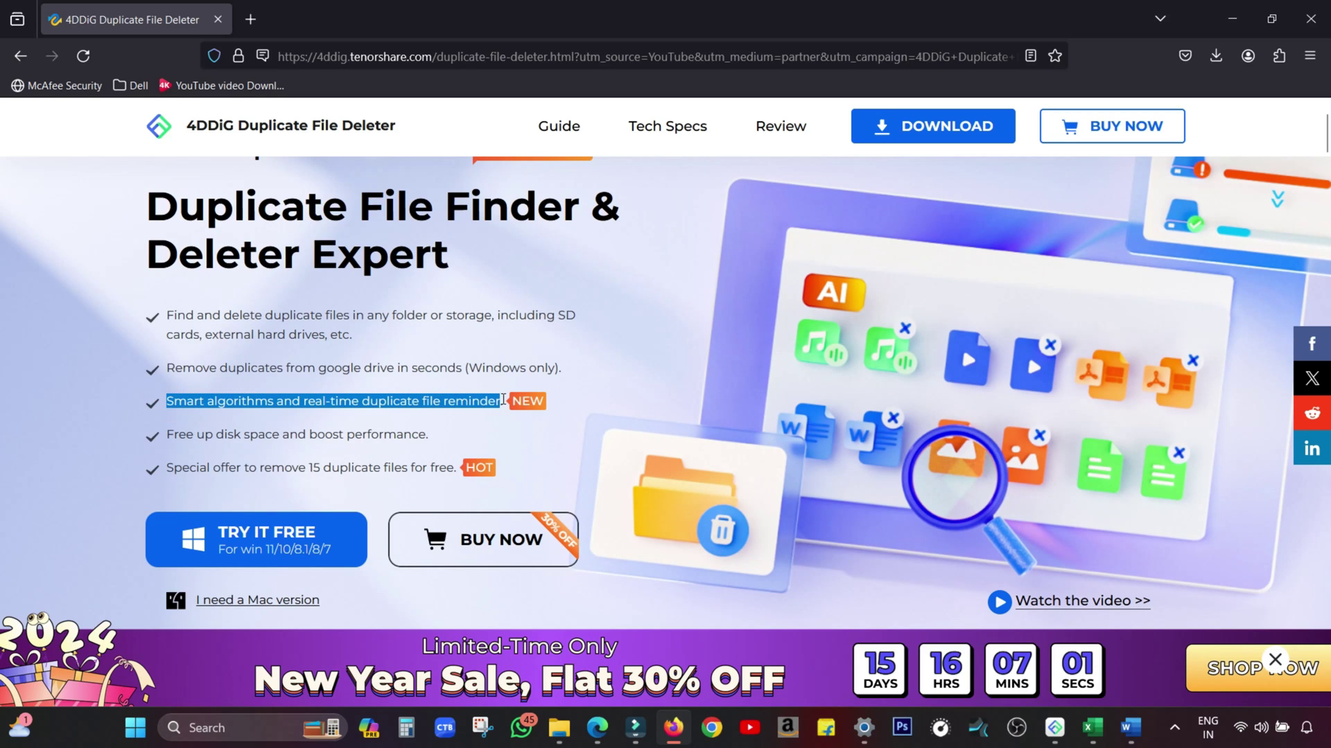
{"action": "scroll", "coordinate": [569, 424], "scroll_direction": "down", "scroll_amount": 10}
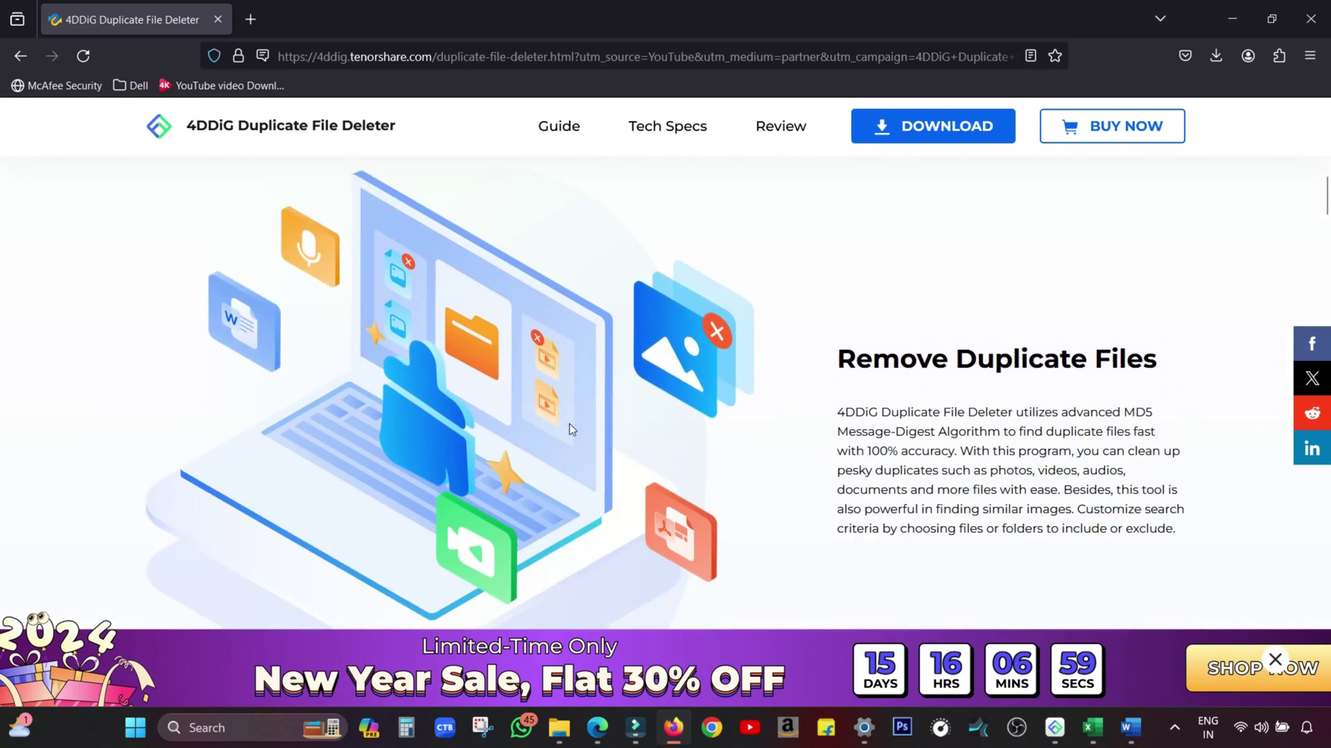
{"action": "scroll", "coordinate": [569, 430], "scroll_direction": "down", "scroll_amount": 3}
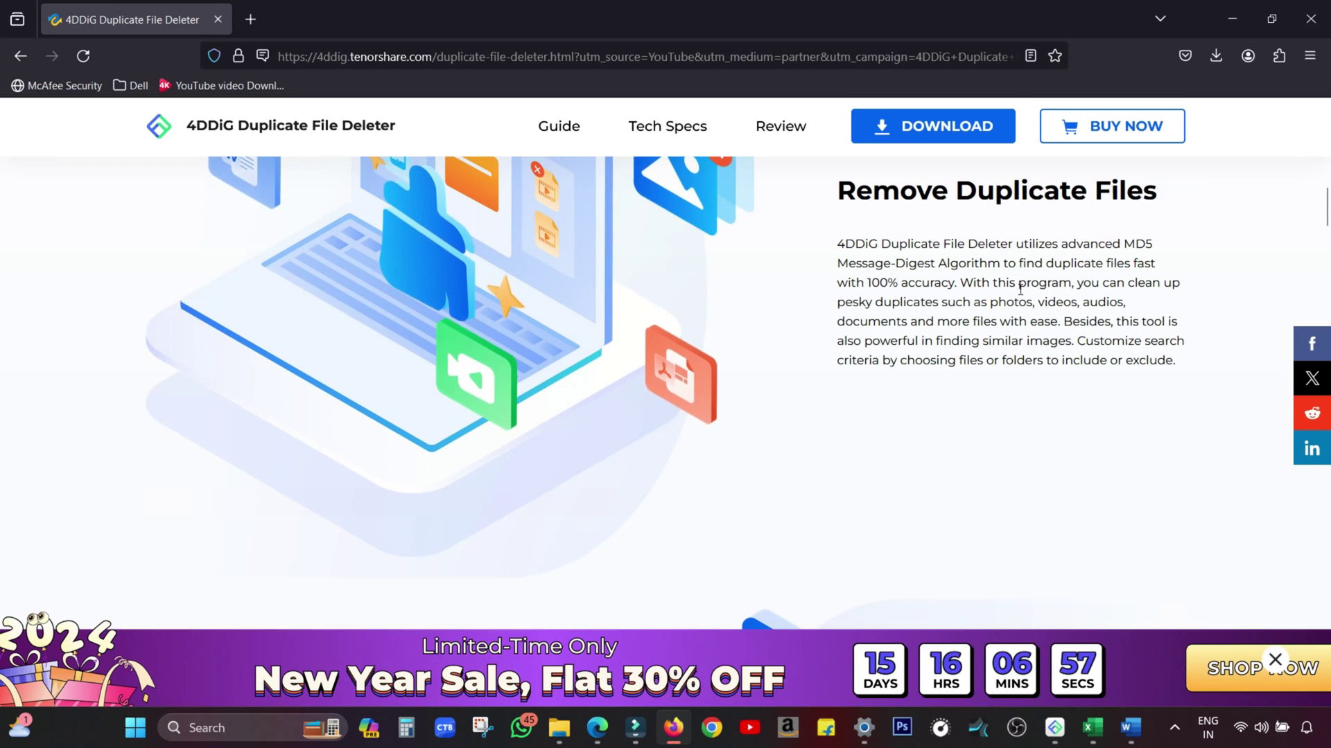
{"action": "left_click_drag", "start_coordinate": [1061, 243], "coordinate": [957, 284]}
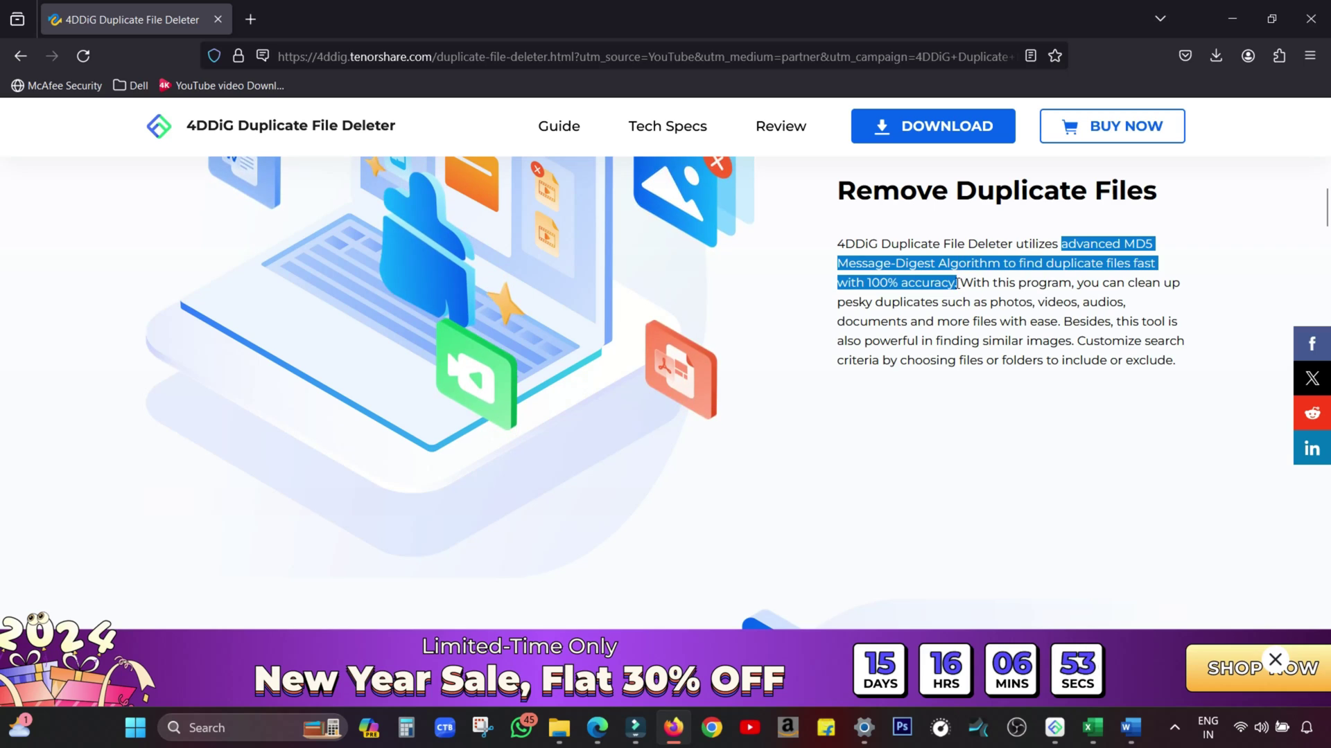
{"action": "left_click", "coordinate": [1006, 441]}
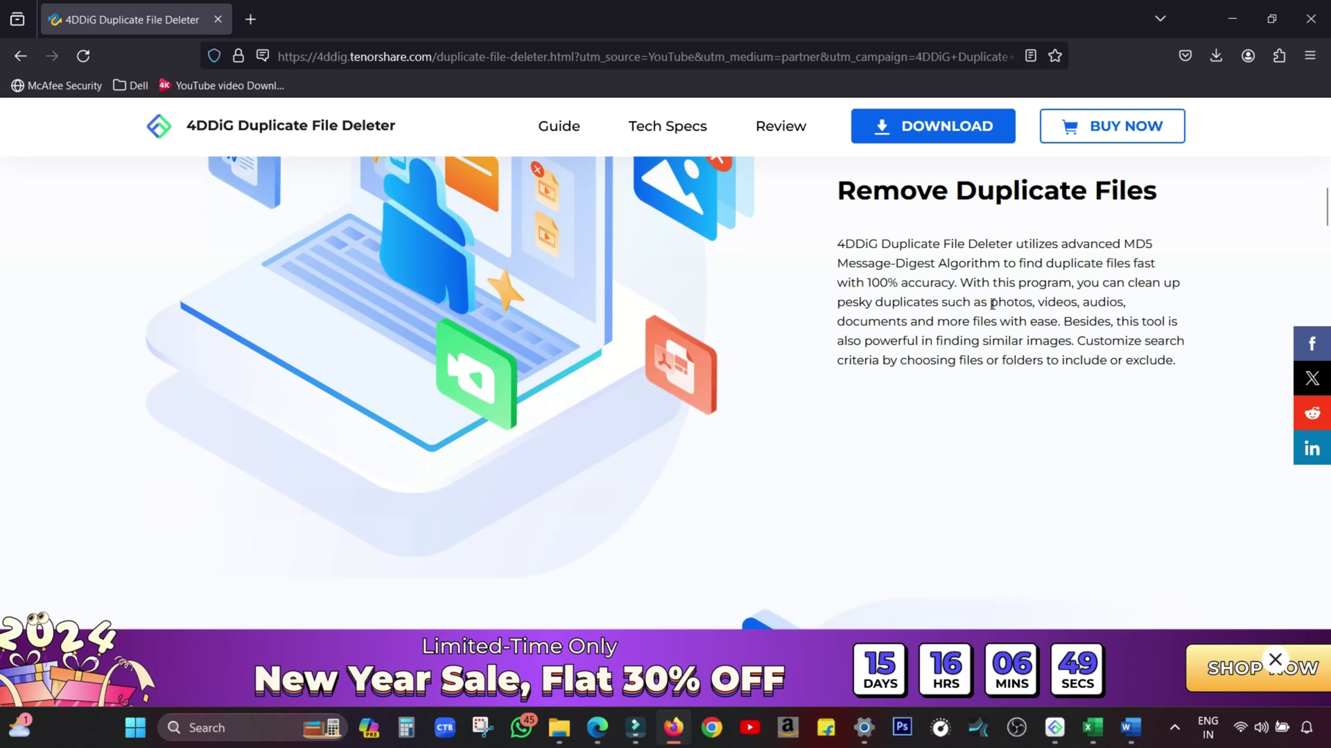
{"action": "left_click_drag", "start_coordinate": [993, 304], "coordinate": [1122, 302]}
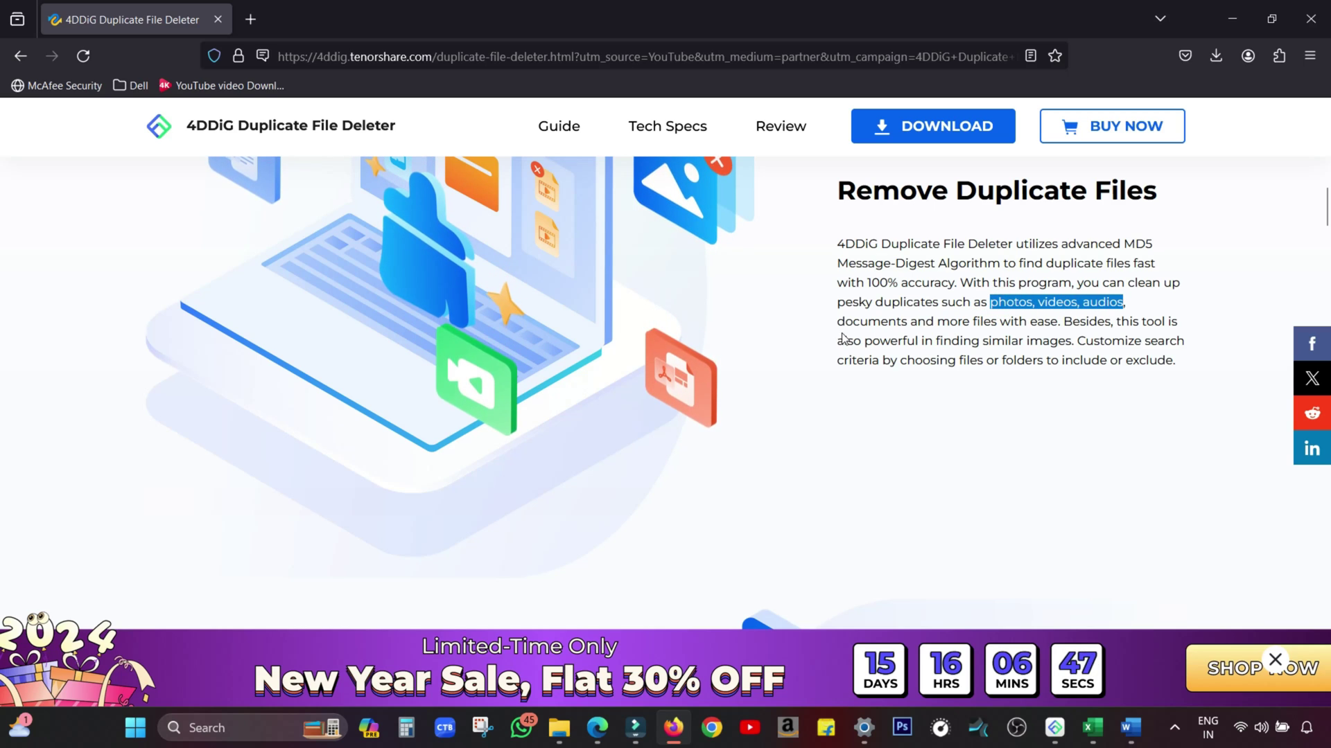
{"action": "left_click_drag", "start_coordinate": [837, 321], "coordinate": [1067, 335]}
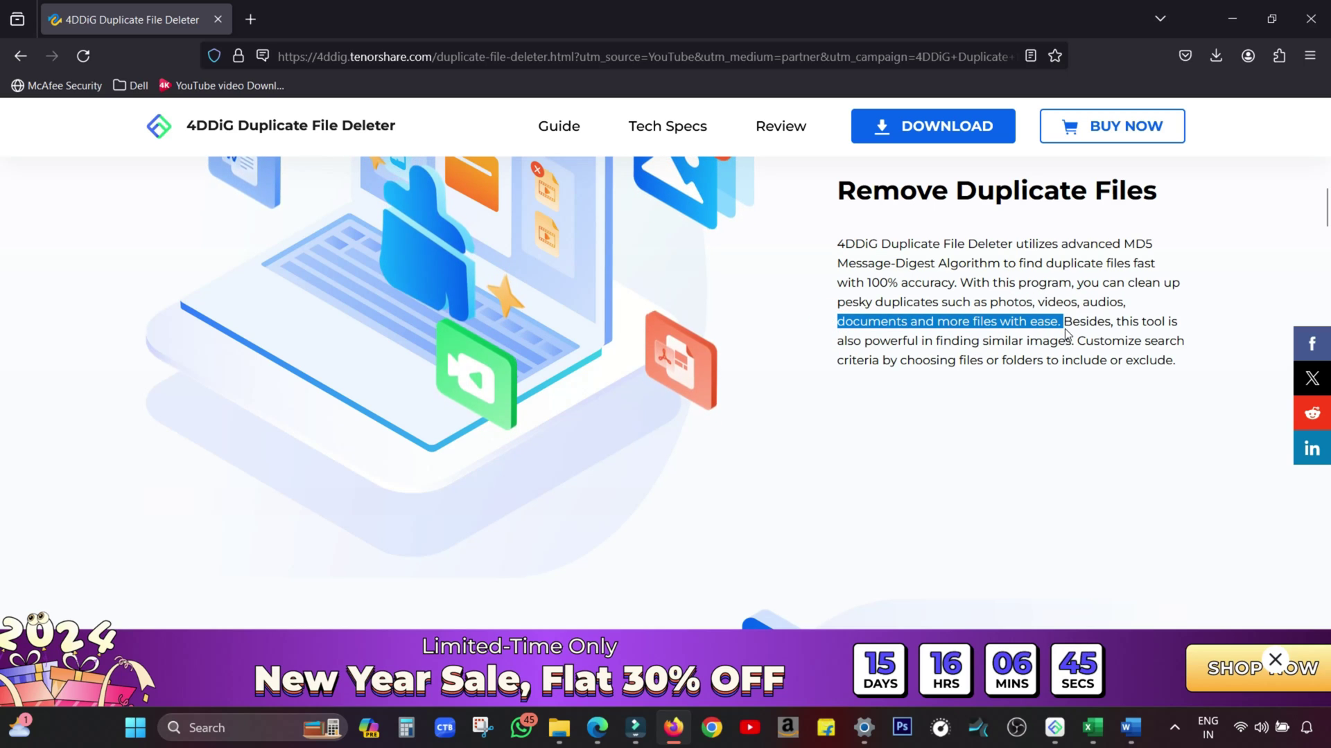
{"action": "left_click", "coordinate": [1064, 390]}
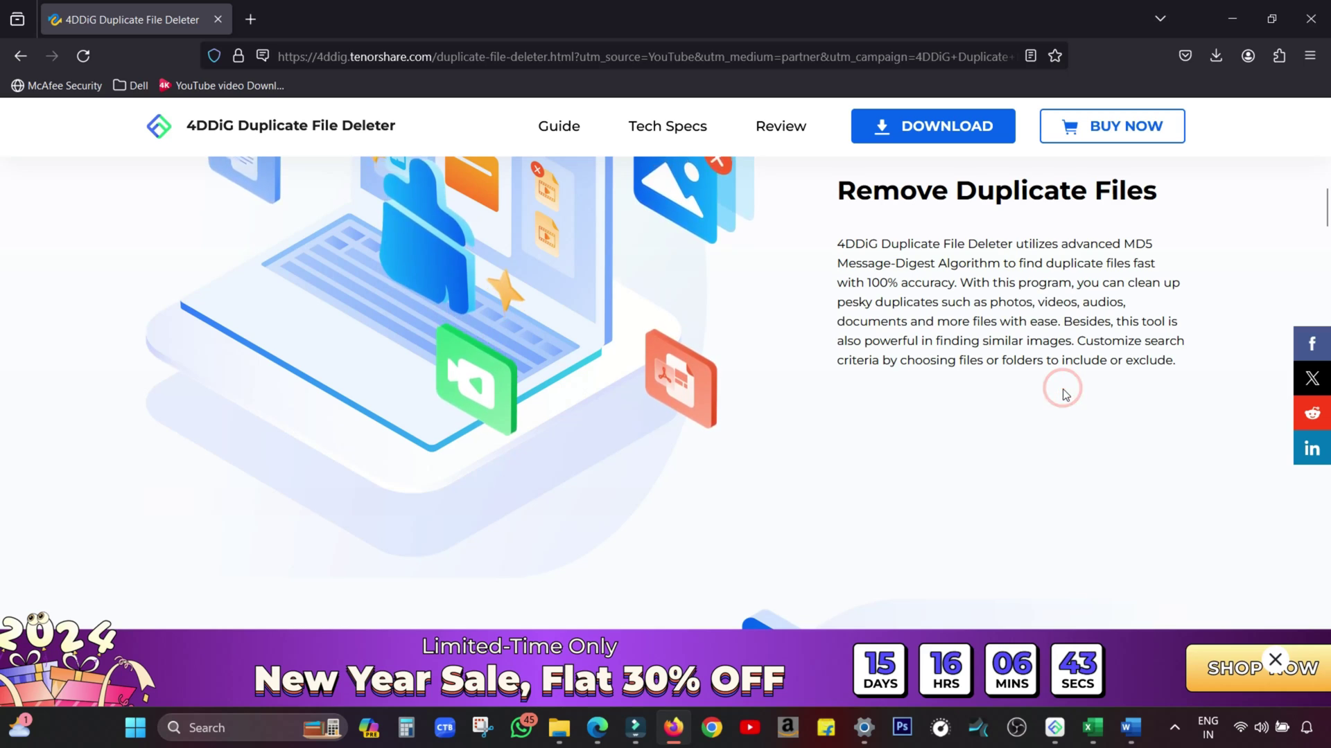
Highlight the similar images text and the Network Drive heading further down
{"action": "scroll", "coordinate": [1065, 394], "scroll_direction": "down", "scroll_amount": 2}
{"action": "left_click_drag", "start_coordinate": [935, 250], "coordinate": [1072, 251]}
{"action": "left_click", "coordinate": [998, 311]}
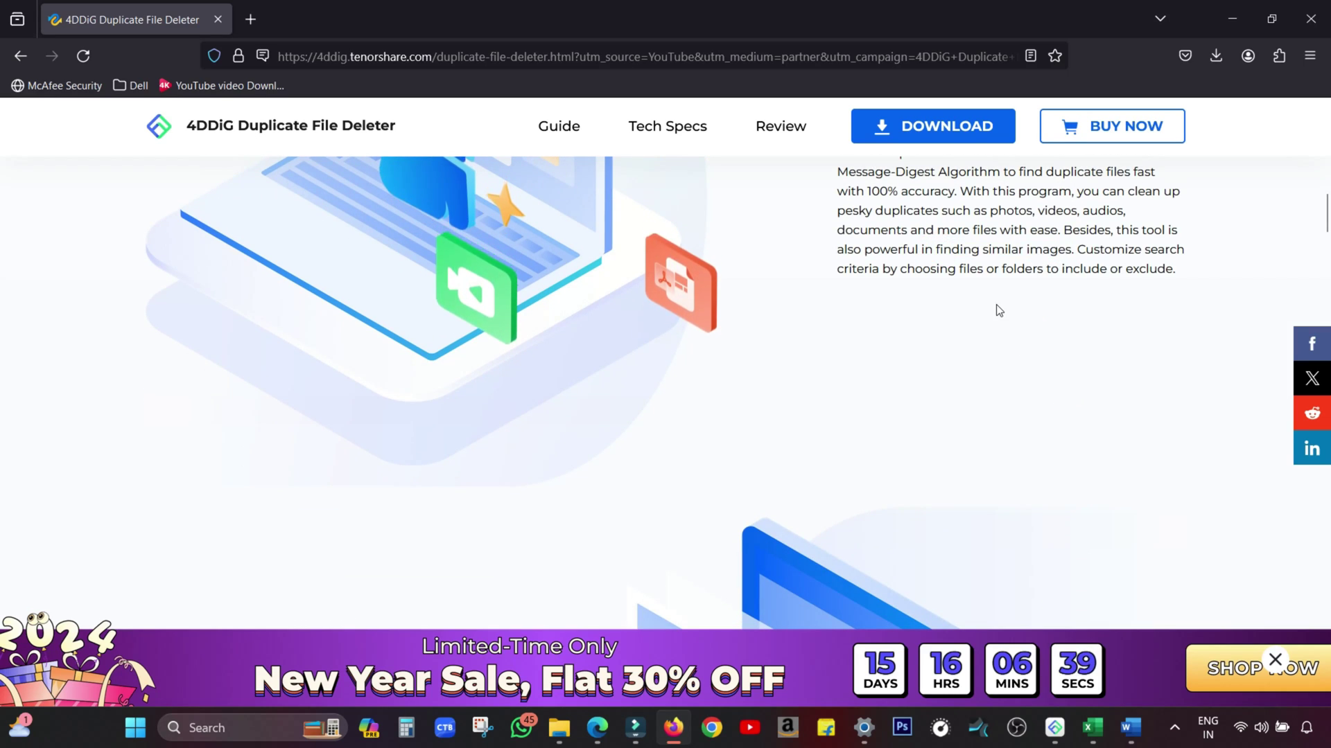
{"action": "scroll", "coordinate": [977, 307], "scroll_direction": "down", "scroll_amount": 5}
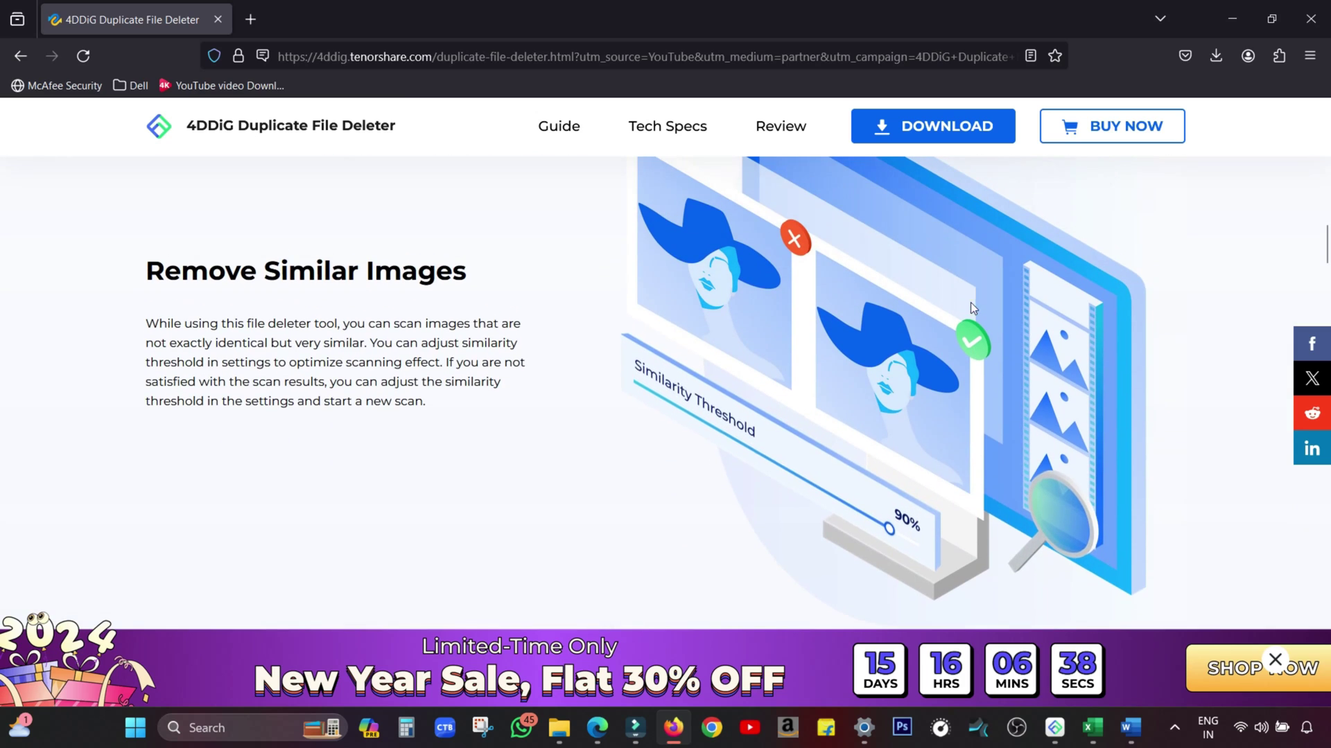
{"action": "scroll", "coordinate": [447, 306], "scroll_direction": "down", "scroll_amount": 5}
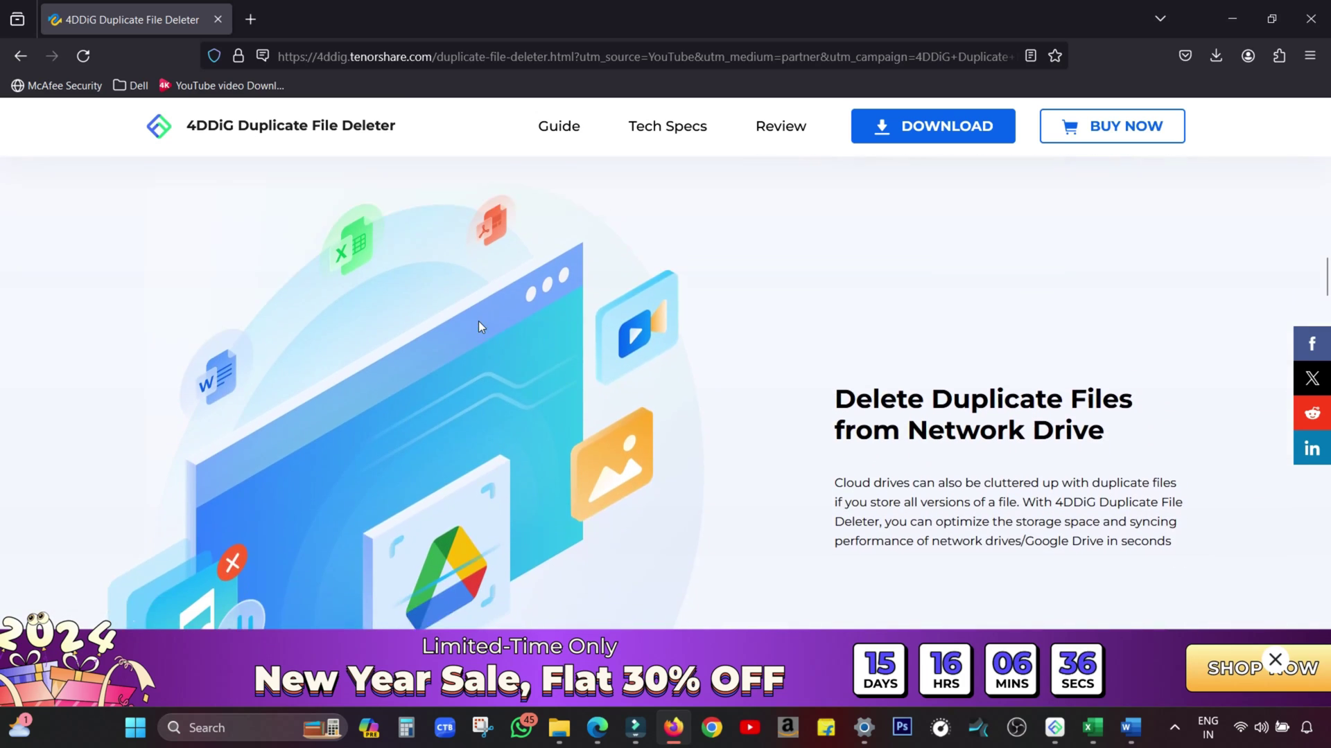
{"action": "scroll", "coordinate": [478, 322], "scroll_direction": "down", "scroll_amount": 4}
{"action": "scroll", "coordinate": [478, 321], "scroll_direction": "up", "scroll_amount": 2}
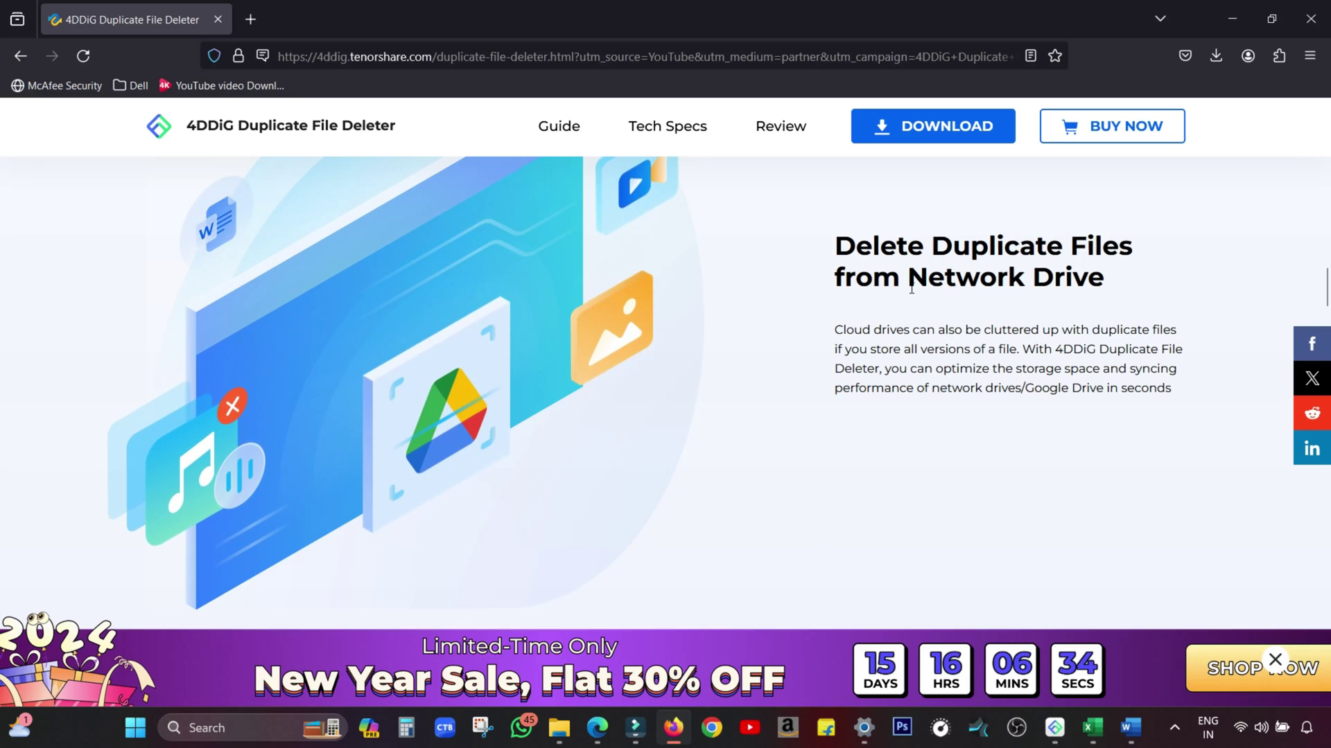
{"action": "left_click_drag", "start_coordinate": [912, 289], "coordinate": [1109, 285]}
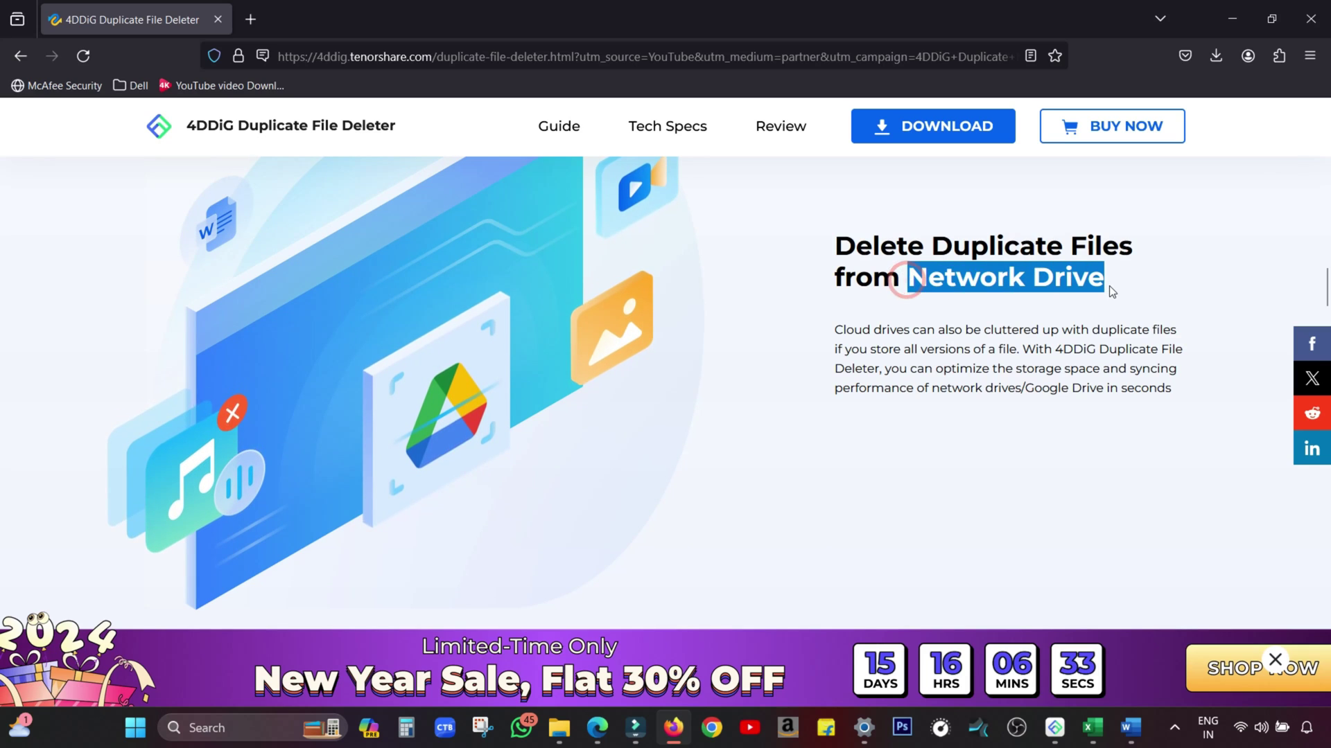
{"action": "left_click", "coordinate": [1038, 470]}
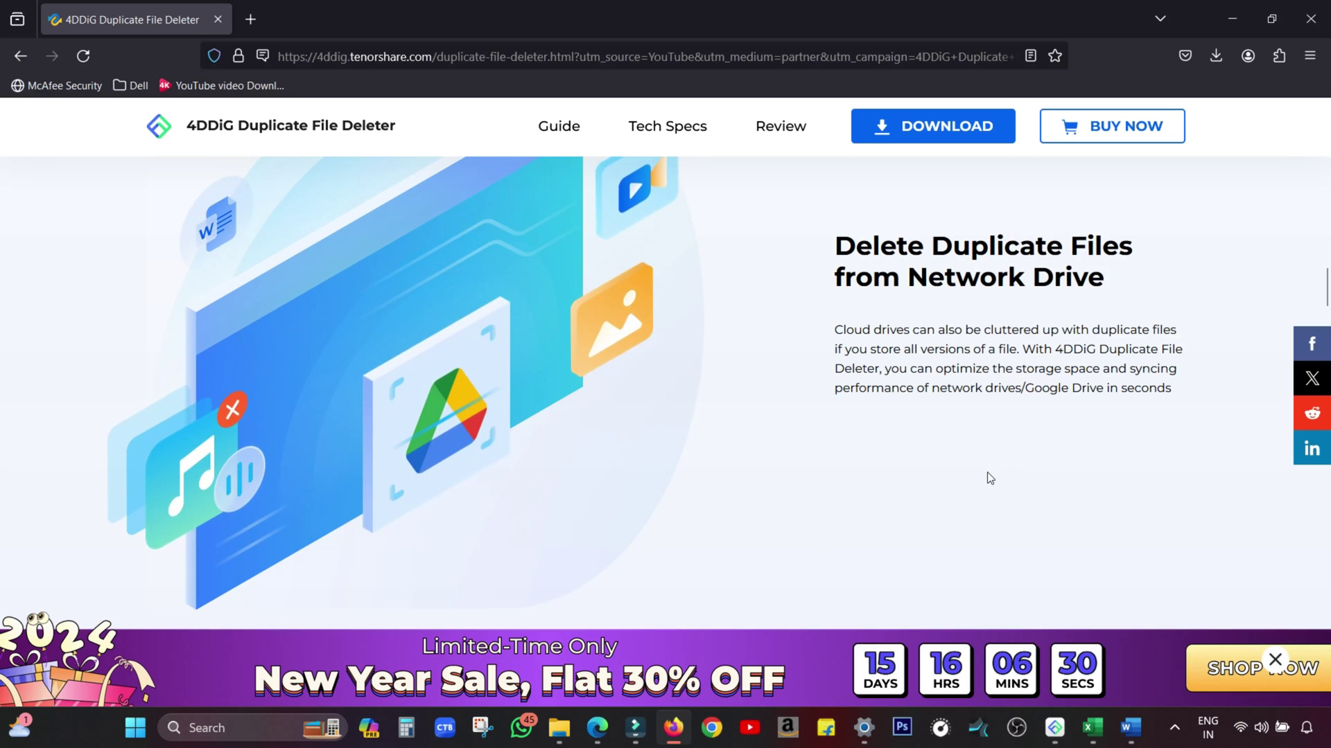
Highlight the Alert for Duplicate Files heading and the supported storage devices list
{"action": "scroll", "coordinate": [1015, 497], "scroll_direction": "down", "scroll_amount": 5}
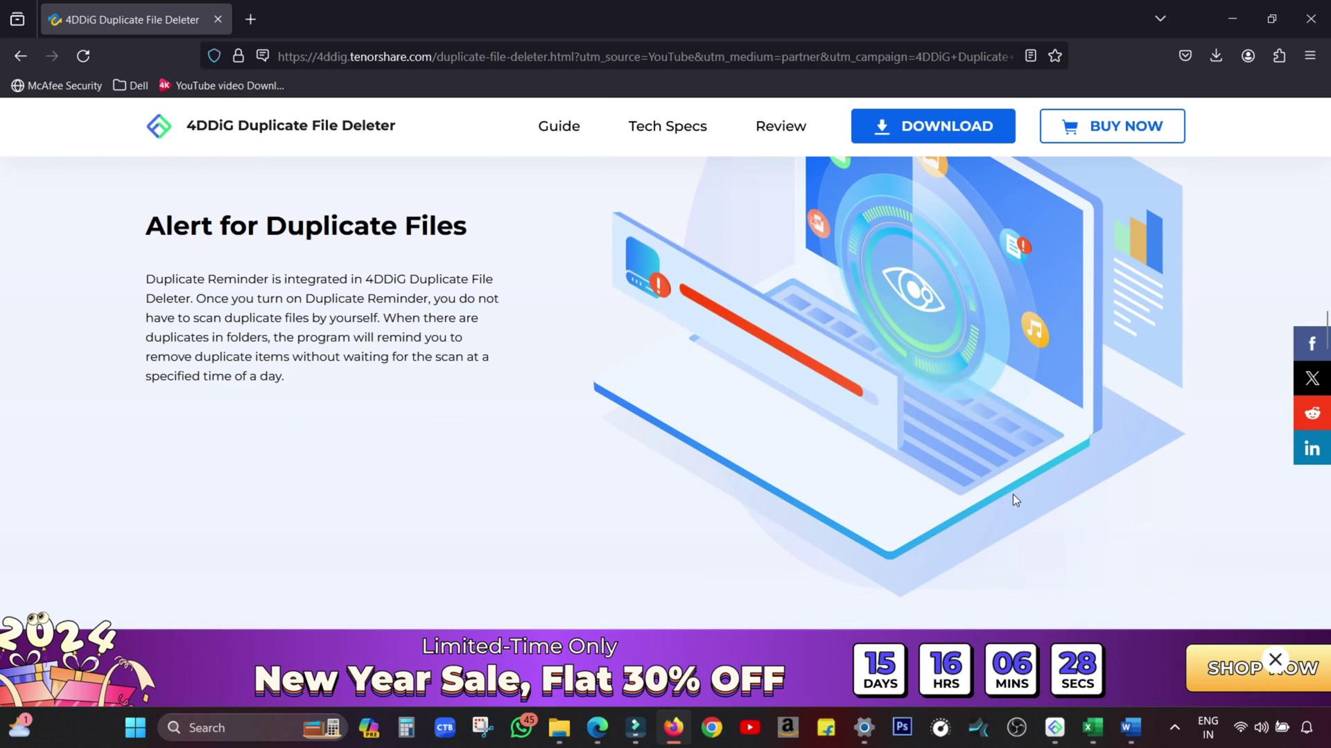
{"action": "left_click_drag", "start_coordinate": [136, 224], "coordinate": [461, 226]}
{"action": "left_click", "coordinate": [454, 432]}
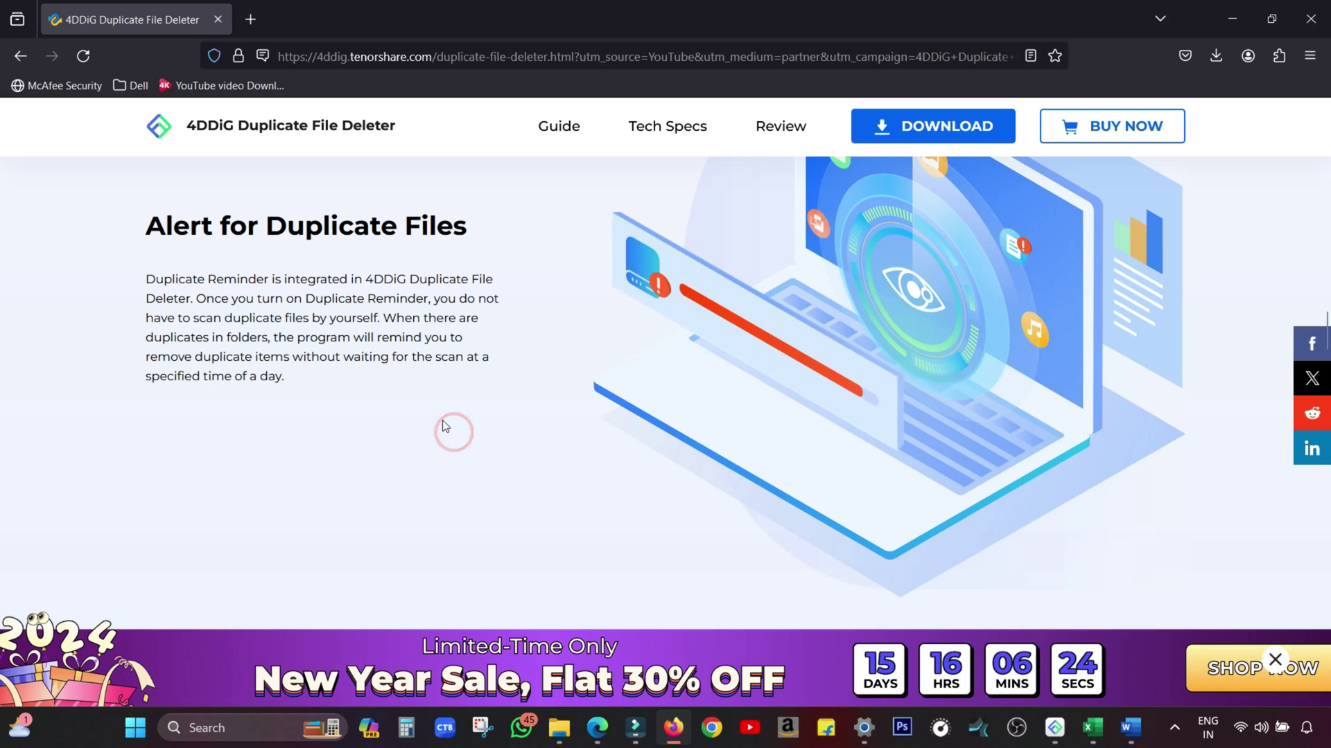
{"action": "scroll", "coordinate": [430, 481], "scroll_direction": "down", "scroll_amount": 5}
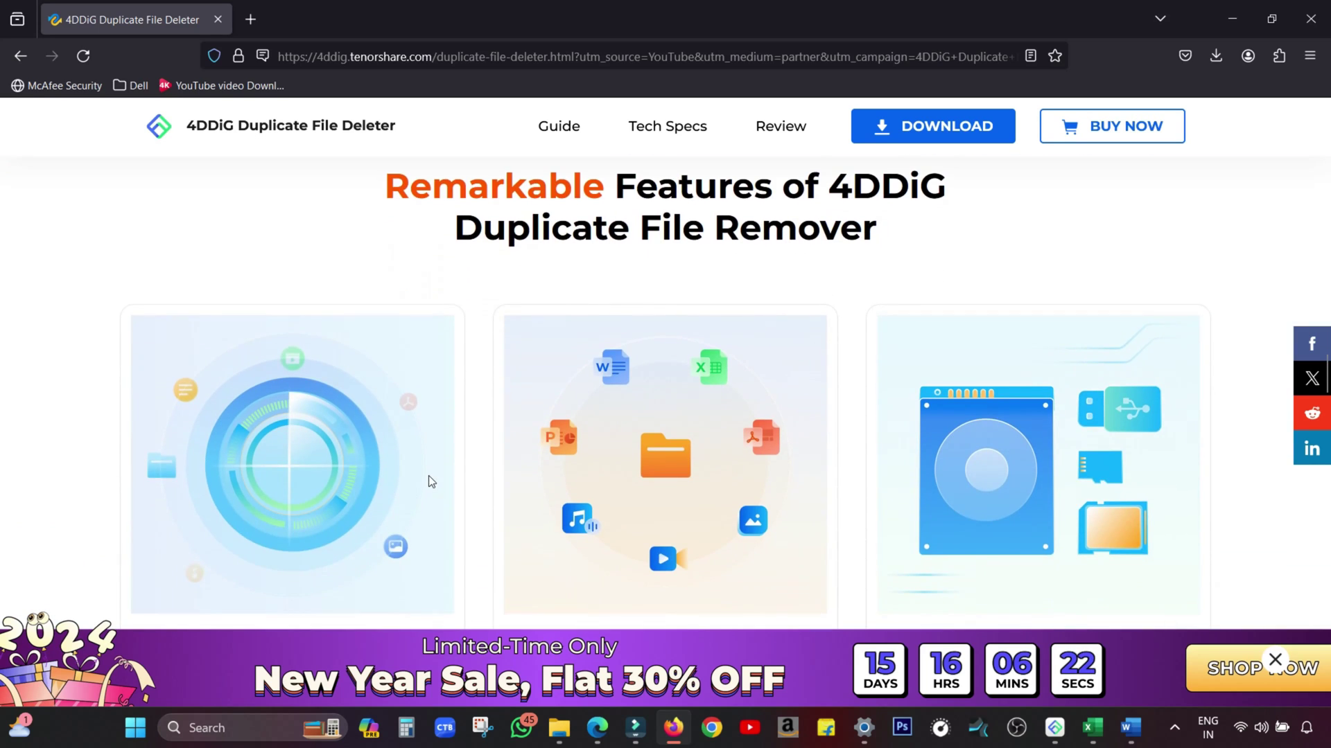
{"action": "scroll", "coordinate": [428, 478], "scroll_direction": "down", "scroll_amount": 3}
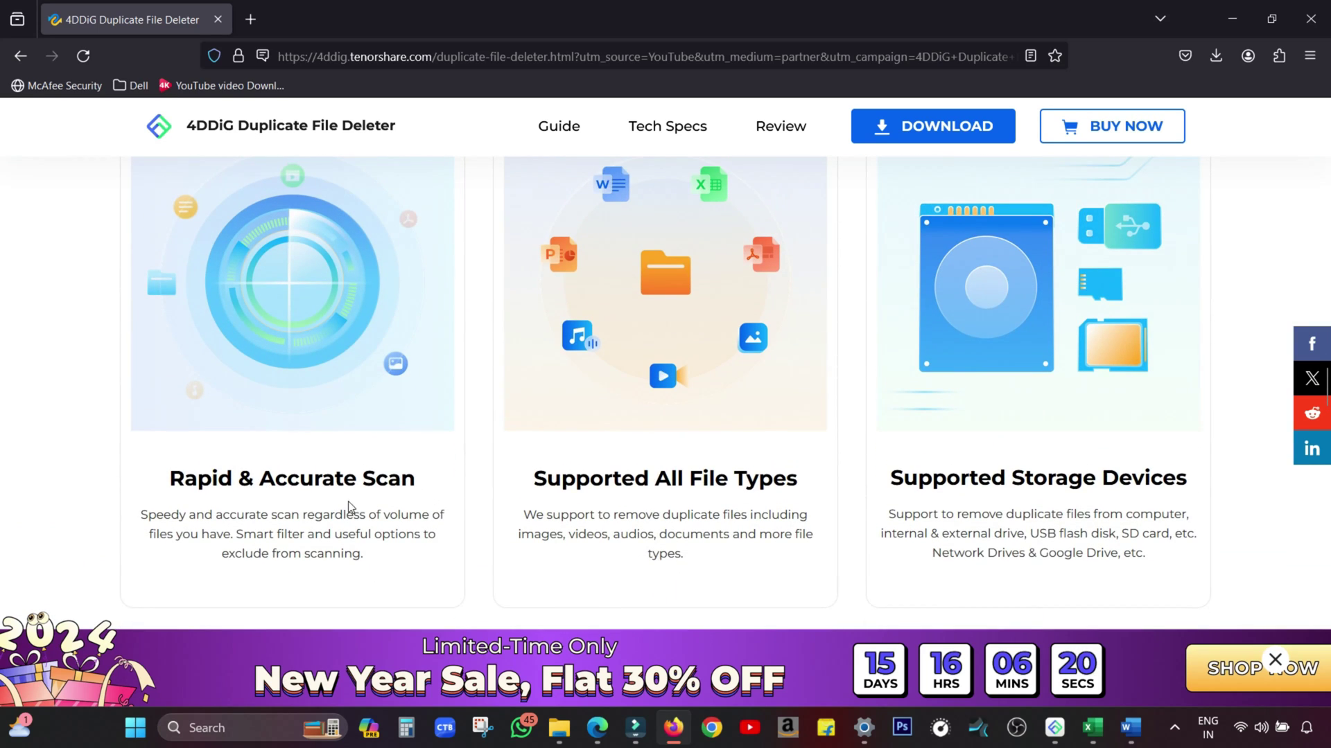
{"action": "left_click", "coordinate": [671, 360]}
{"action": "left_click_drag", "start_coordinate": [876, 534], "coordinate": [1142, 572]}
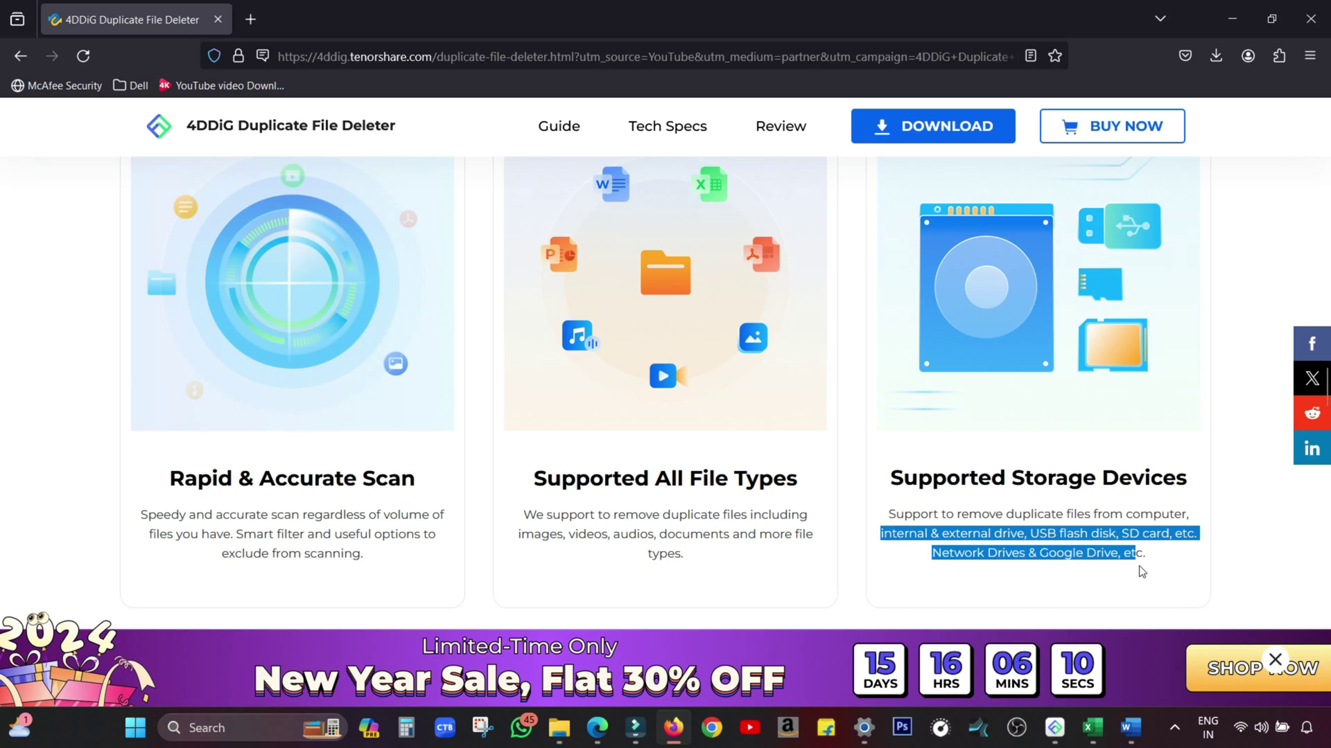
{"action": "left_click", "coordinate": [1149, 576]}
Scroll on past the price comparison to the FAQs and Tips section
{"action": "scroll", "coordinate": [1148, 576], "scroll_direction": "down", "scroll_amount": 6}
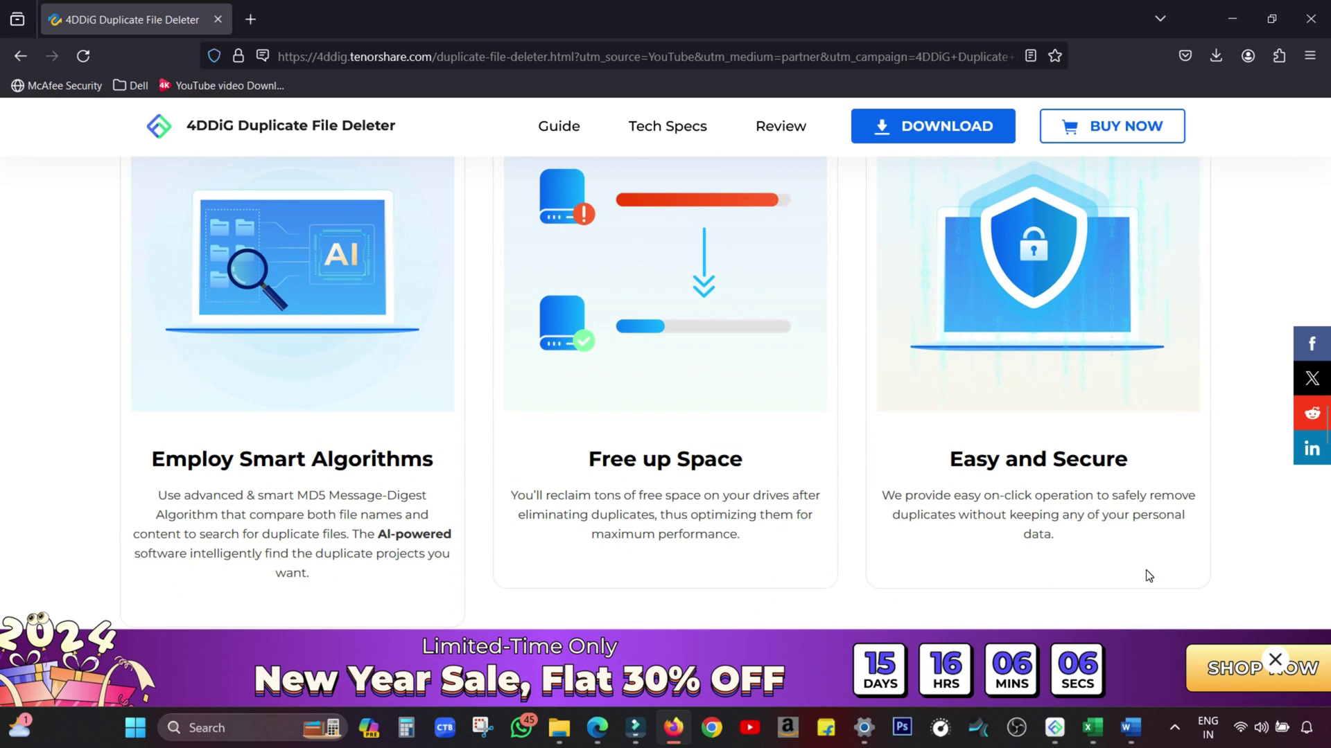
{"action": "scroll", "coordinate": [1148, 576], "scroll_direction": "down", "scroll_amount": 10}
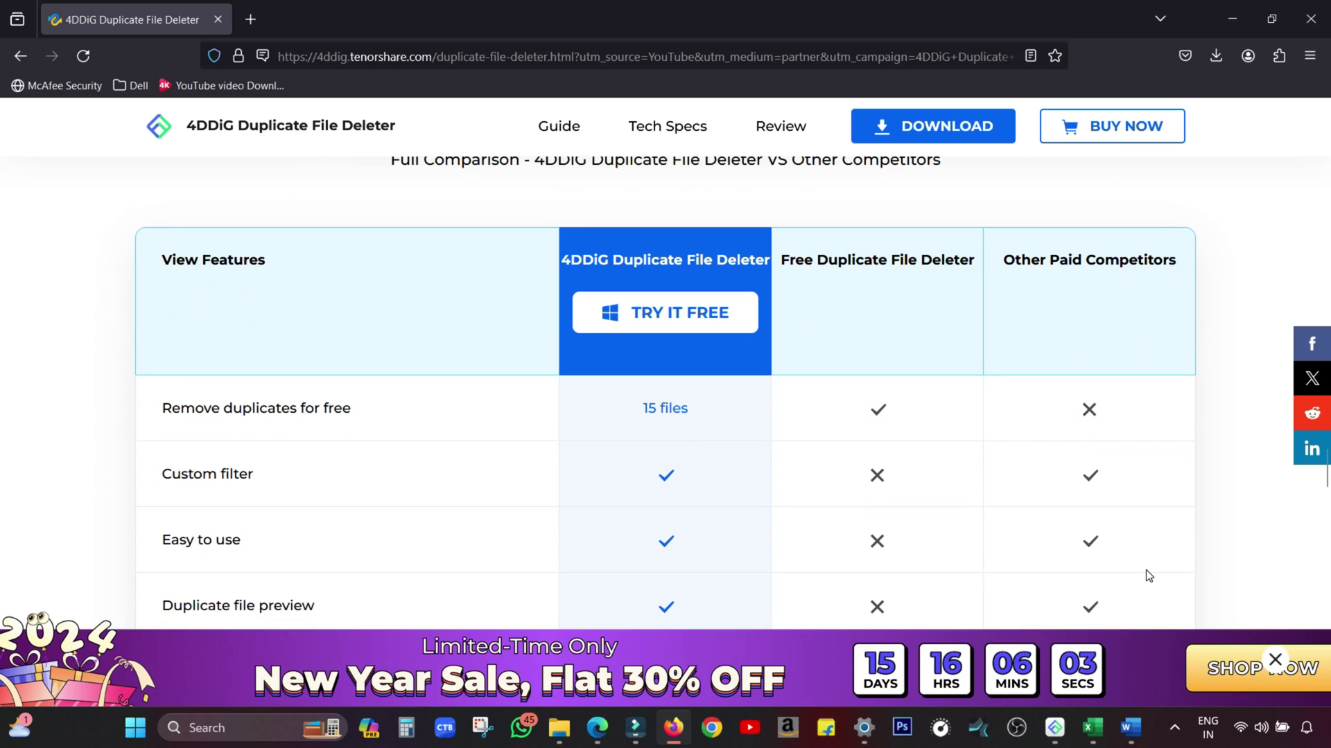
{"action": "scroll", "coordinate": [1148, 576], "scroll_direction": "down", "scroll_amount": 12}
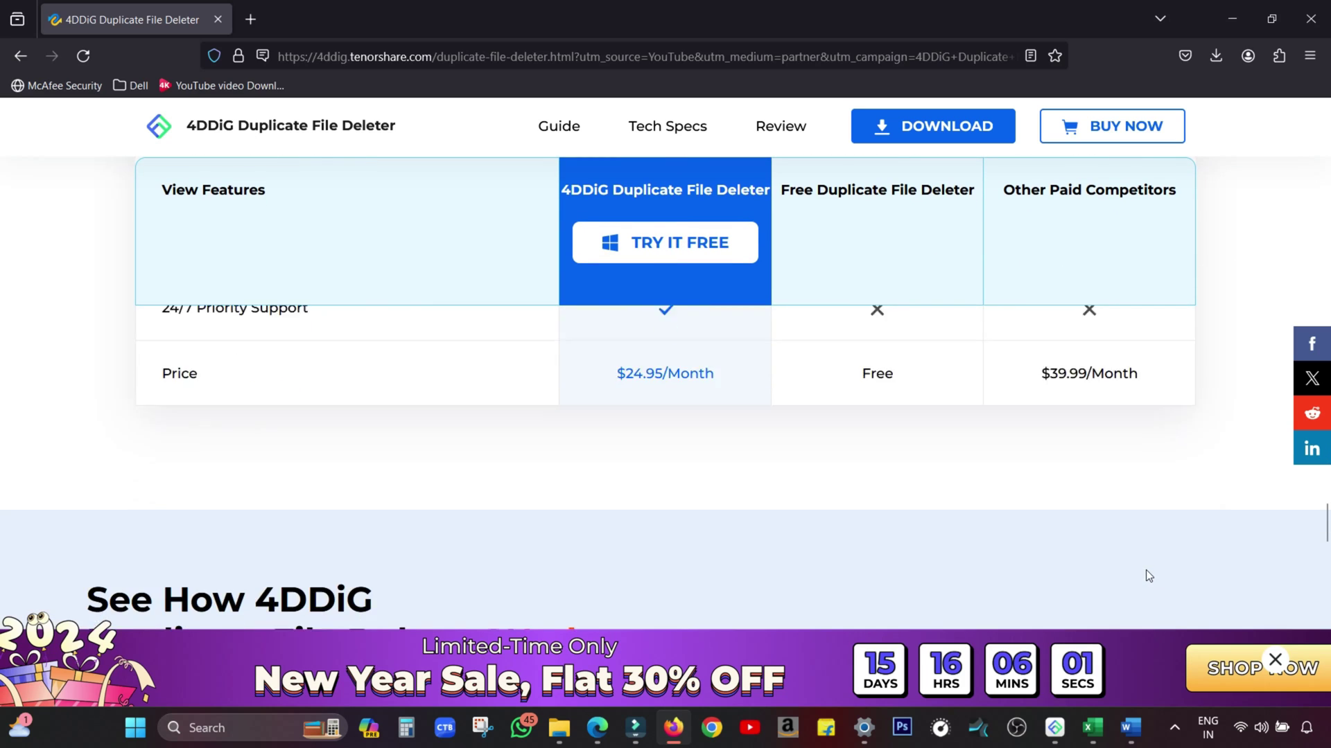
{"action": "scroll", "coordinate": [1148, 576], "scroll_direction": "down", "scroll_amount": 15}
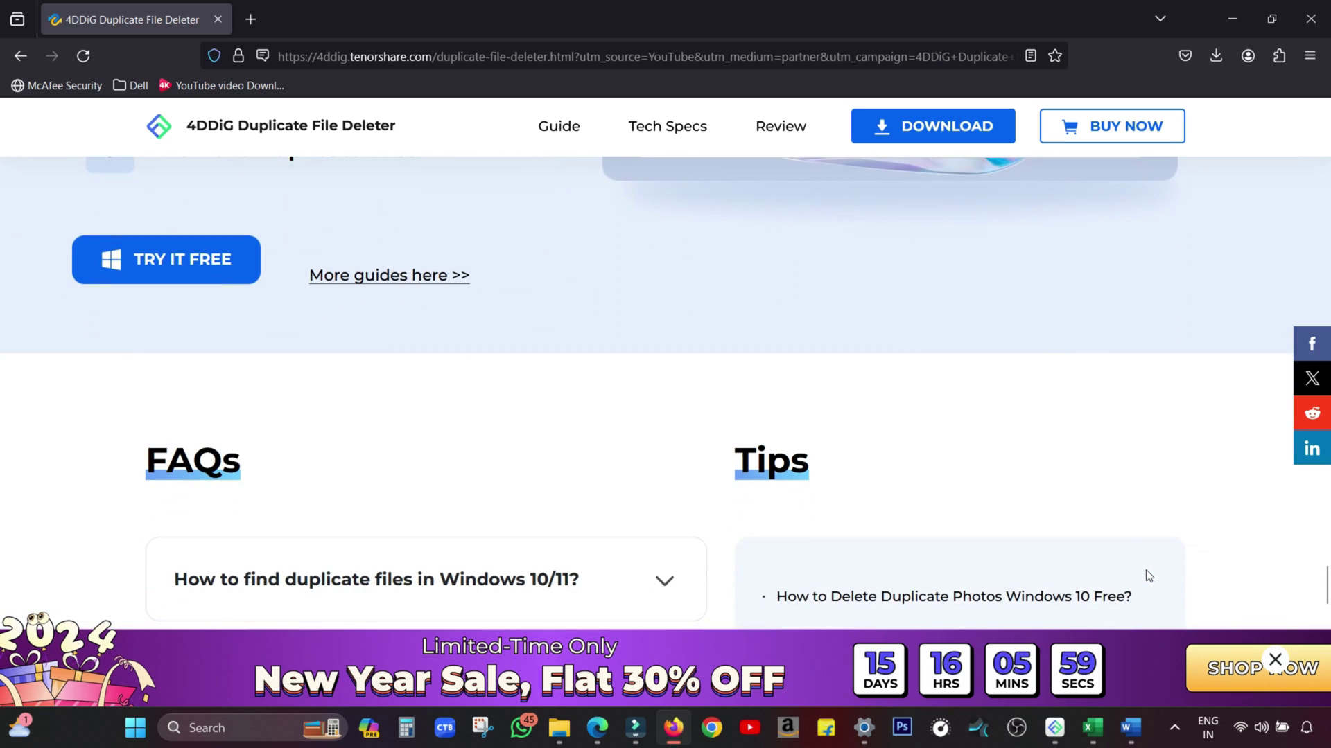
{"action": "scroll", "coordinate": [1146, 570], "scroll_direction": "down", "scroll_amount": 3}
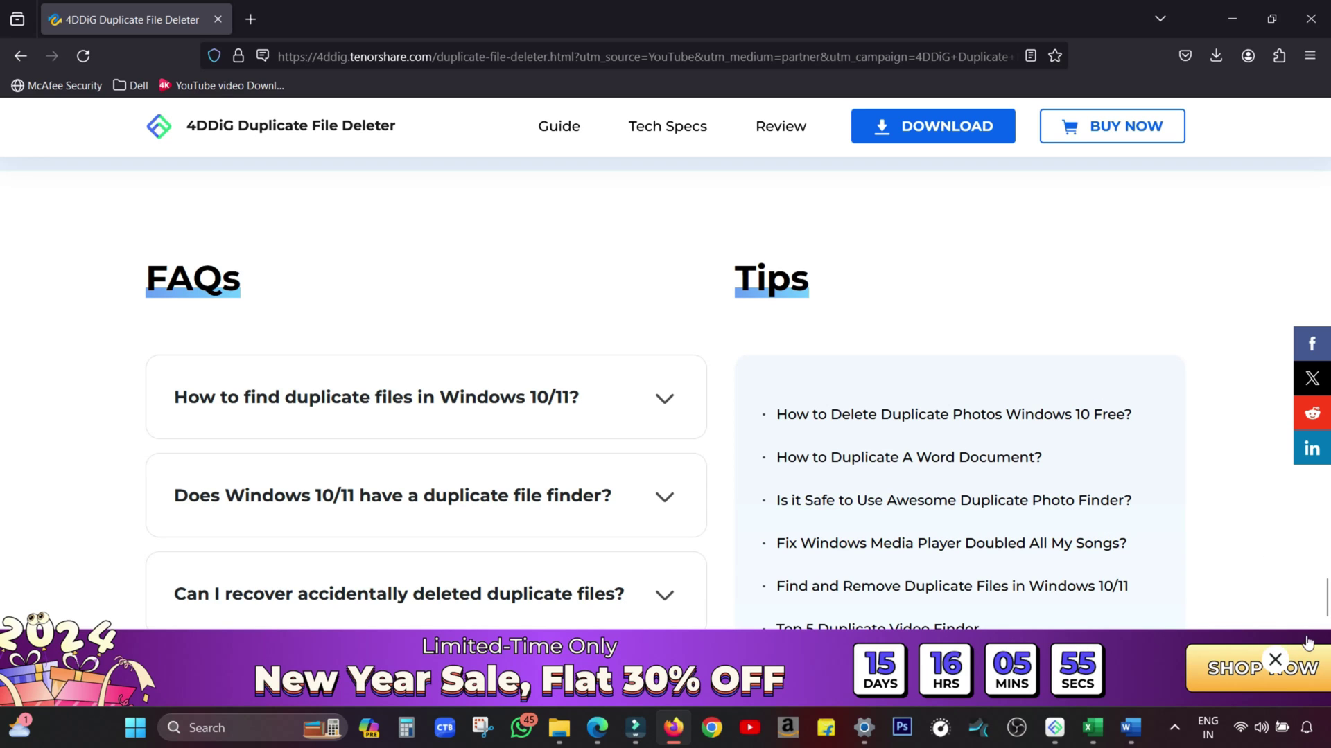
{"action": "left_click_drag", "start_coordinate": [1325, 598], "coordinate": [1325, 125]}
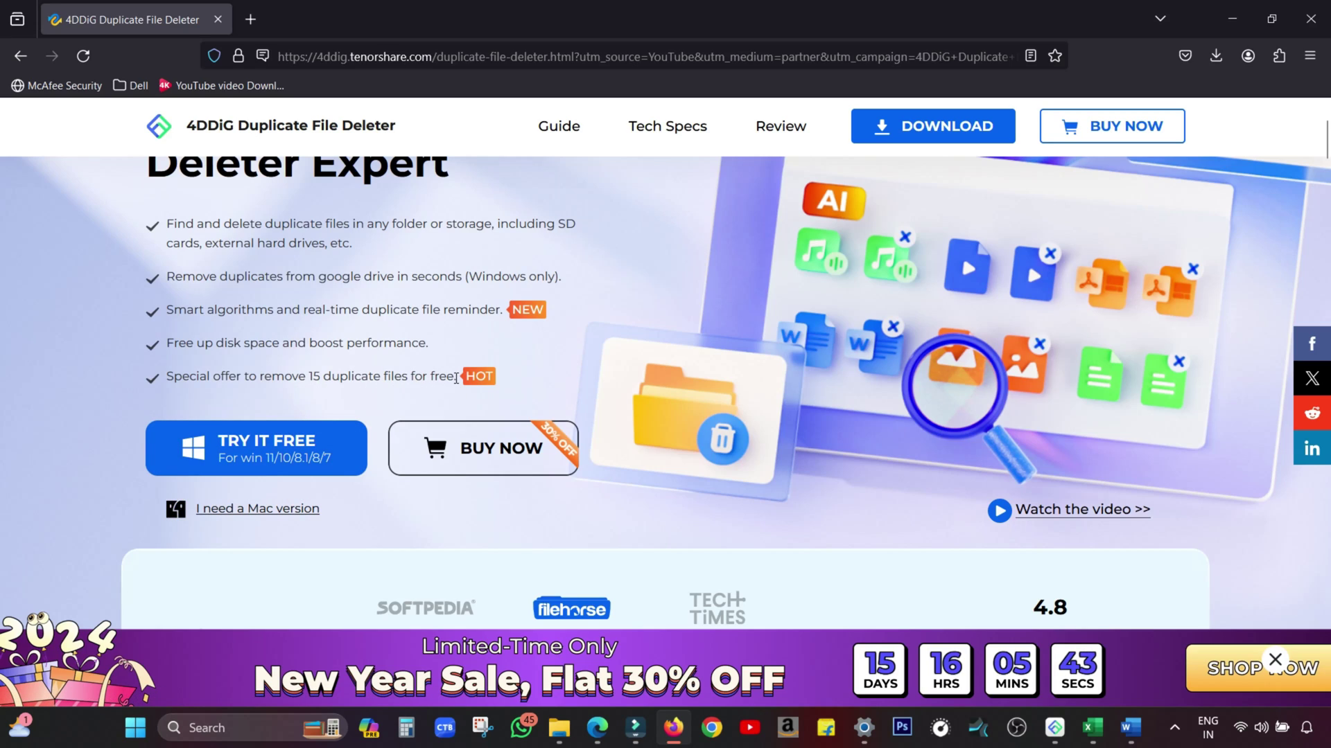
Download the free Windows trial installer via TRY IT FREE
{"action": "left_click", "coordinate": [348, 403]}
{"action": "left_click", "coordinate": [251, 450]}
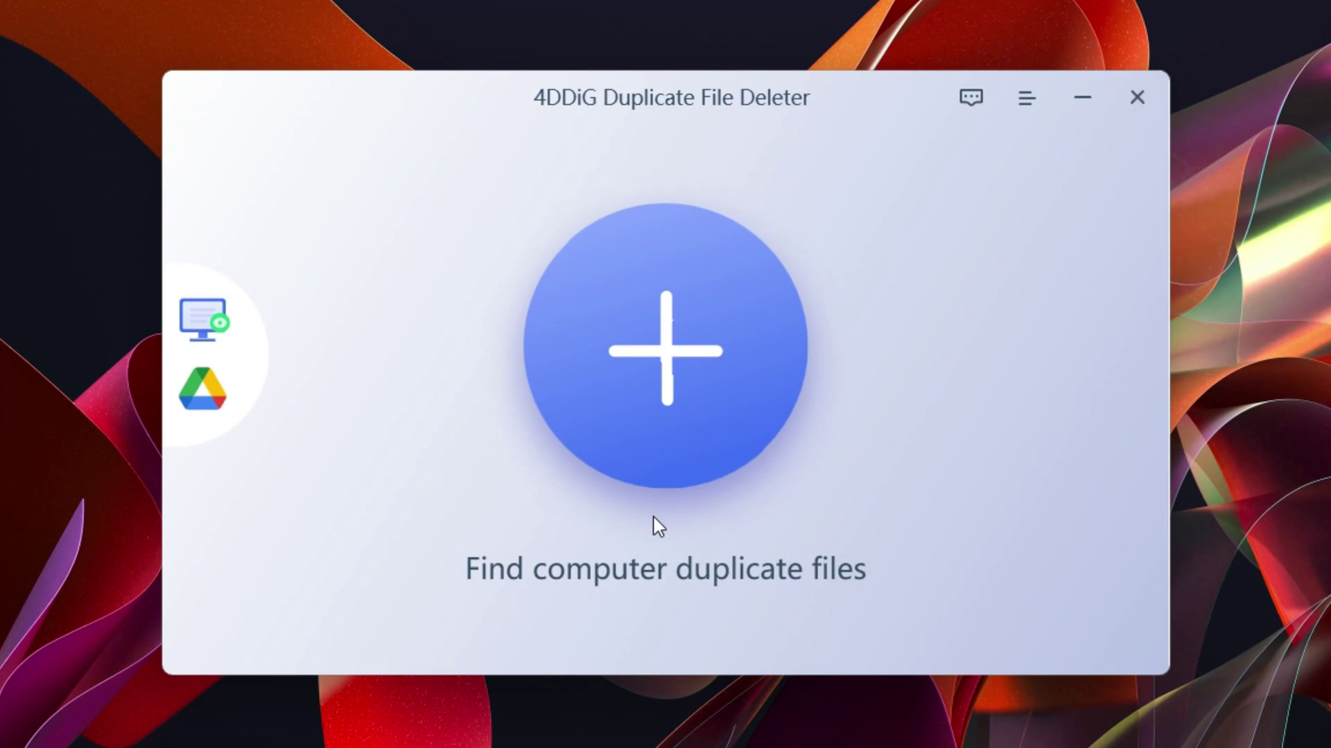
{"action": "mouse_move", "coordinate": [251, 344]}
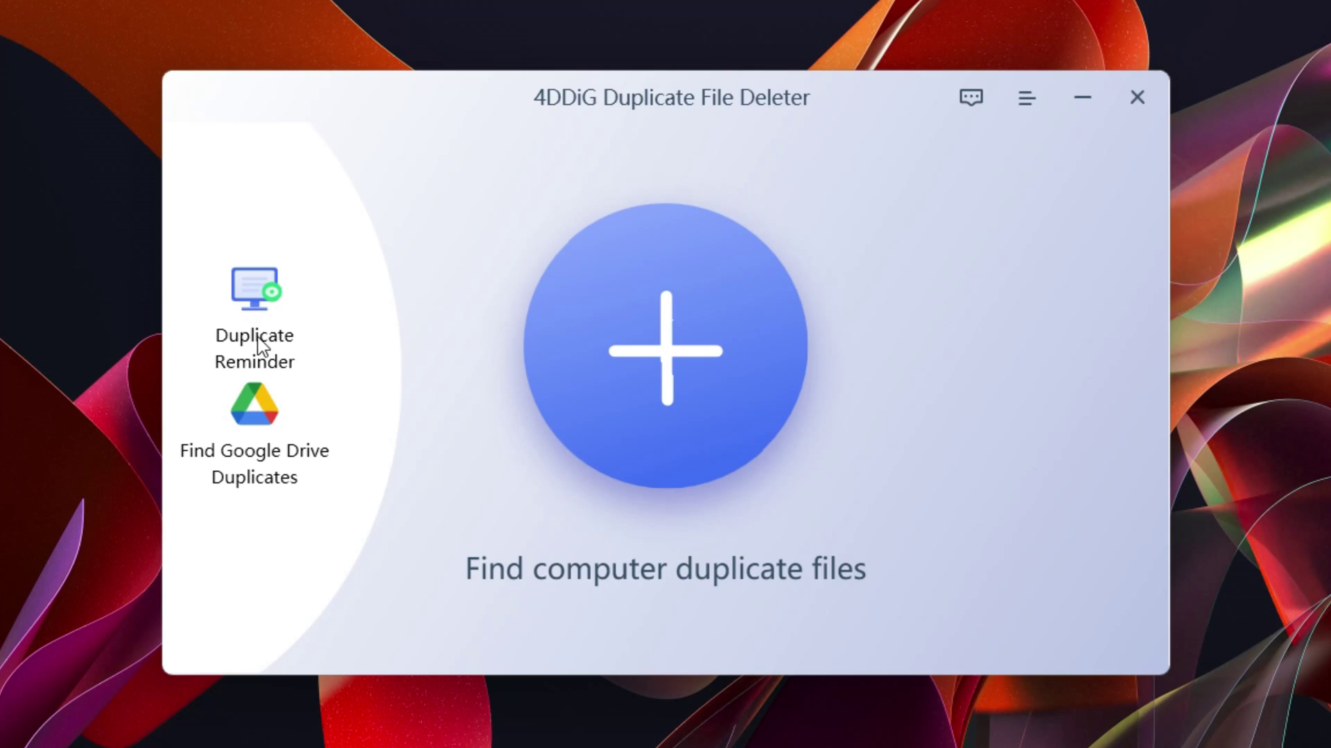
{"action": "left_click", "coordinate": [260, 345]}
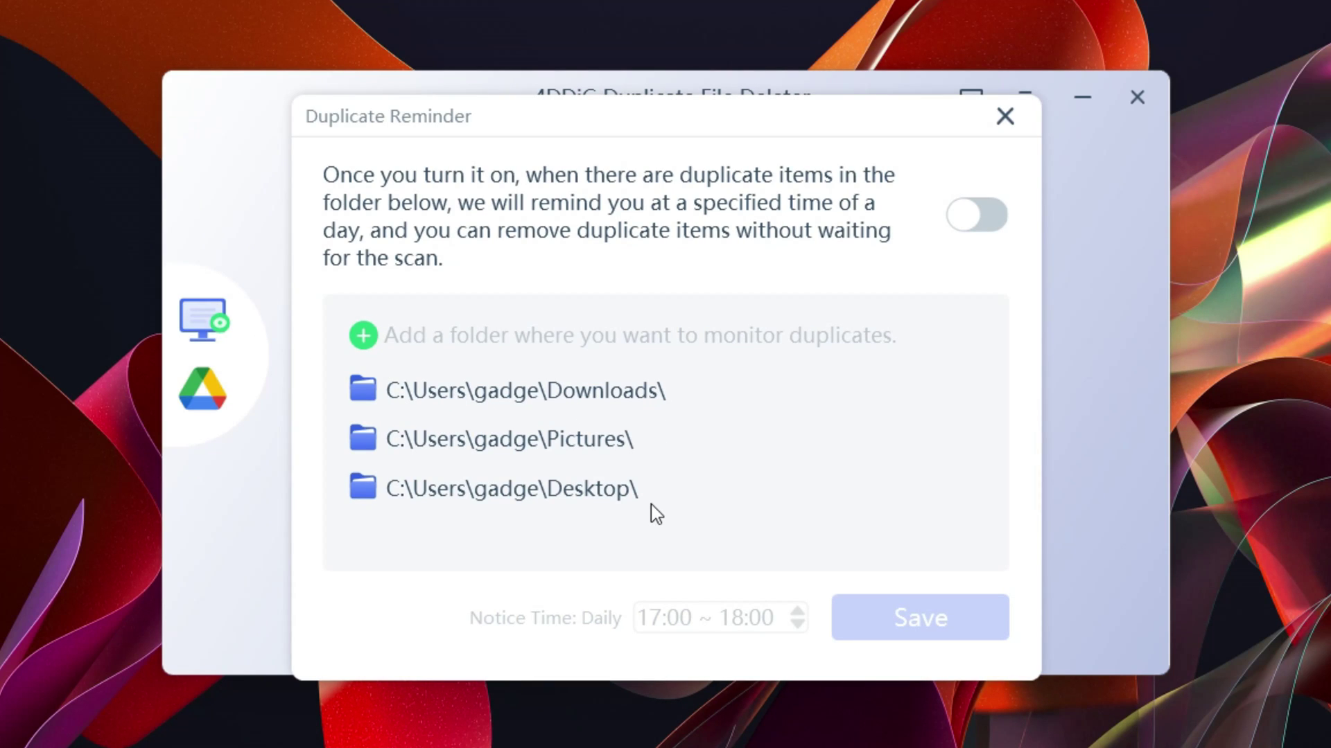
{"action": "left_click", "coordinate": [1005, 224]}
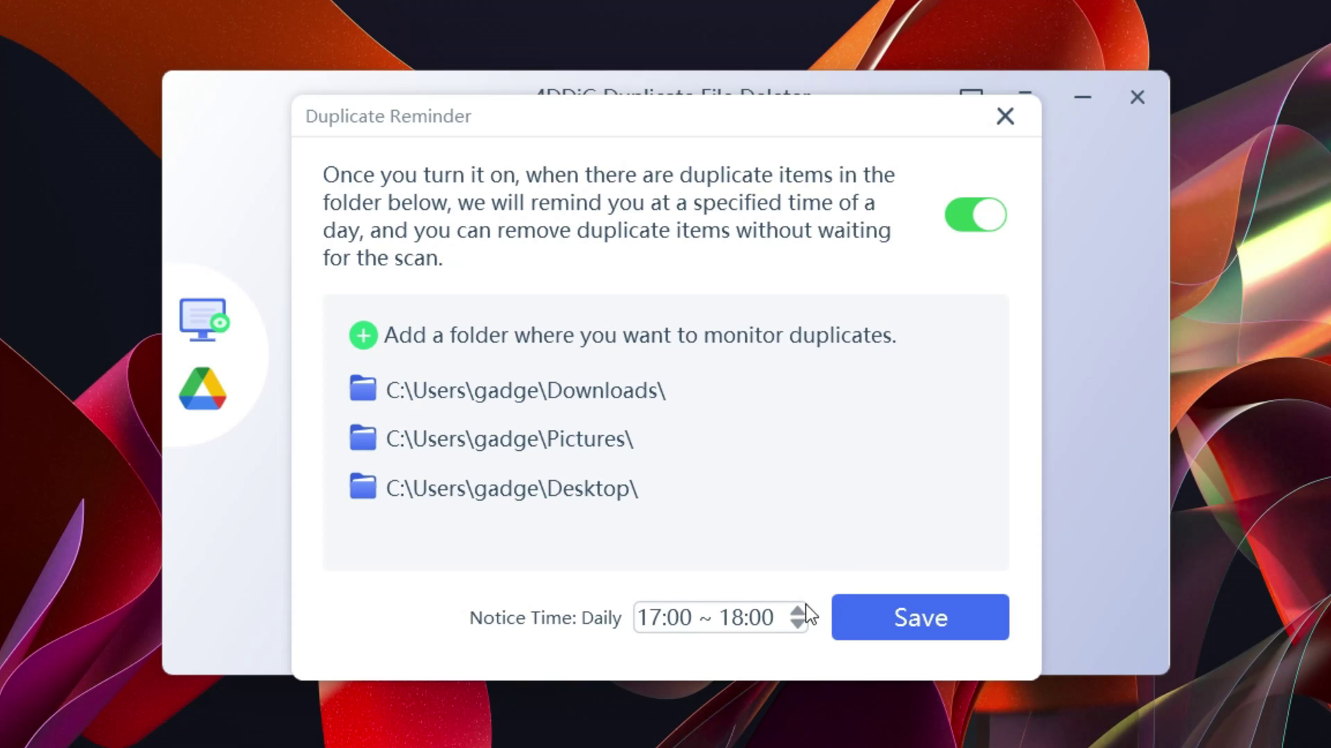
{"action": "left_click", "coordinate": [777, 619]}
{"action": "left_click", "coordinate": [777, 619]}
{"action": "left_click", "coordinate": [974, 218]}
{"action": "left_click", "coordinate": [1004, 117]}
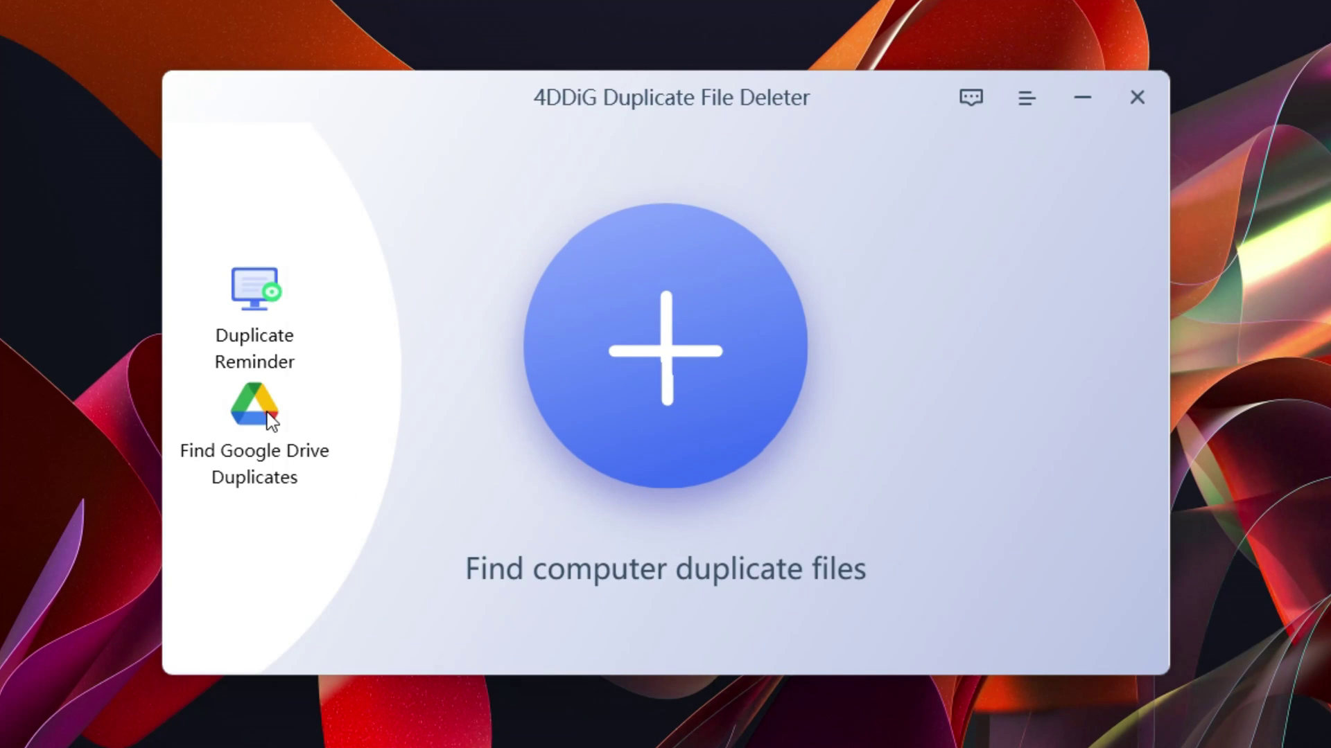
{"action": "left_click", "coordinate": [271, 419]}
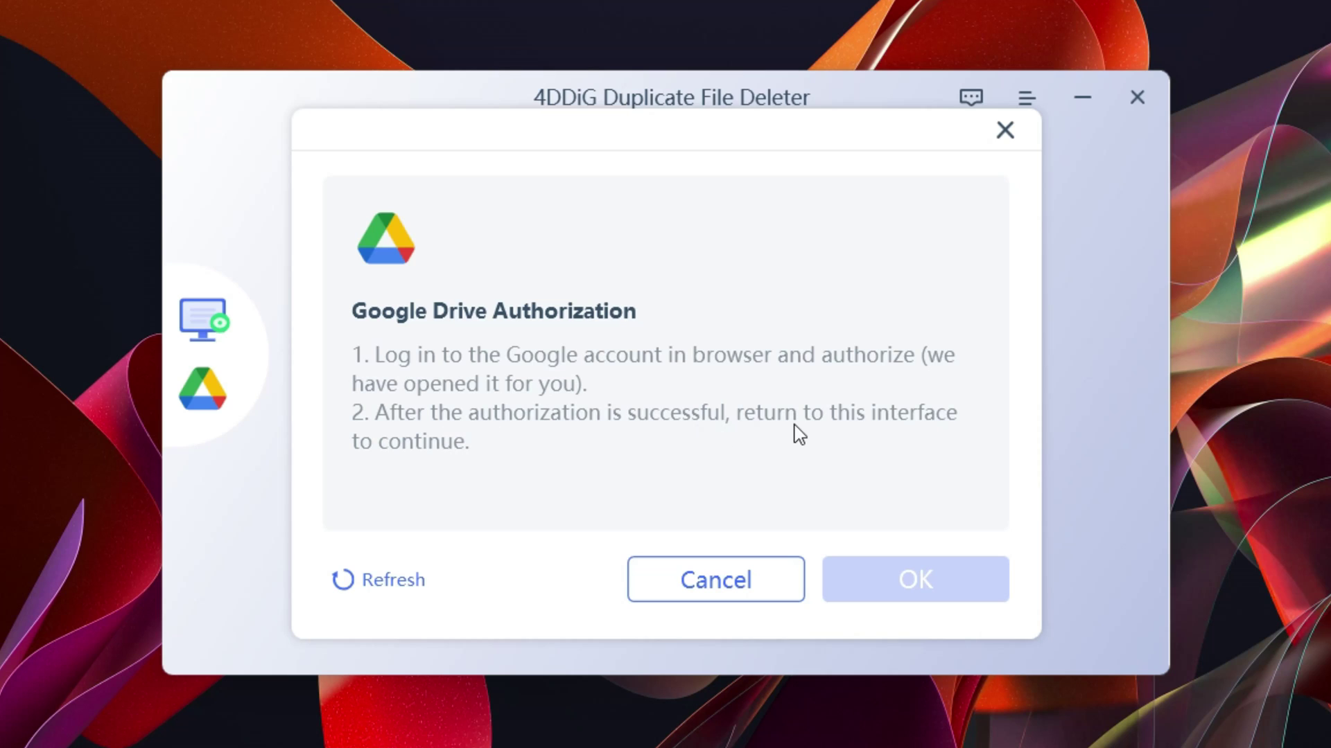
{"action": "left_click", "coordinate": [701, 599]}
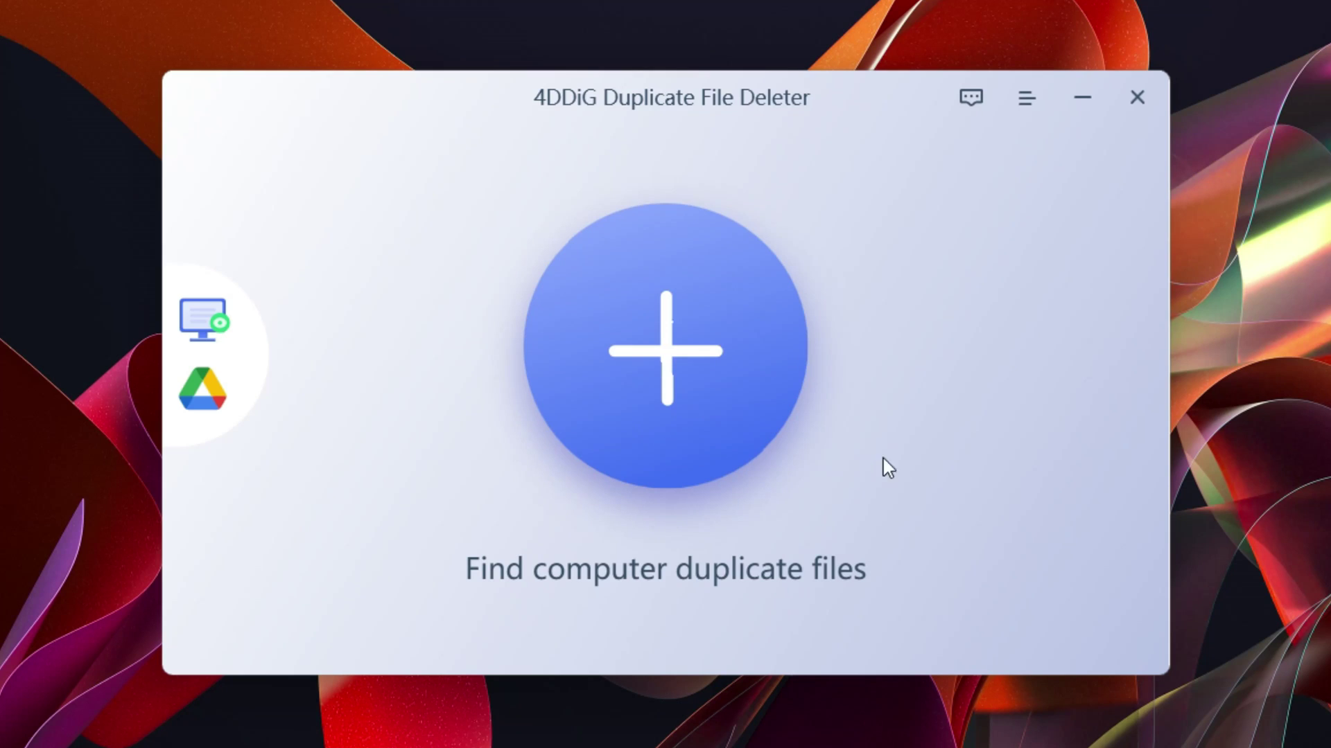
Add the OS (C:) drive as the scan location and dismiss the tutorial tips
{"action": "left_click", "coordinate": [666, 351]}
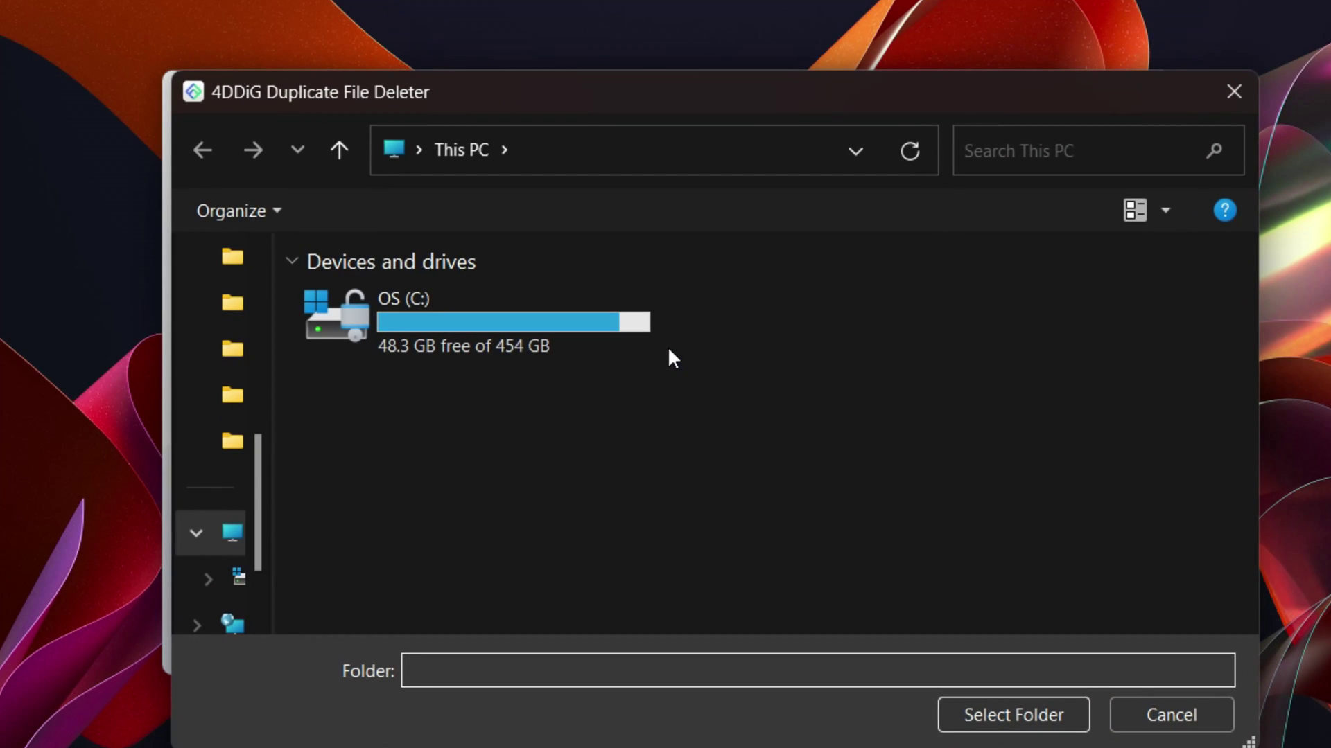
{"action": "left_click", "coordinate": [512, 318]}
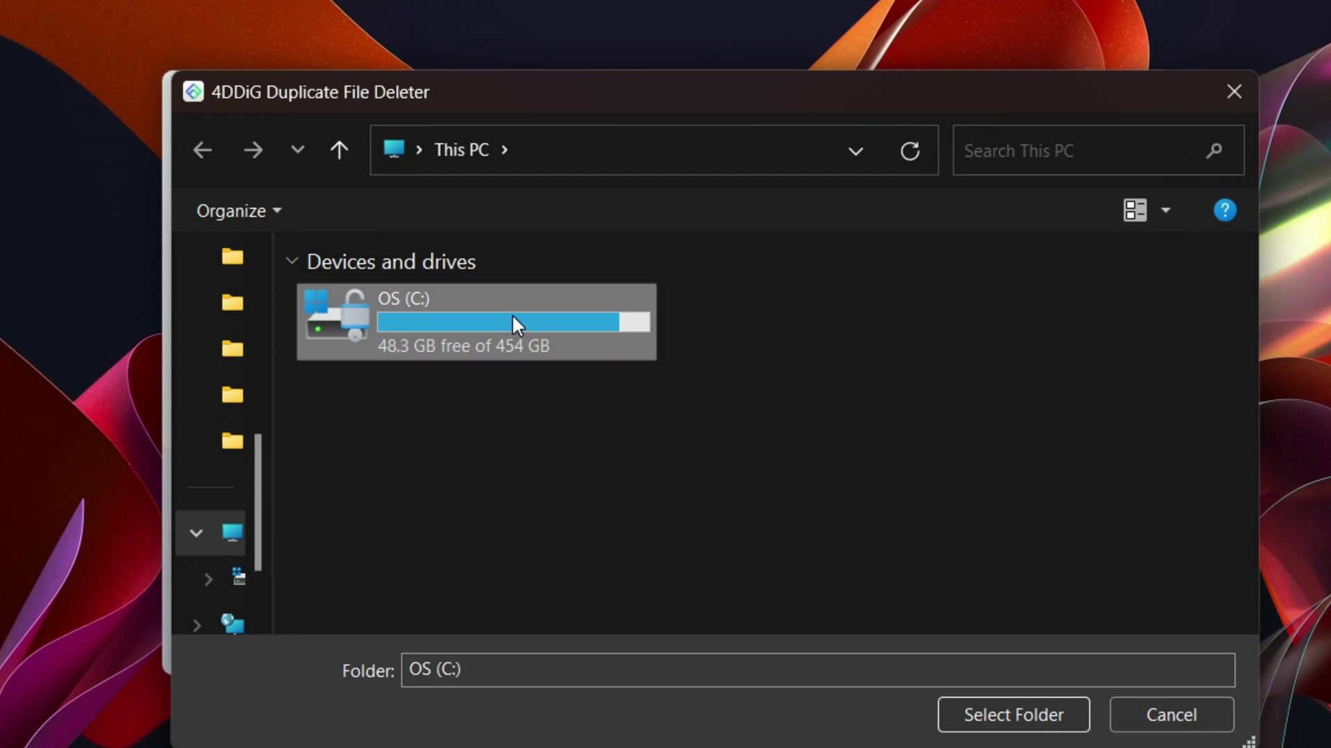
{"action": "left_click", "coordinate": [998, 720]}
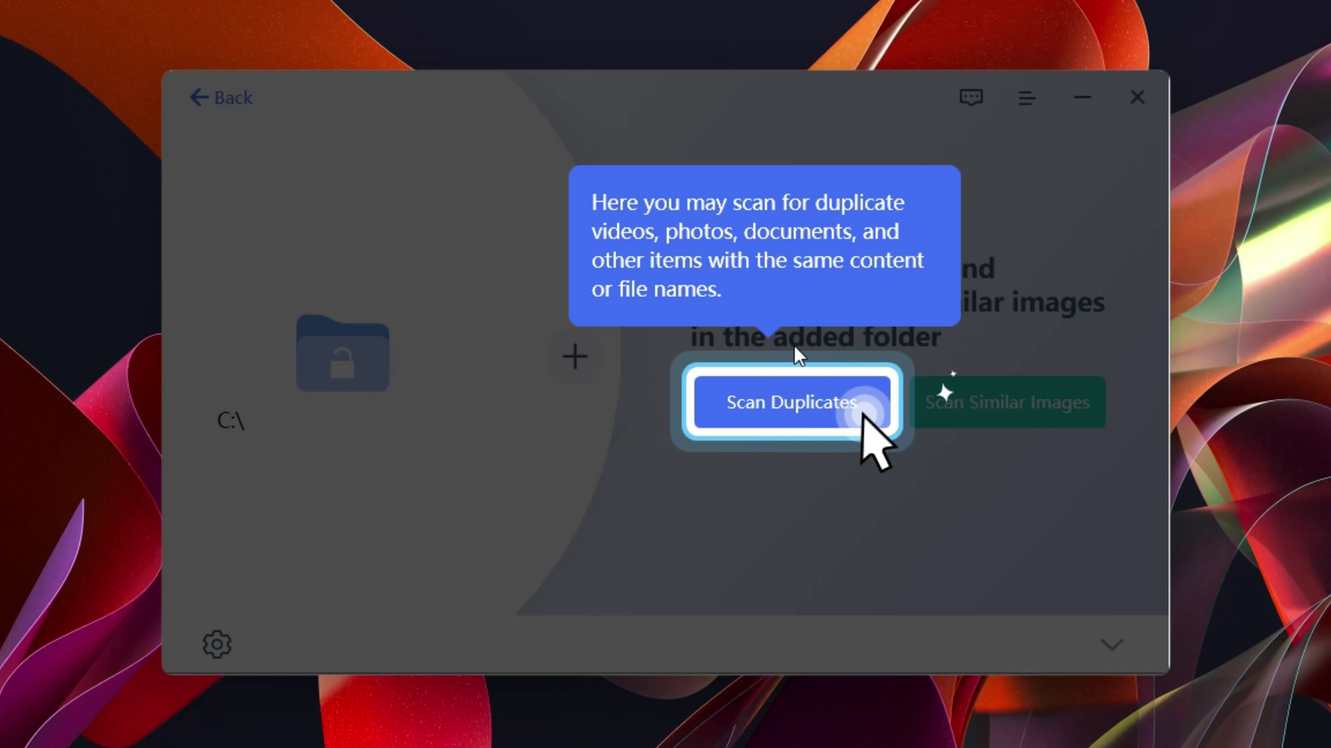
{"action": "left_click", "coordinate": [783, 409]}
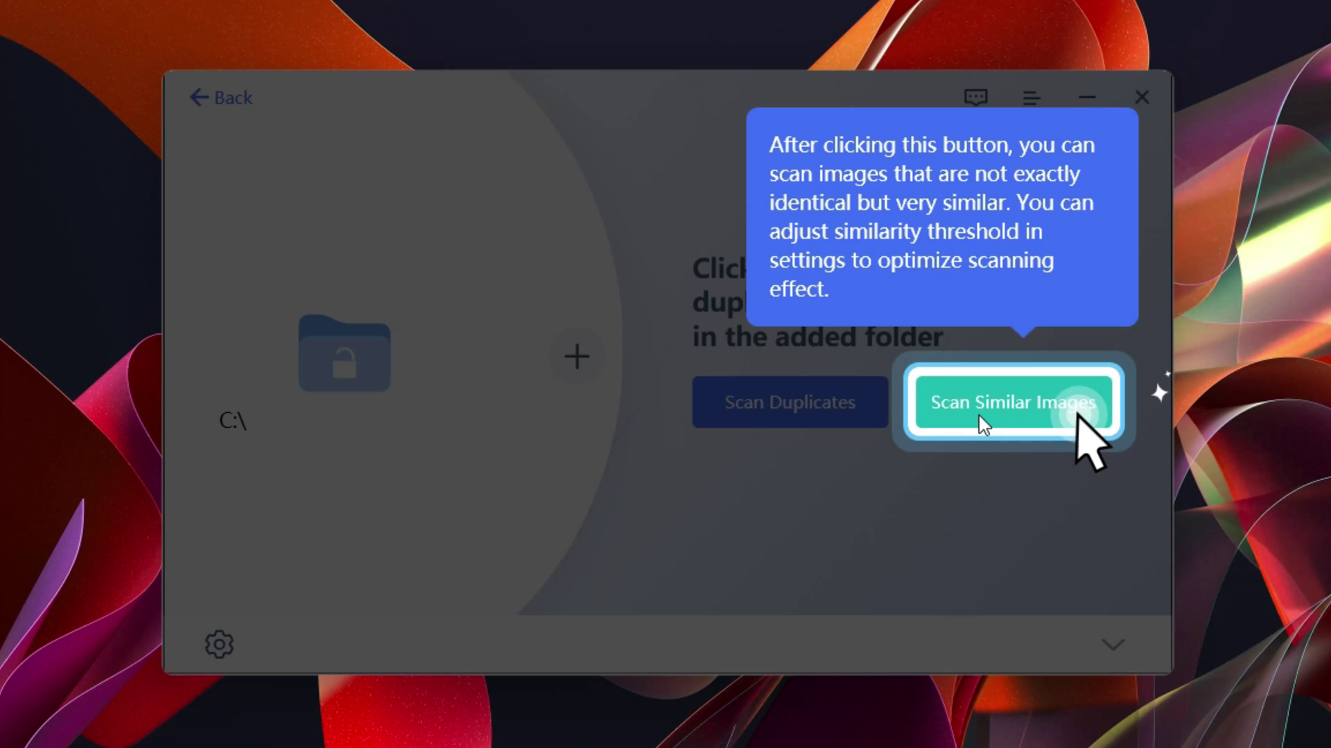
{"action": "left_click", "coordinate": [1025, 424]}
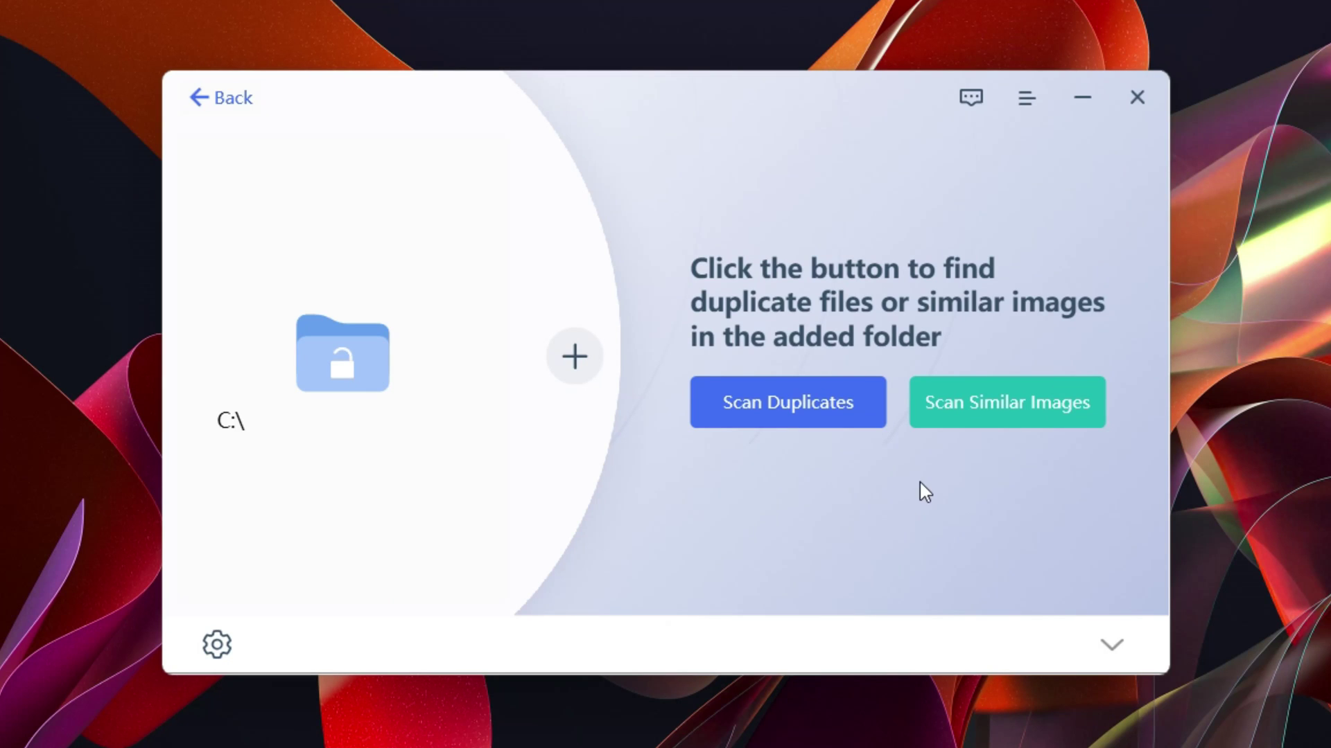
Replace the scan location with the TEST folder on the Desktop
{"action": "left_click", "coordinate": [697, 380]}
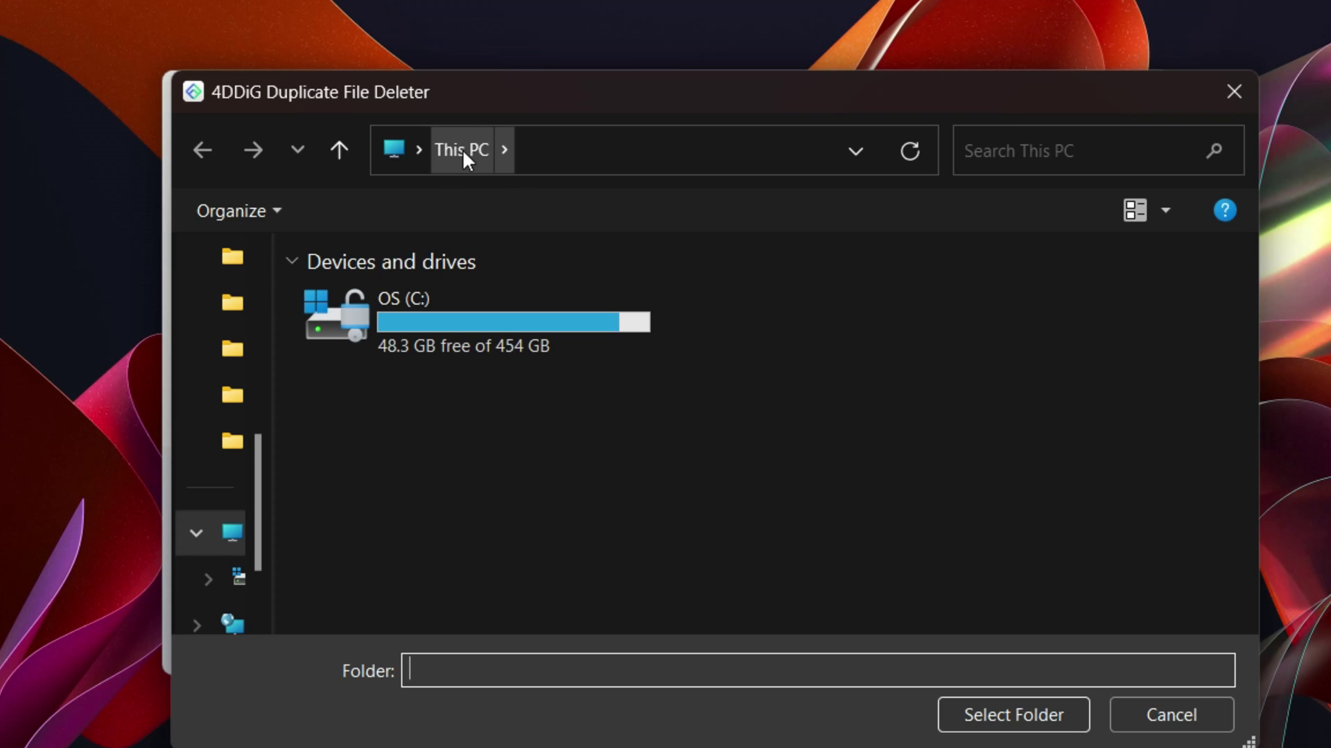
{"action": "left_click", "coordinate": [420, 151]}
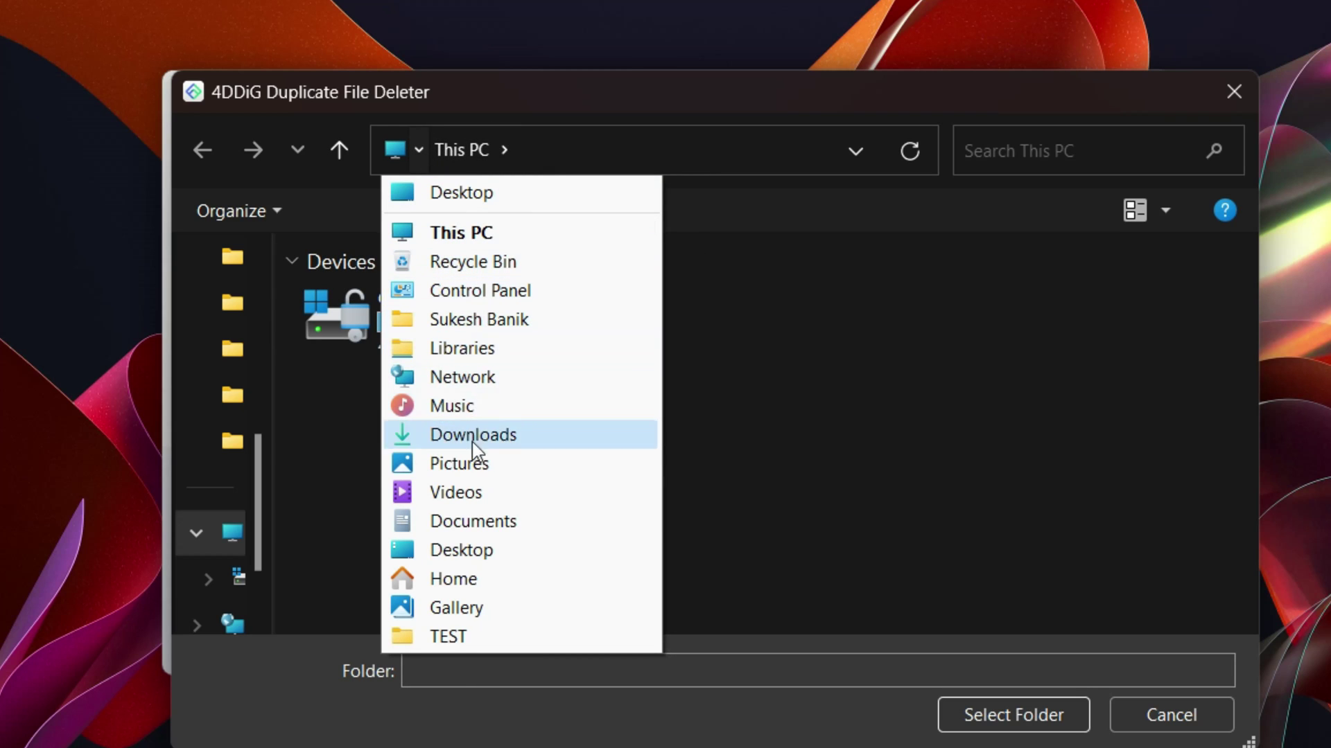
{"action": "left_click", "coordinate": [471, 549]}
{"action": "left_click", "coordinate": [369, 305]}
{"action": "left_click", "coordinate": [990, 715]}
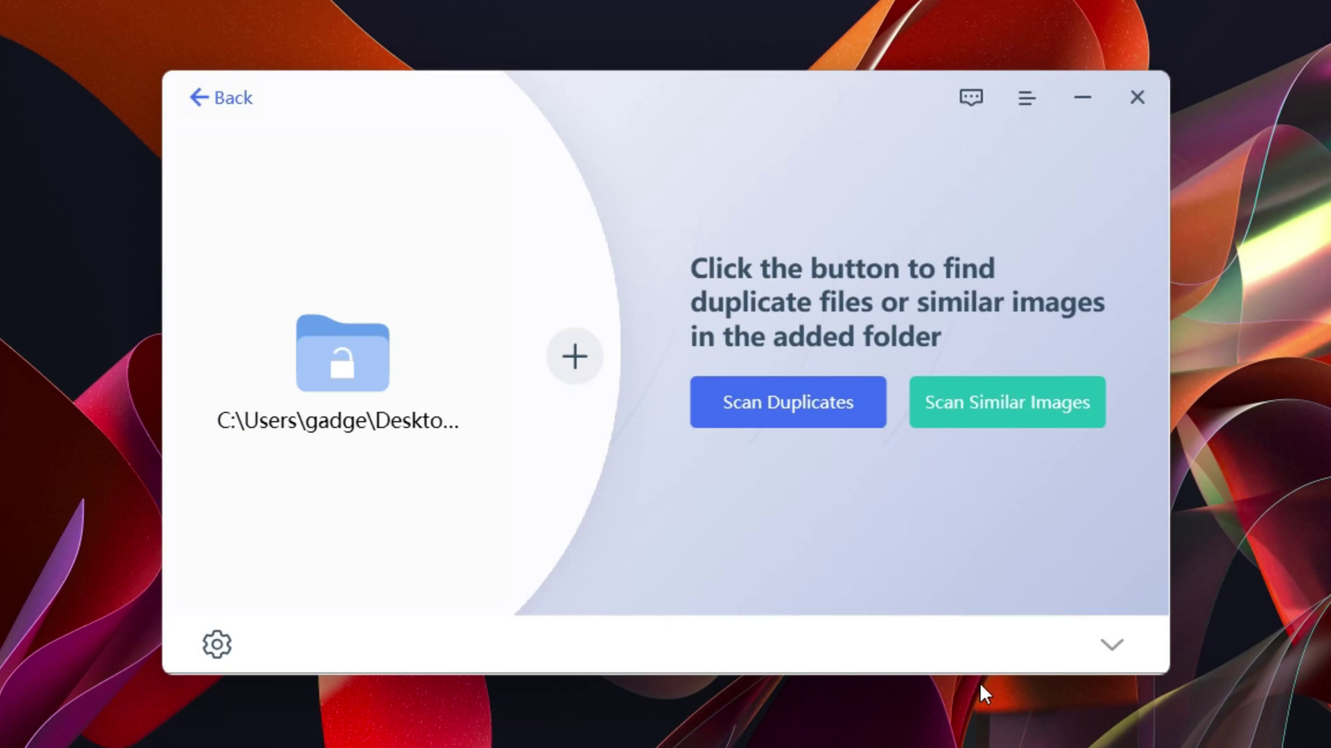
Scan TEST for similar images, preview both Group 1 photos, and tick the second one (777.27 KB)
{"action": "left_click", "coordinate": [1026, 401]}
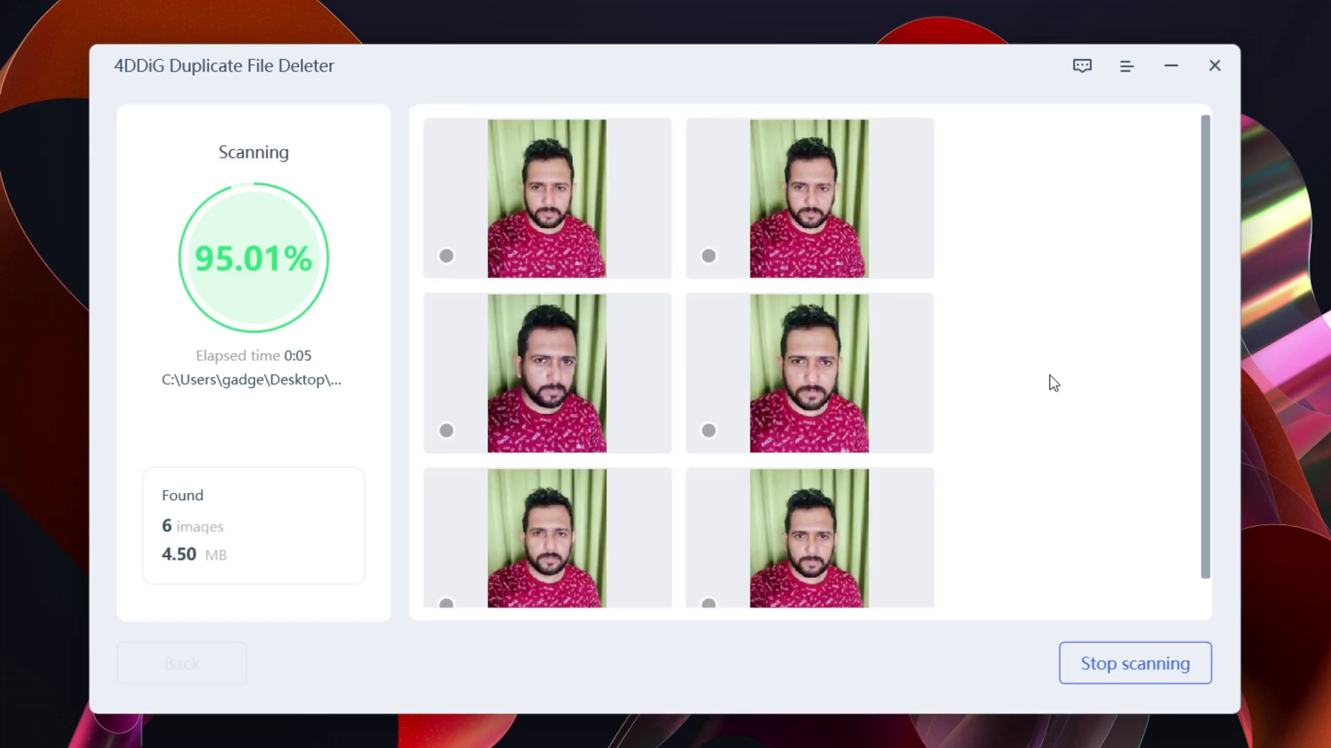
{"action": "left_click", "coordinate": [811, 489]}
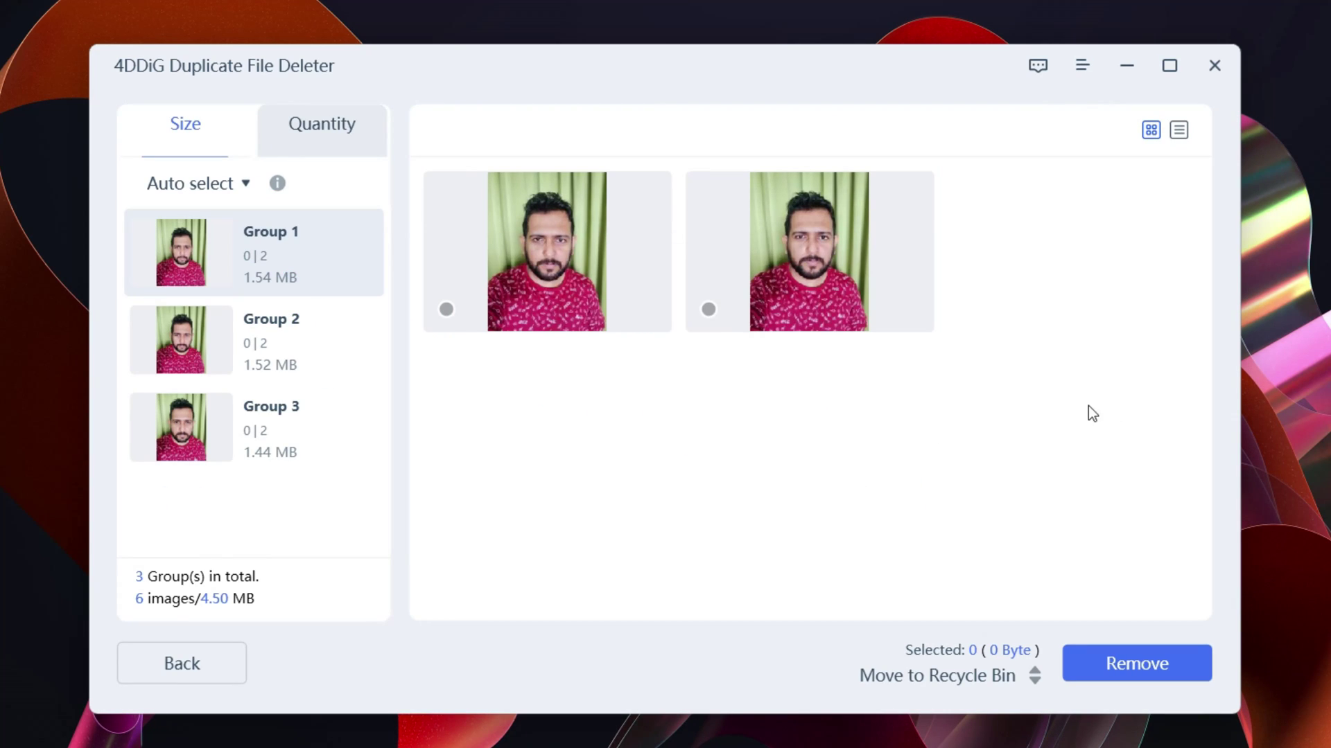
{"action": "mouse_move", "coordinate": [832, 268]}
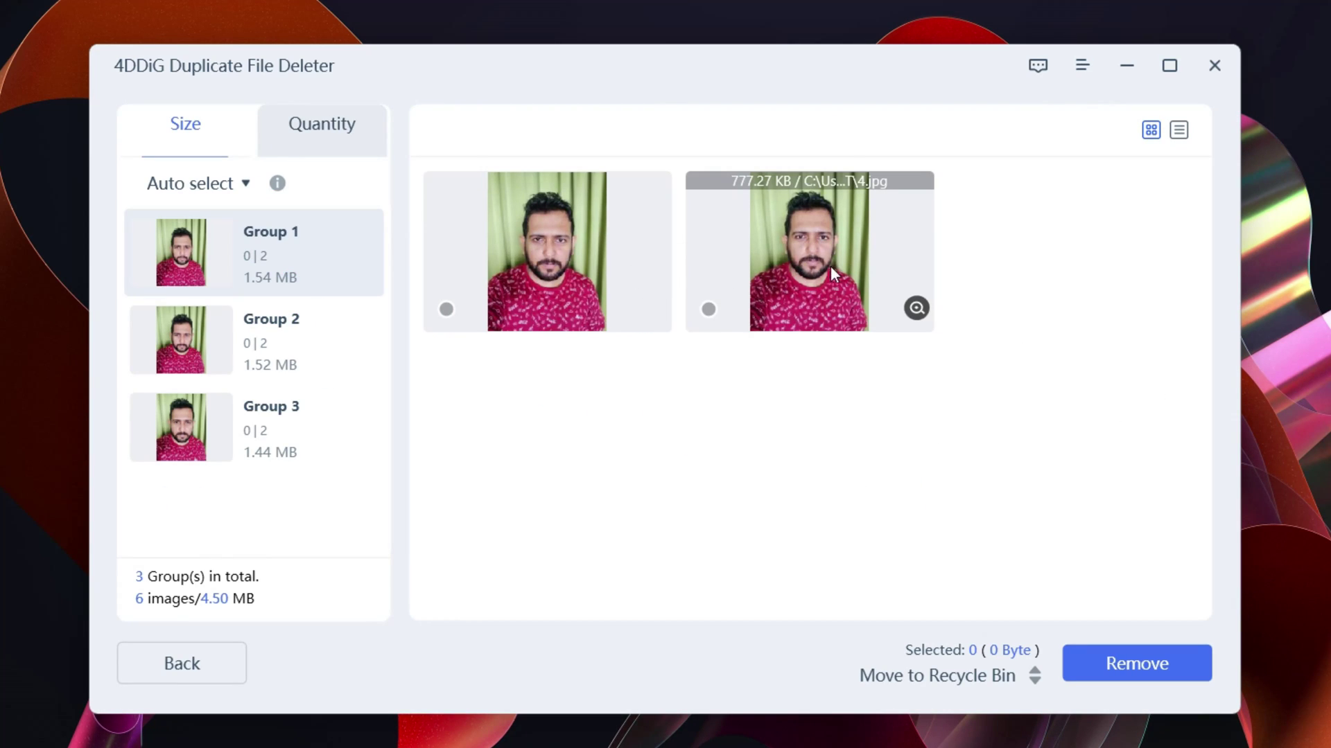
{"action": "mouse_move", "coordinate": [655, 268]}
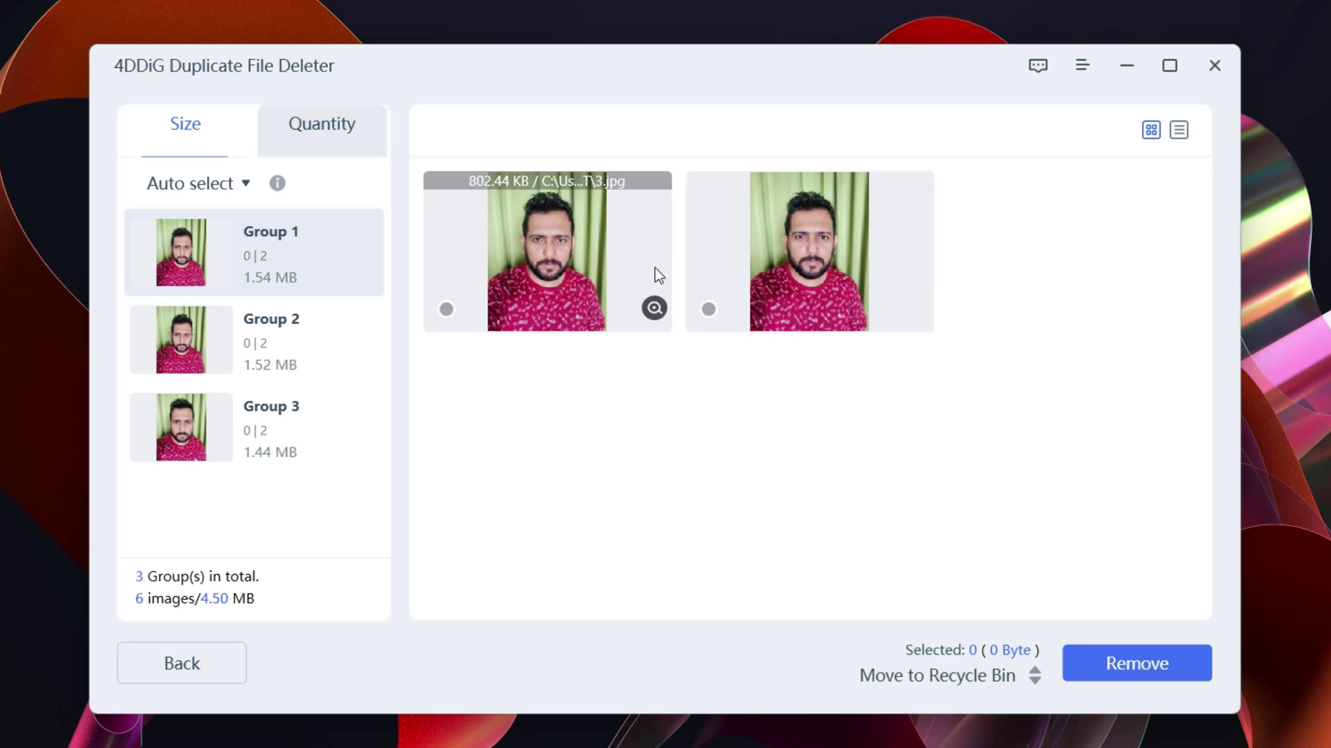
{"action": "left_click", "coordinate": [654, 308]}
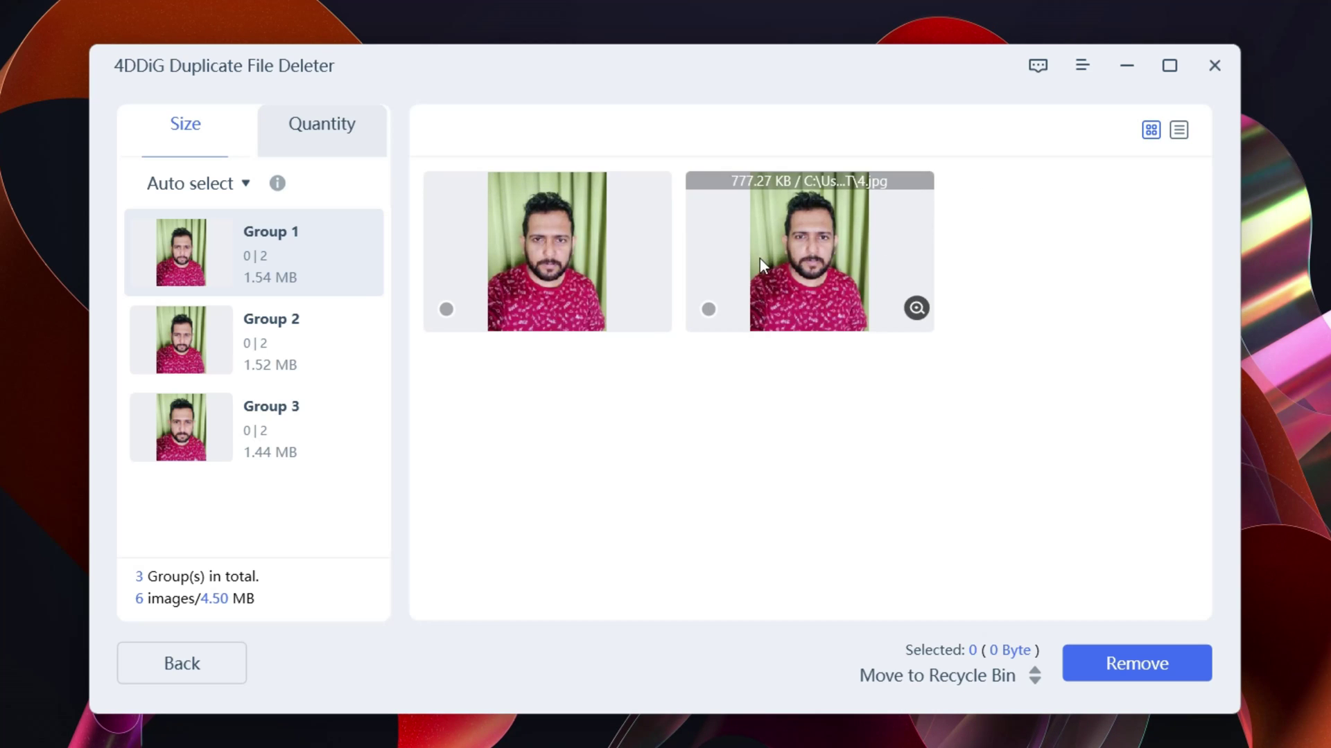
{"action": "left_click", "coordinate": [914, 309]}
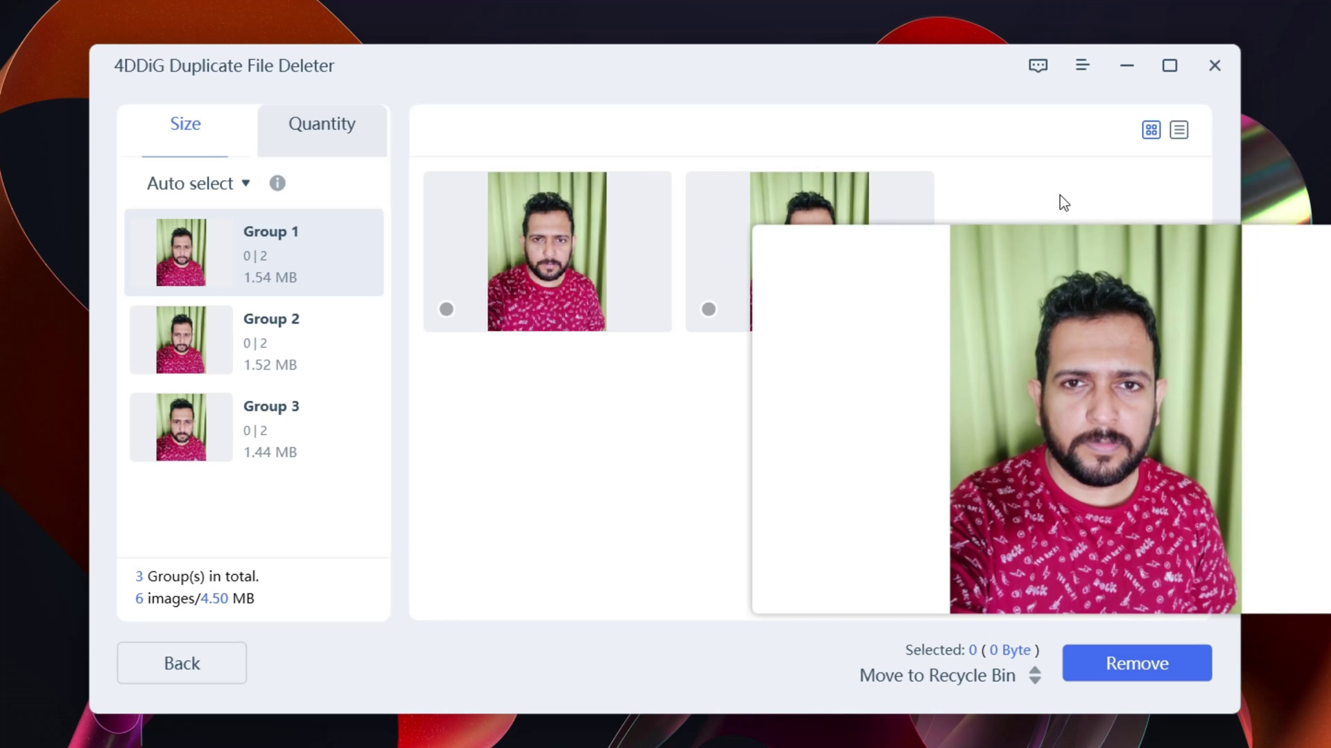
{"action": "left_click", "coordinate": [708, 309]}
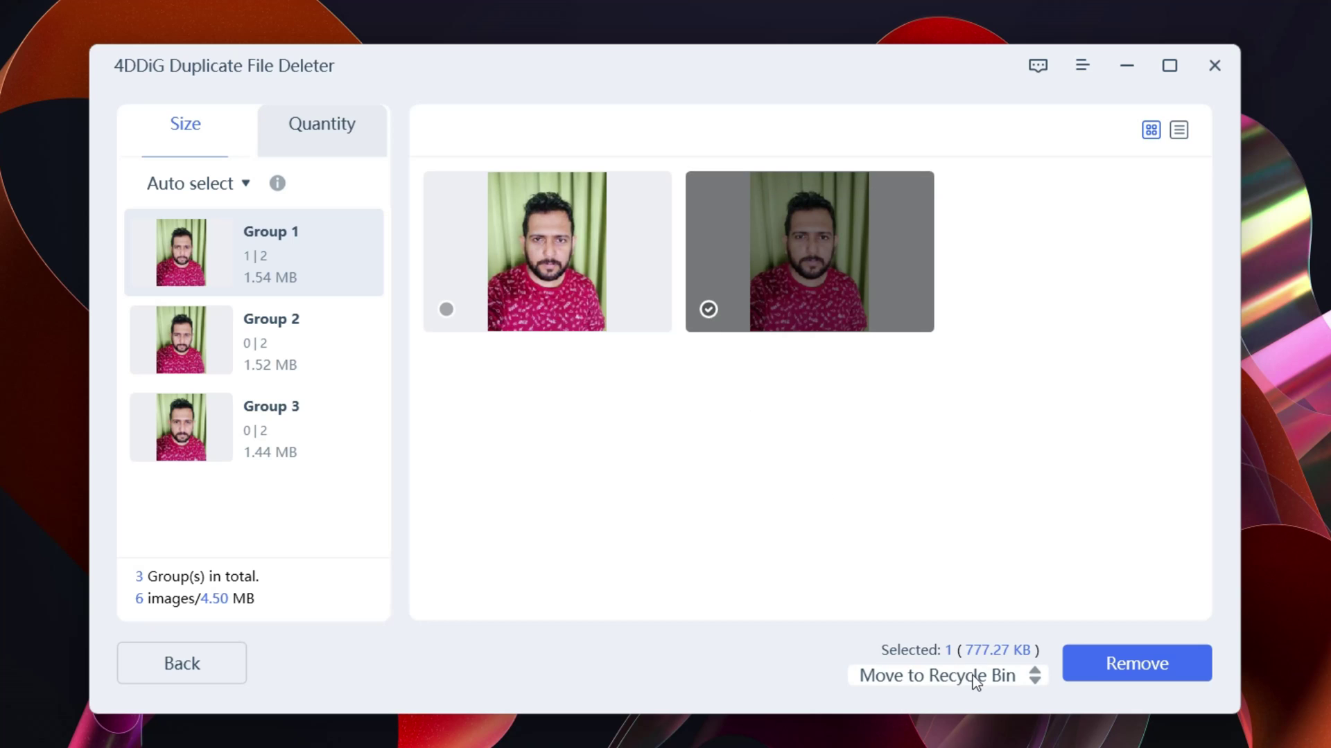
Remove the checked photo in Delete forever mode, confirm, and sort groups by Quantity
{"action": "left_click", "coordinate": [1016, 679]}
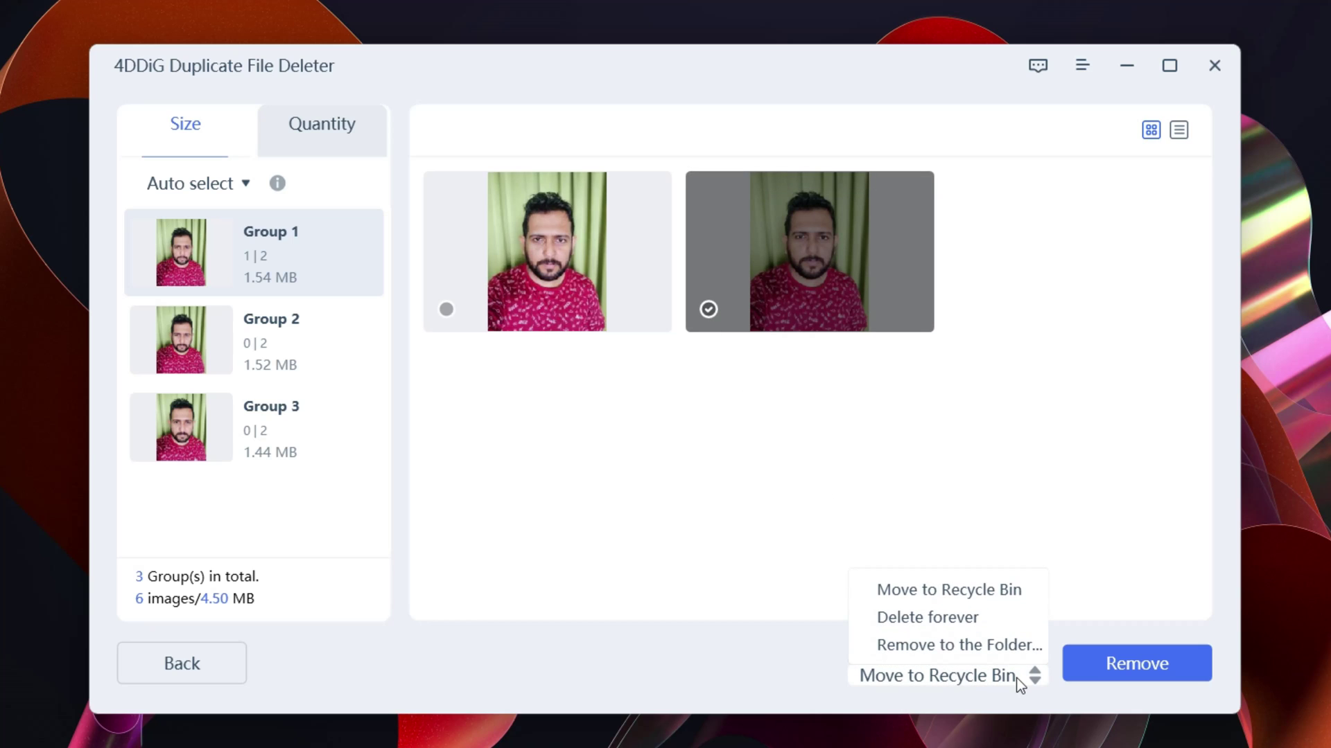
{"action": "left_click", "coordinate": [955, 621]}
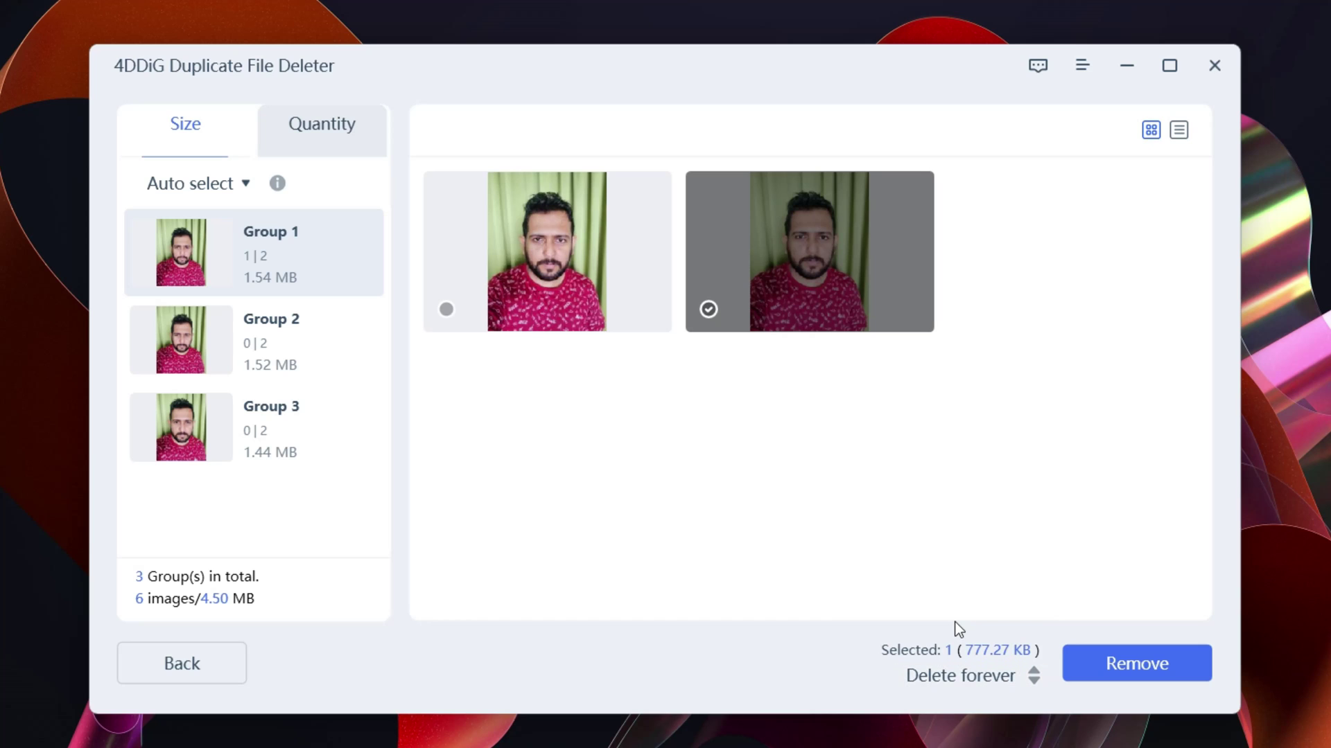
{"action": "left_click", "coordinate": [1112, 661]}
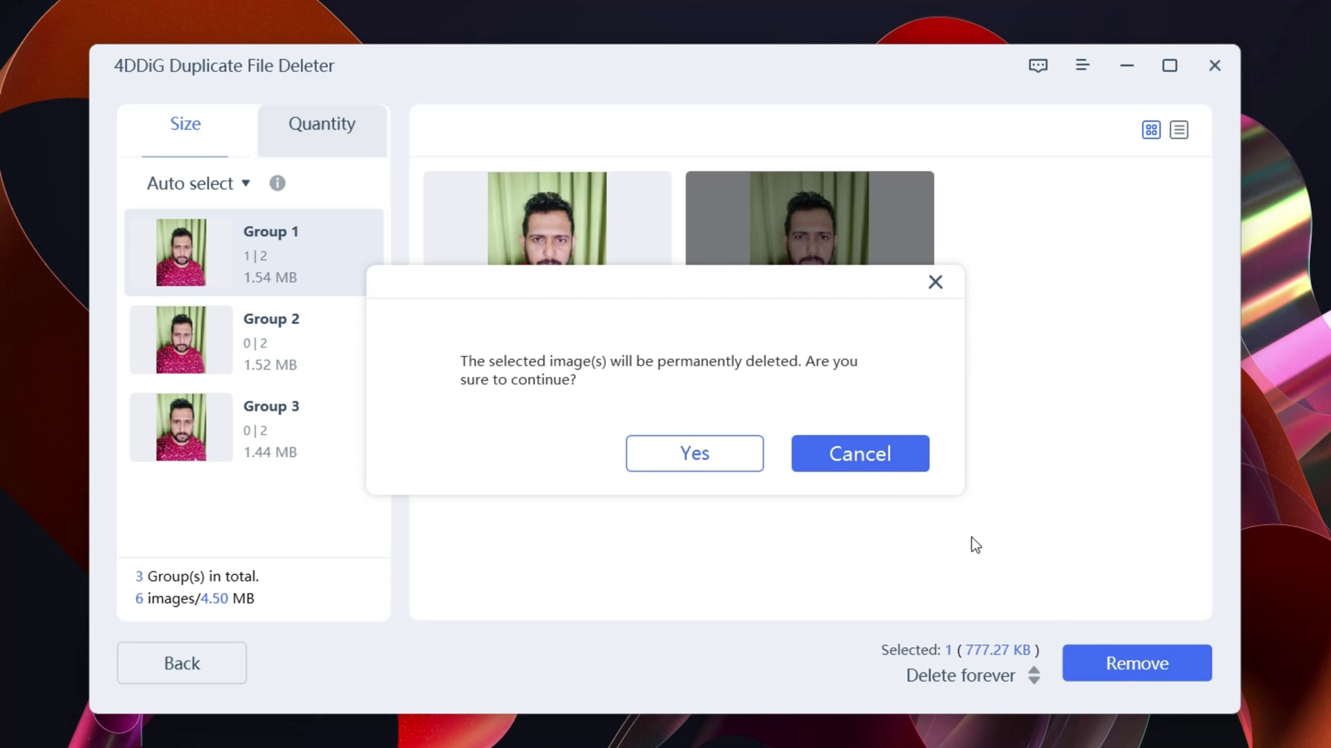
{"action": "left_click", "coordinate": [704, 442]}
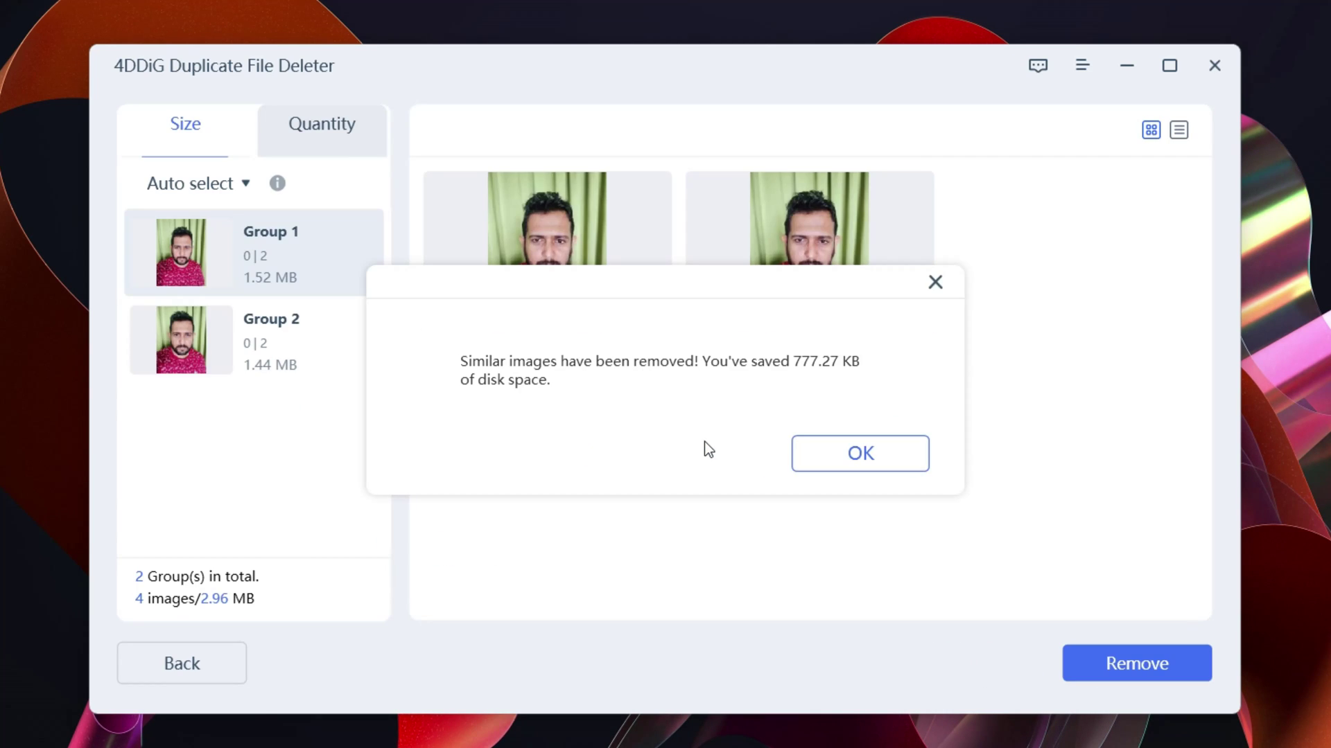
{"action": "left_click", "coordinate": [870, 463]}
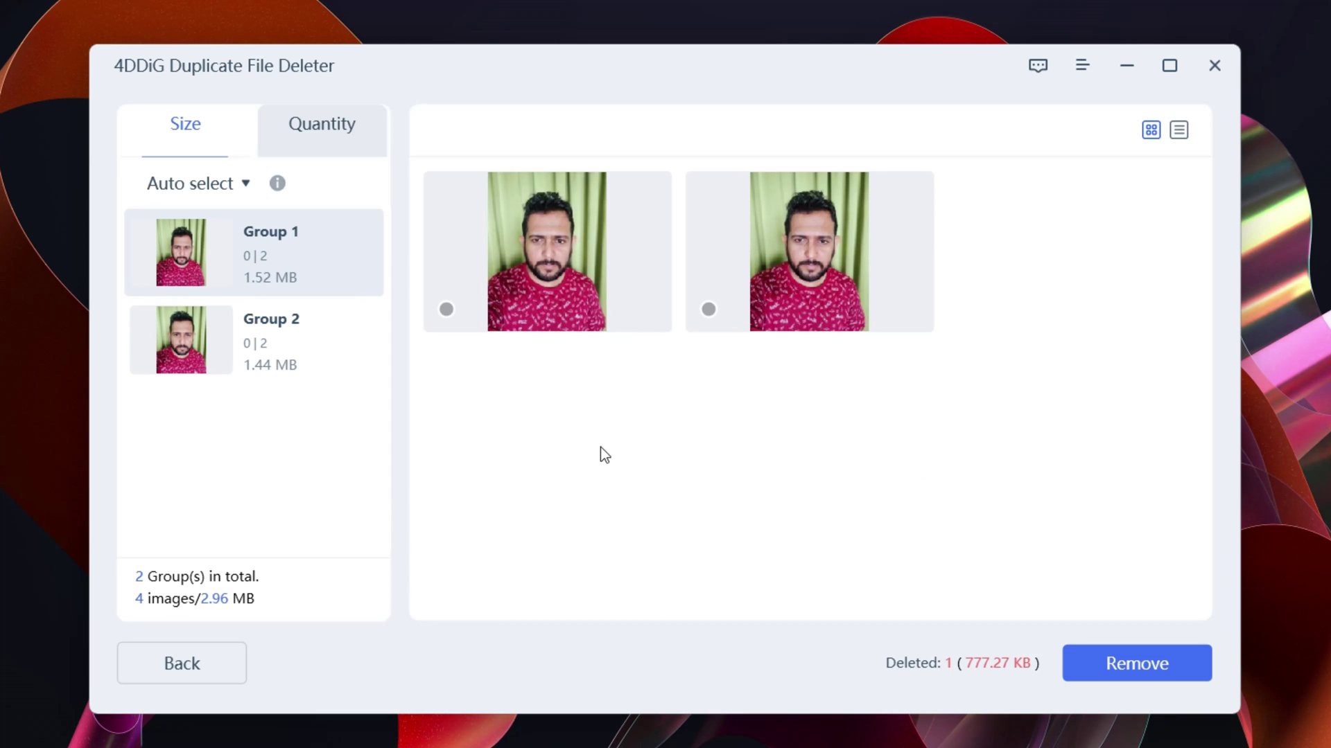
{"action": "left_click", "coordinate": [305, 139]}
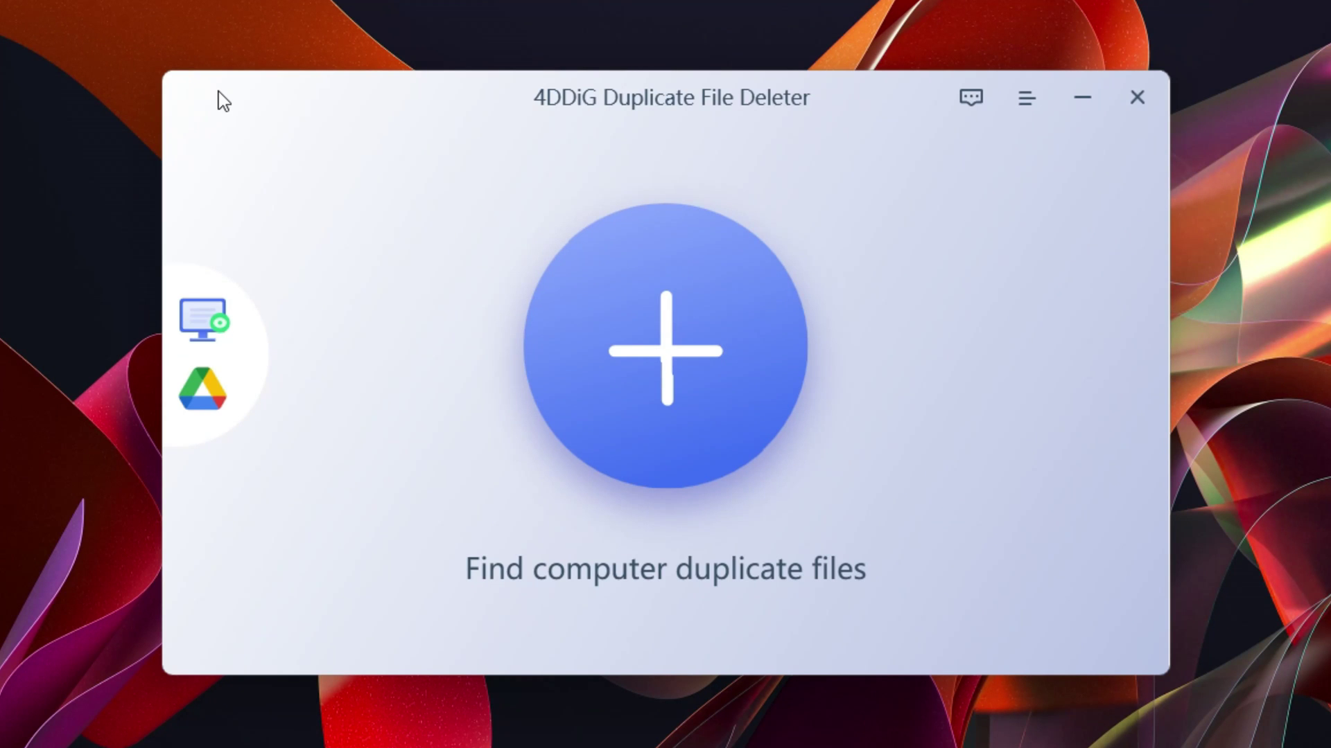
Scan OS (C:) for duplicates, finding 25.62 GB, and preview the second duplicate group
{"action": "left_click", "coordinate": [666, 332]}
{"action": "left_click", "coordinate": [531, 323]}
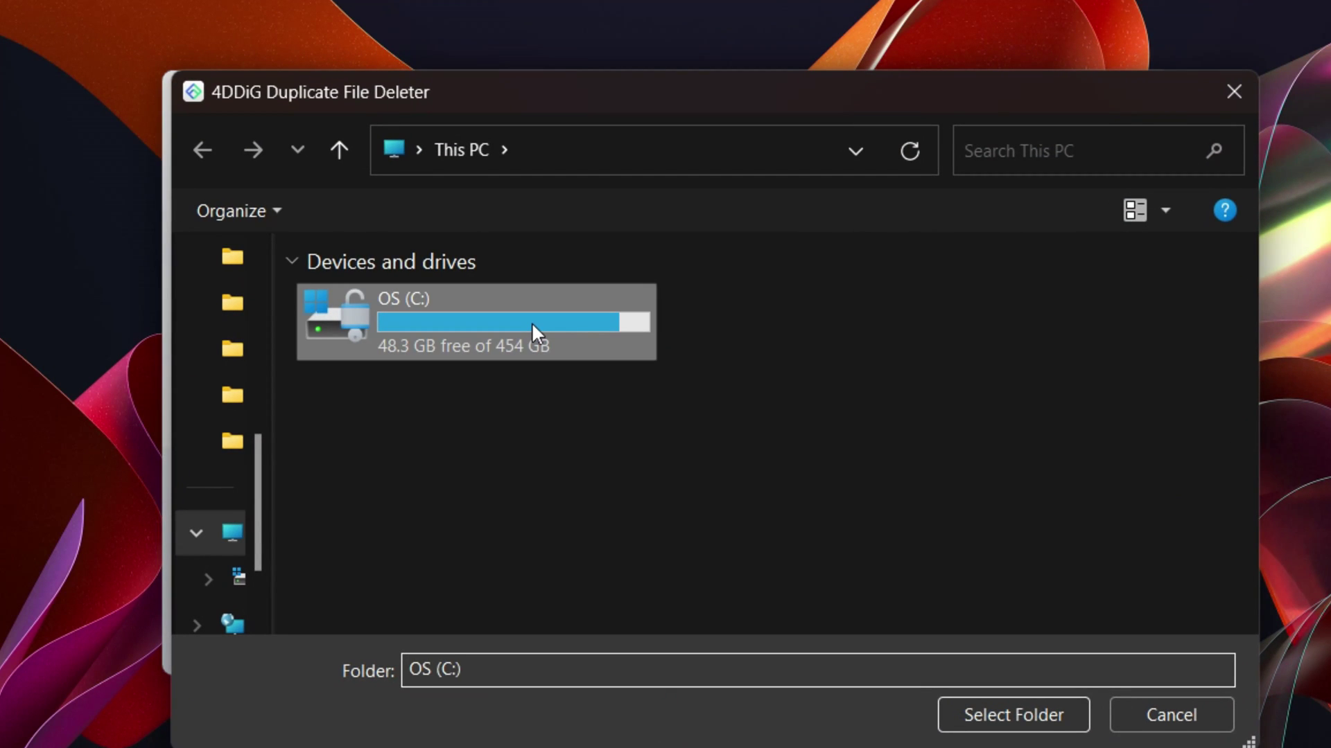
{"action": "left_click", "coordinate": [979, 721]}
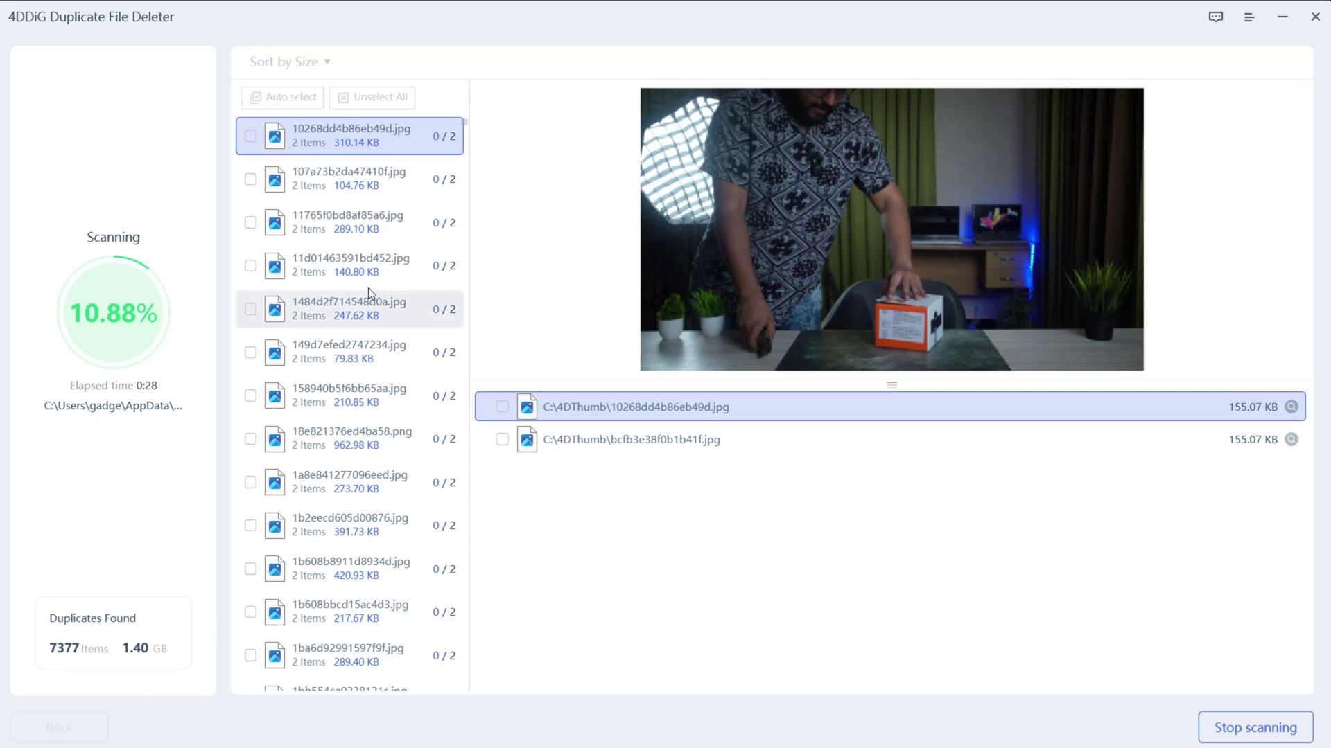
{"action": "left_click", "coordinate": [357, 176]}
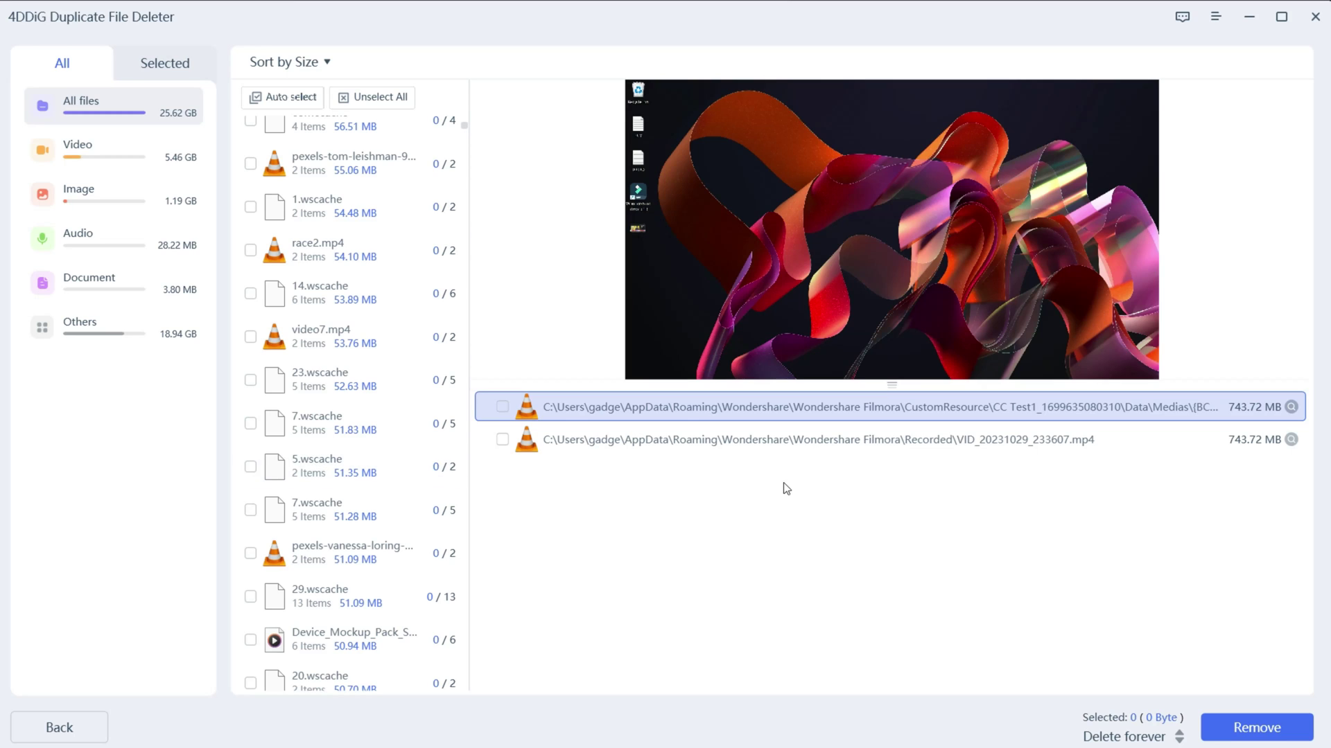
Compare the Recorded and CustomResource 743.72 MB copies of VID_20231029_233607 in the preview
{"action": "left_click", "coordinate": [930, 442]}
{"action": "left_click", "coordinate": [934, 404]}
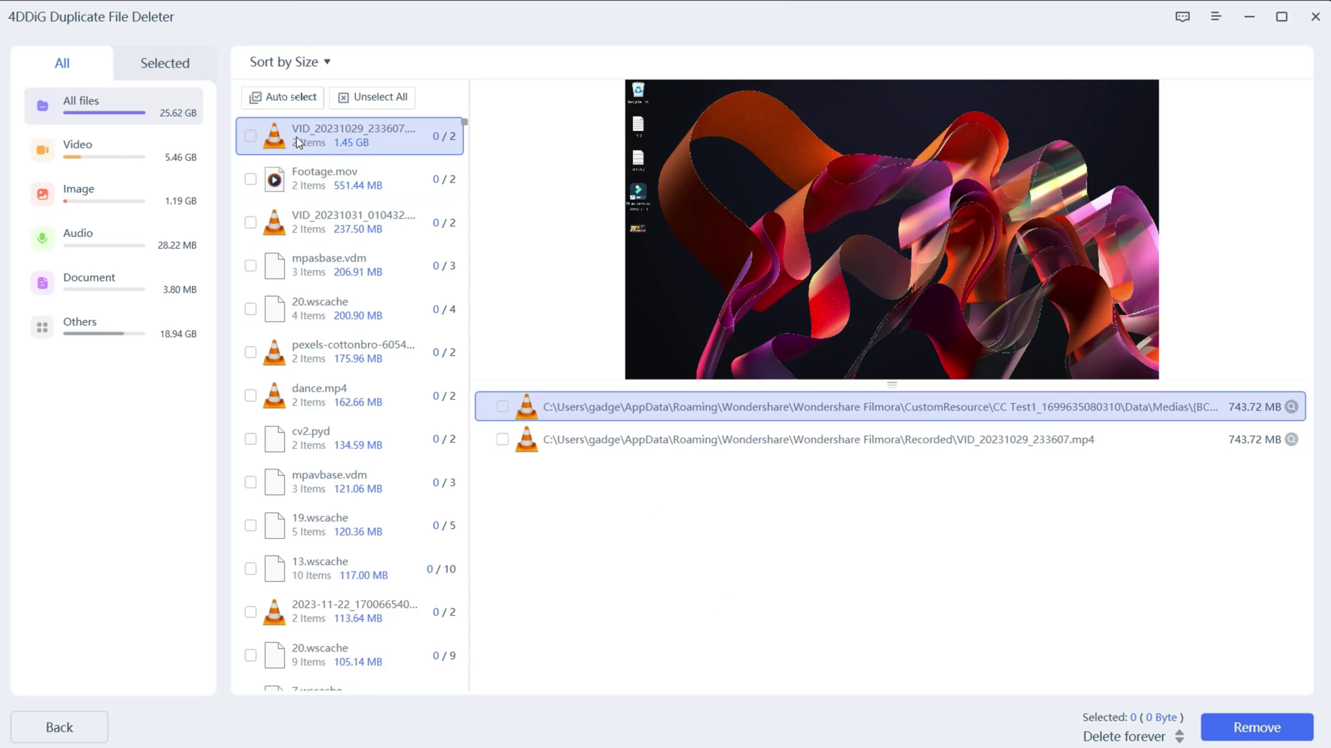
{"action": "scroll", "coordinate": [328, 309], "scroll_direction": "down", "scroll_amount": 1}
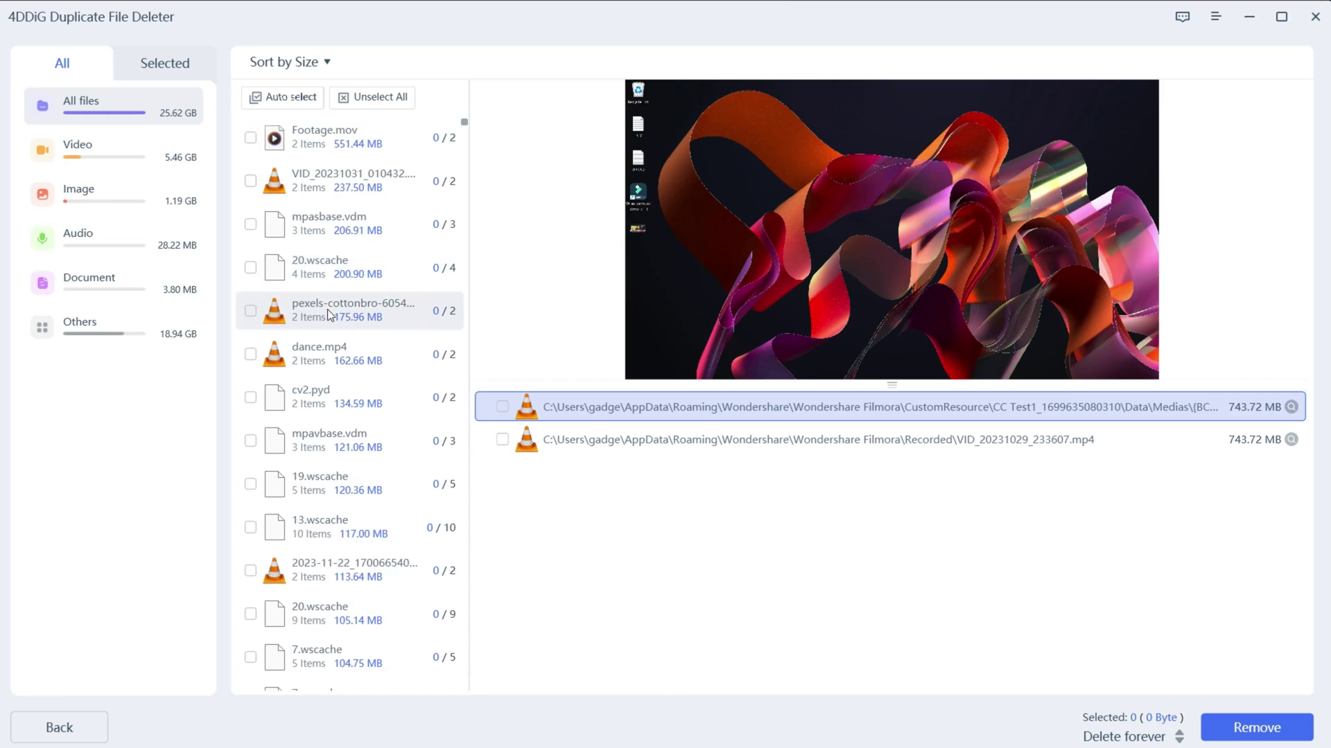
{"action": "scroll", "coordinate": [327, 309], "scroll_direction": "down", "scroll_amount": 6}
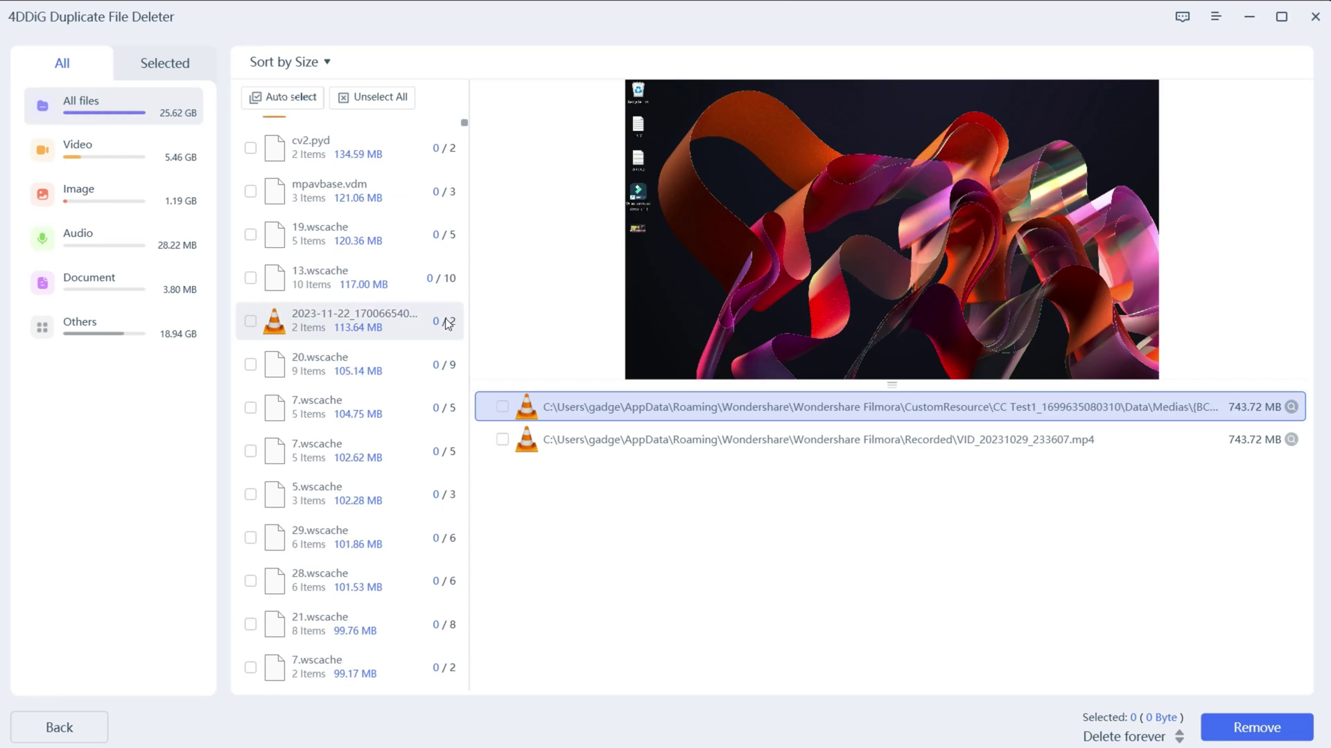
{"action": "scroll", "coordinate": [447, 324], "scroll_direction": "up", "scroll_amount": 7}
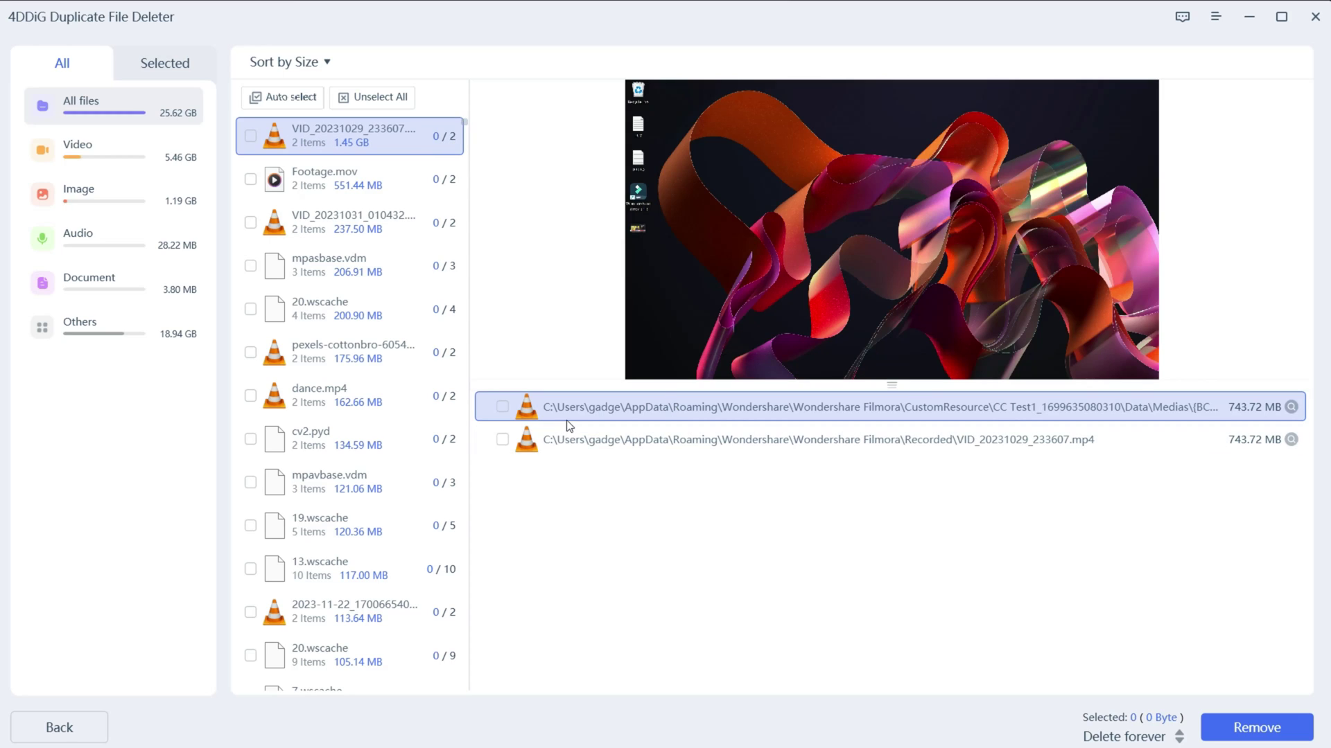
{"action": "left_click", "coordinate": [800, 445]}
{"action": "left_click", "coordinate": [804, 416]}
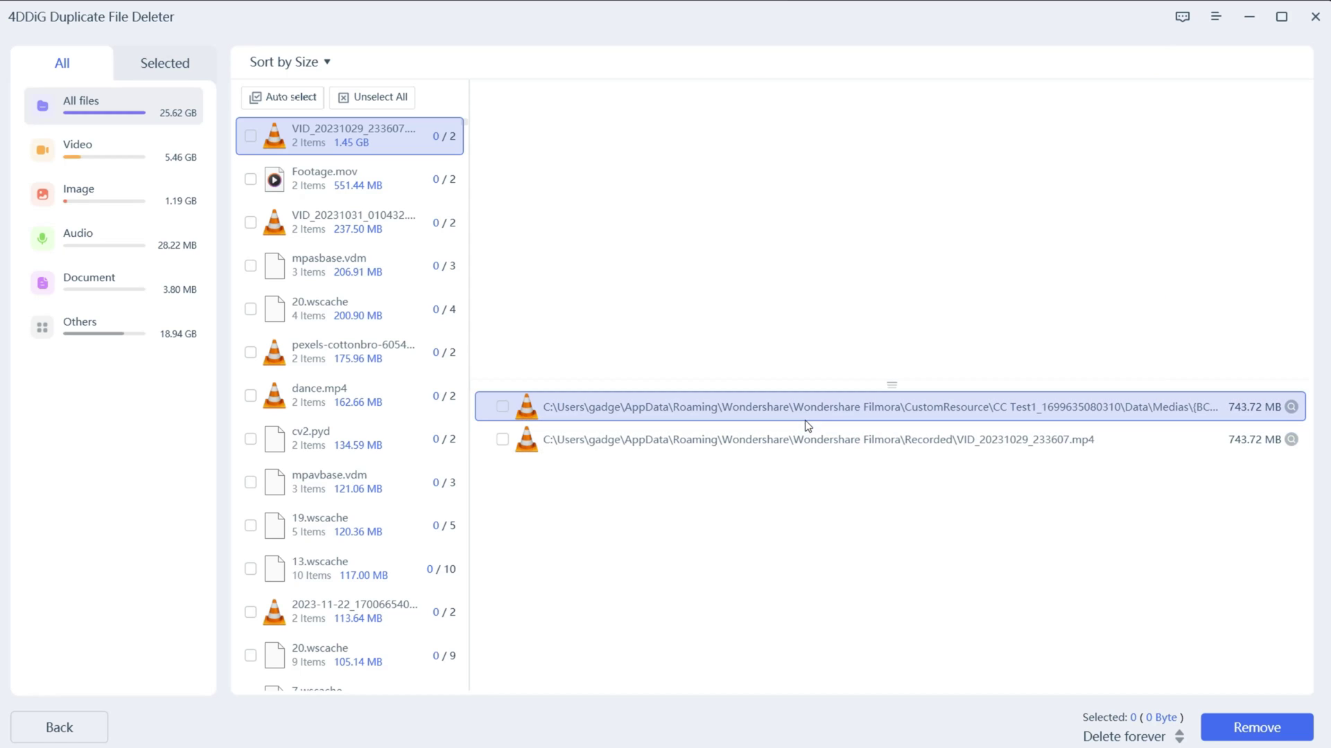
{"action": "left_click", "coordinate": [805, 439]}
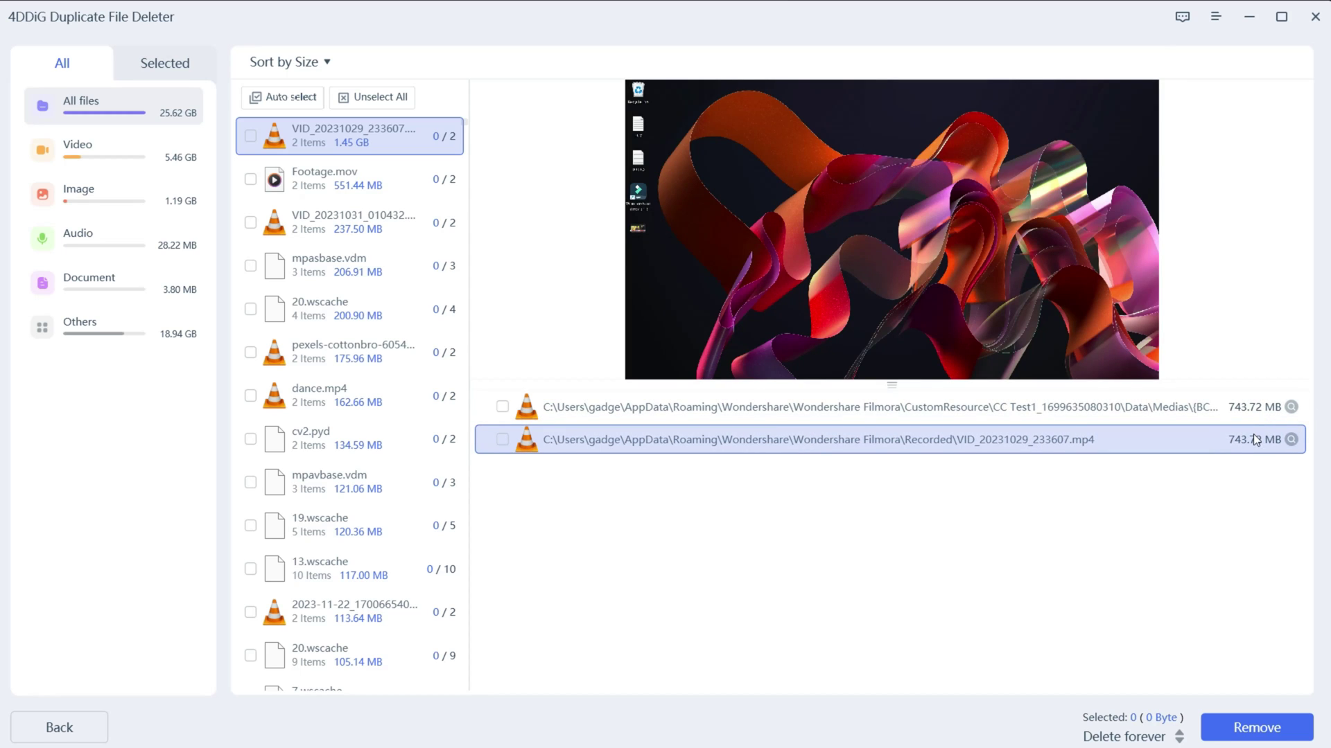
{"action": "left_click", "coordinate": [1218, 408]}
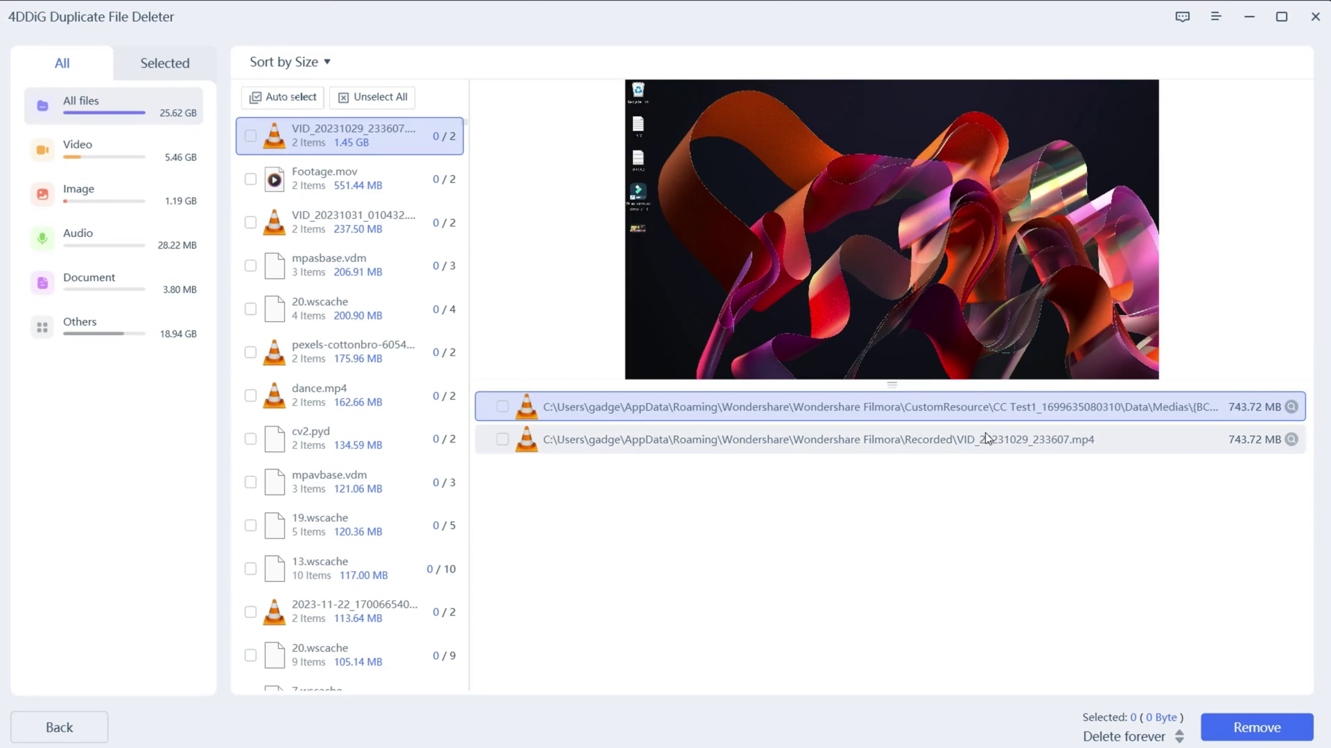
Mark the CustomResource video copy and delete it forever, cutting duplicates to 24.17 GB
{"action": "left_click", "coordinate": [502, 408]}
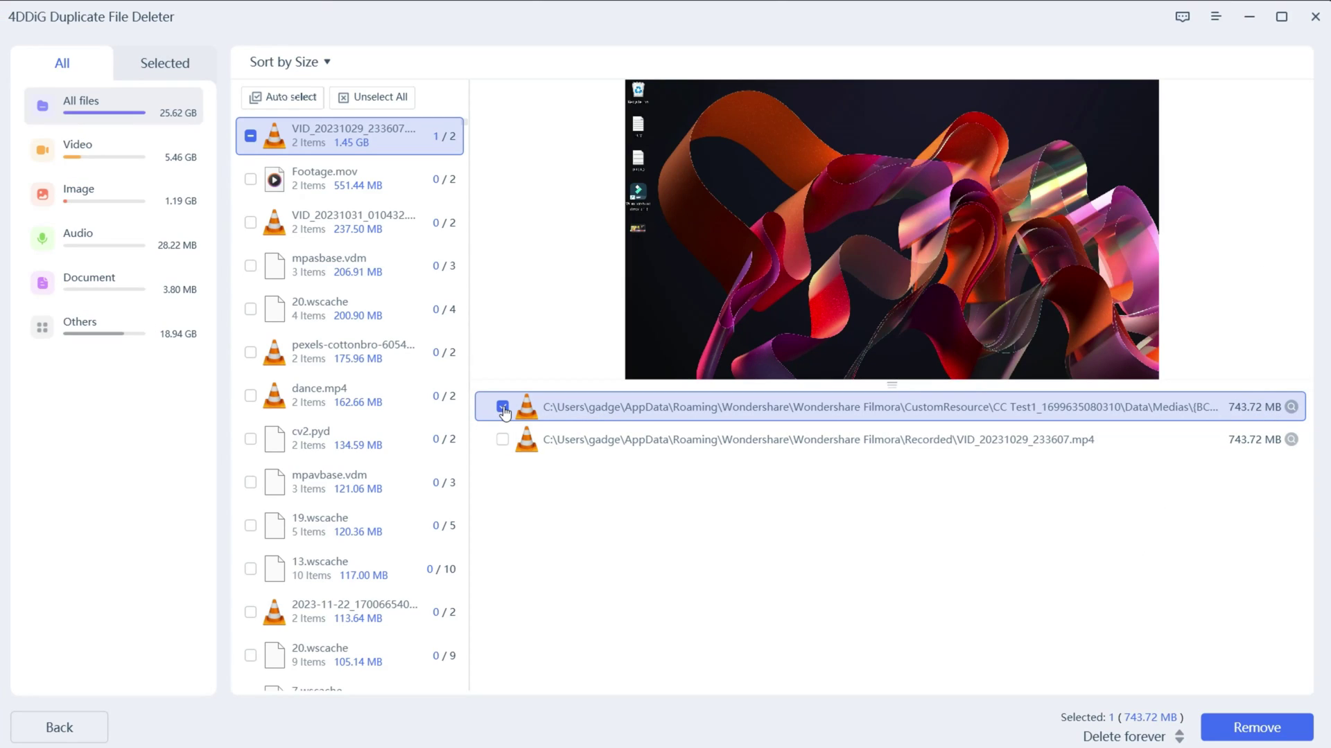
{"action": "left_click", "coordinate": [1158, 737]}
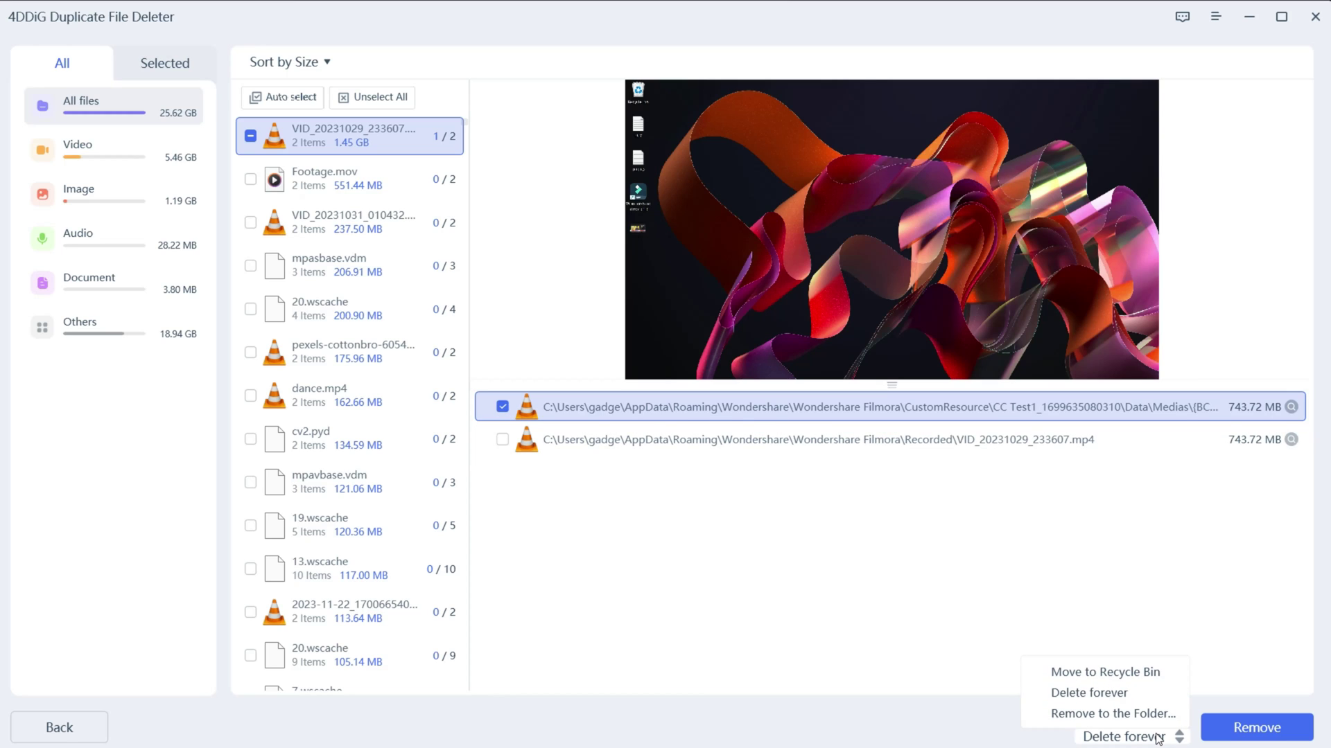
{"action": "left_click", "coordinate": [1157, 737]}
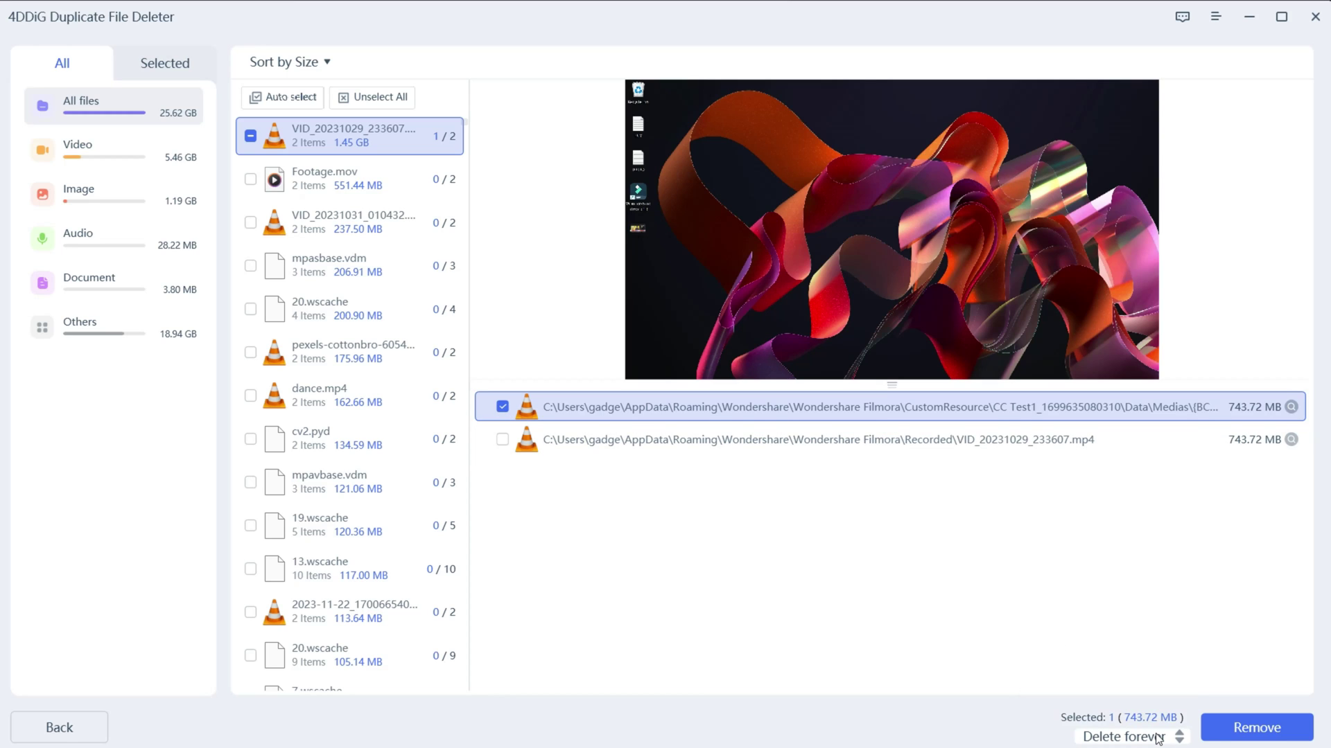
{"action": "left_click", "coordinate": [1245, 733]}
{"action": "left_click", "coordinate": [698, 447]}
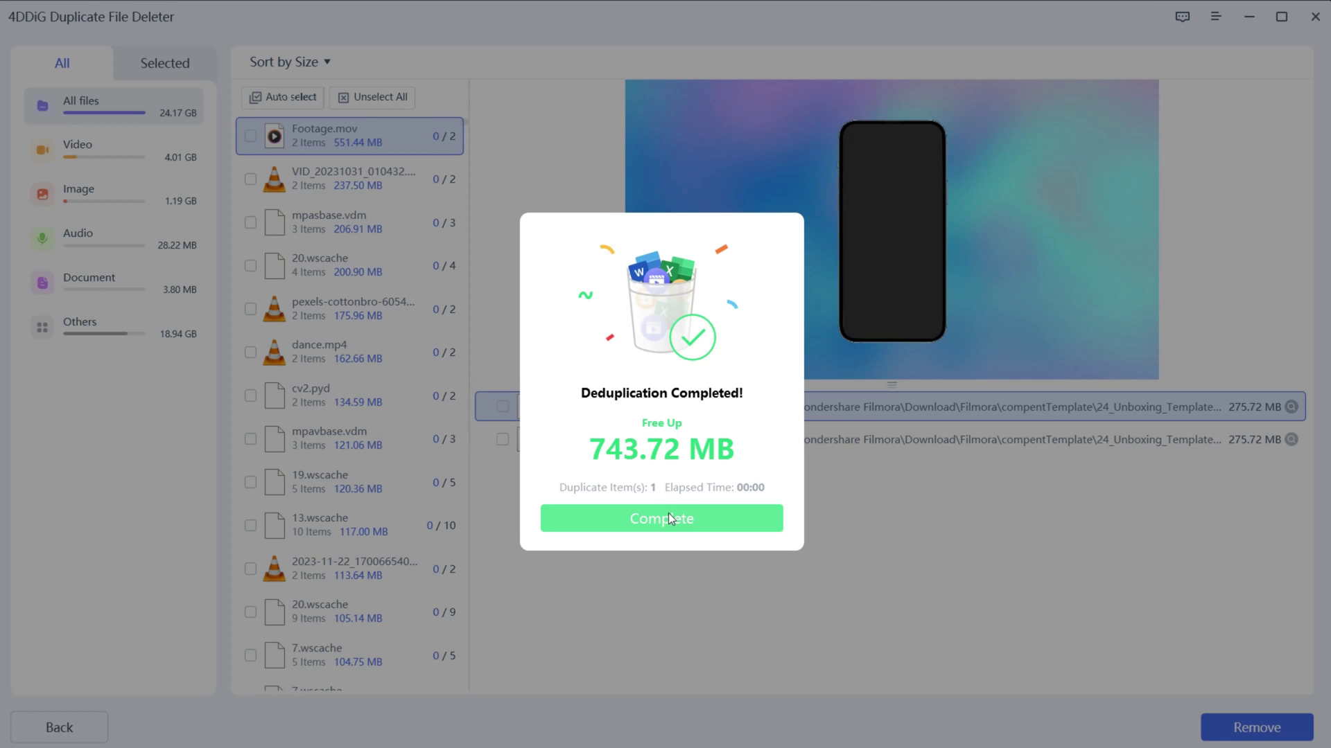
{"action": "left_click", "coordinate": [668, 513]}
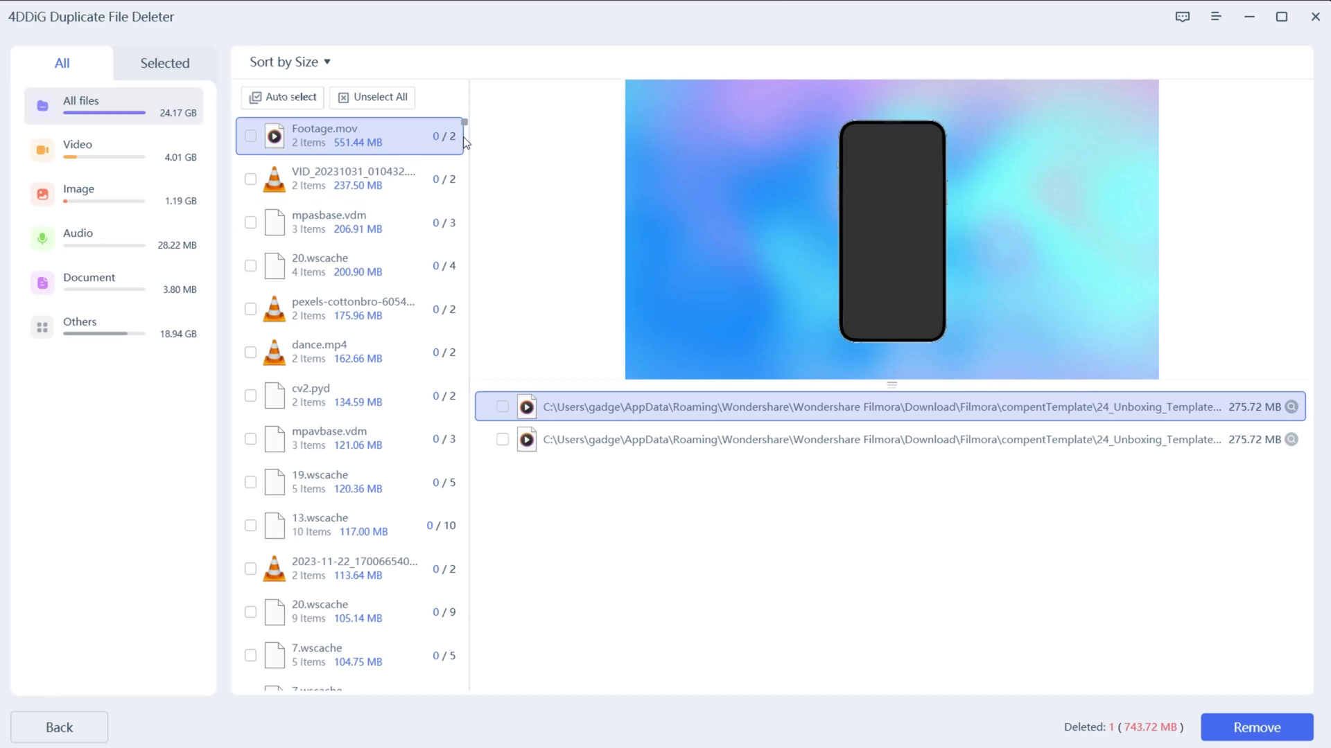
View the four-copy and nine-copy 20.wscache duplicate groups
{"action": "left_click", "coordinate": [362, 266]}
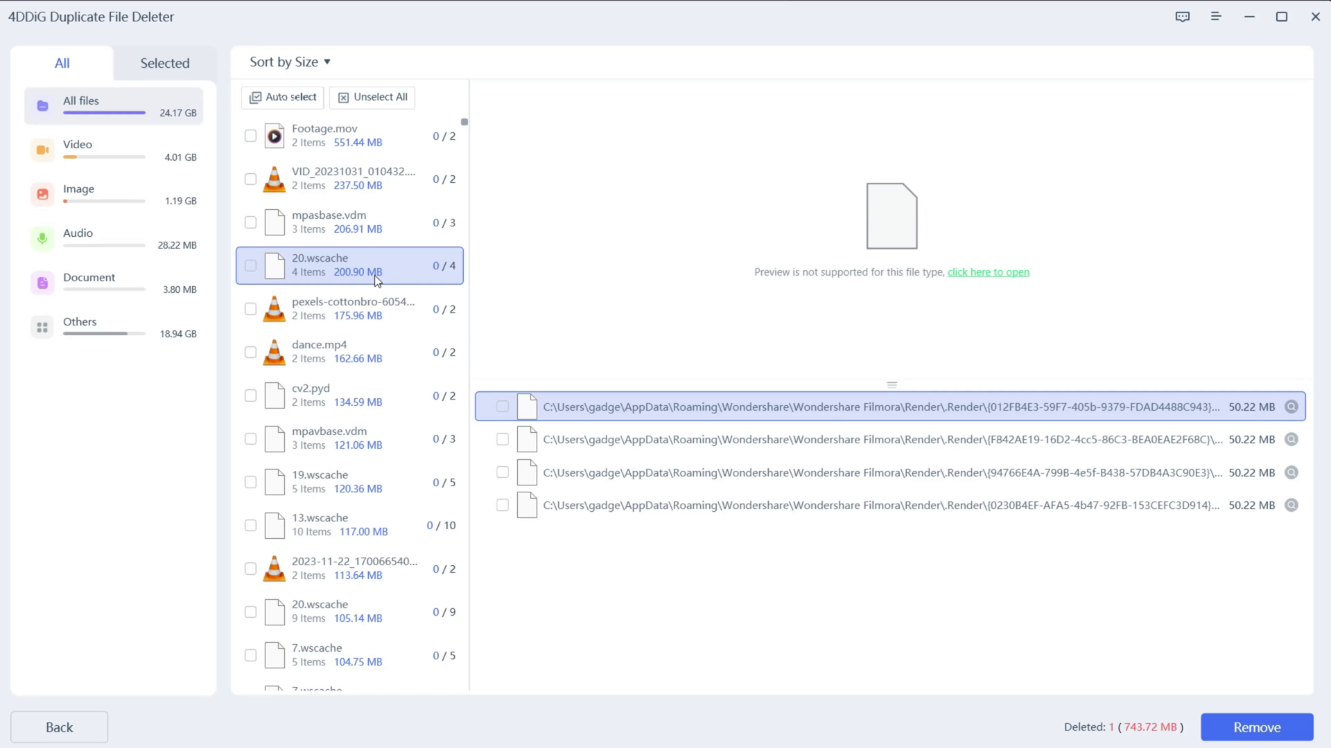
{"action": "scroll", "coordinate": [374, 276], "scroll_direction": "down", "scroll_amount": 3}
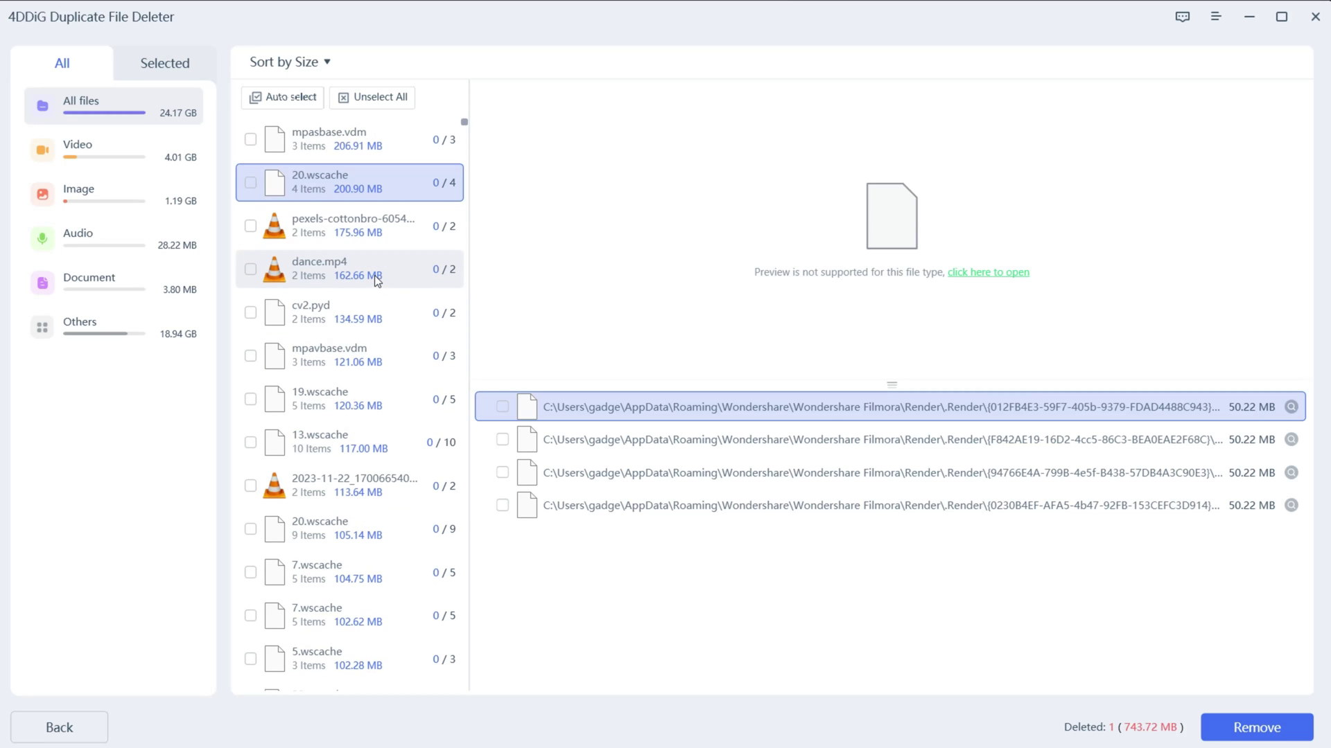
{"action": "left_click", "coordinate": [361, 481]}
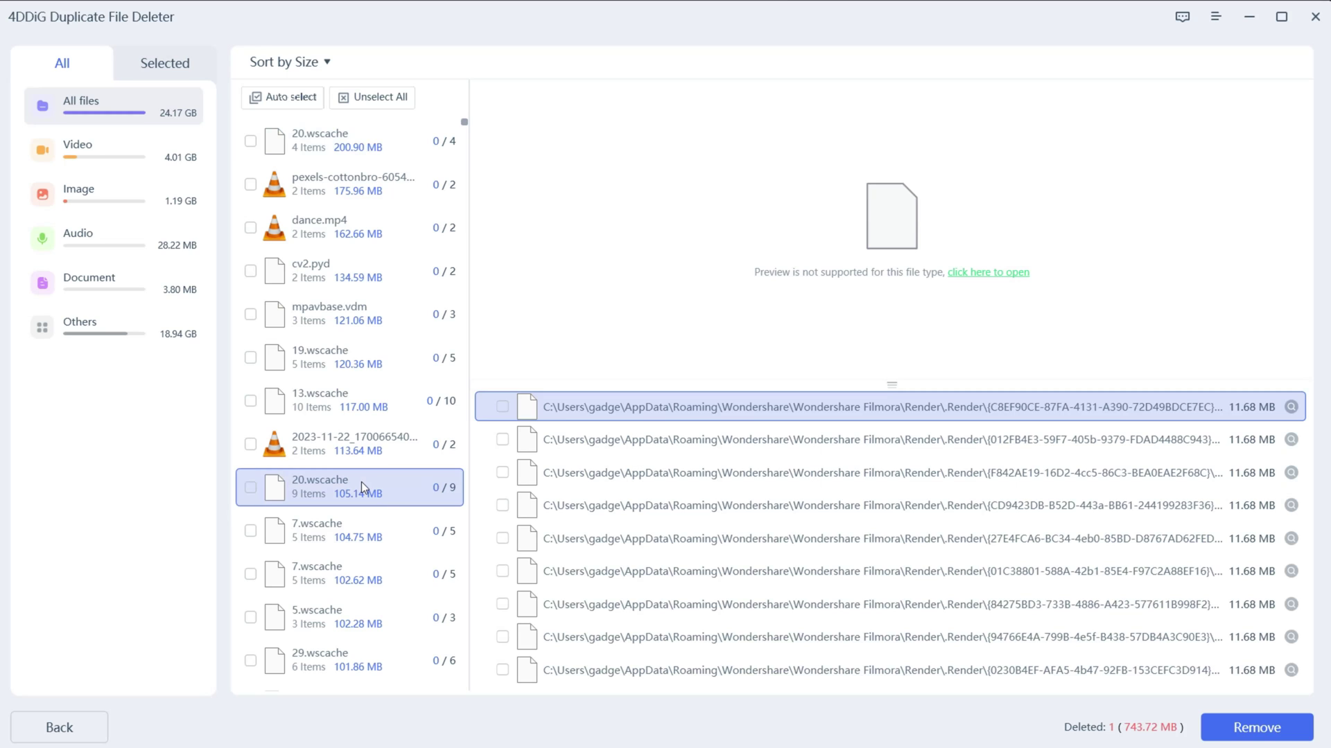
Filter duplicates by Video, Image and Audio, ending on the 4.01 GB Video list
{"action": "left_click", "coordinate": [116, 144]}
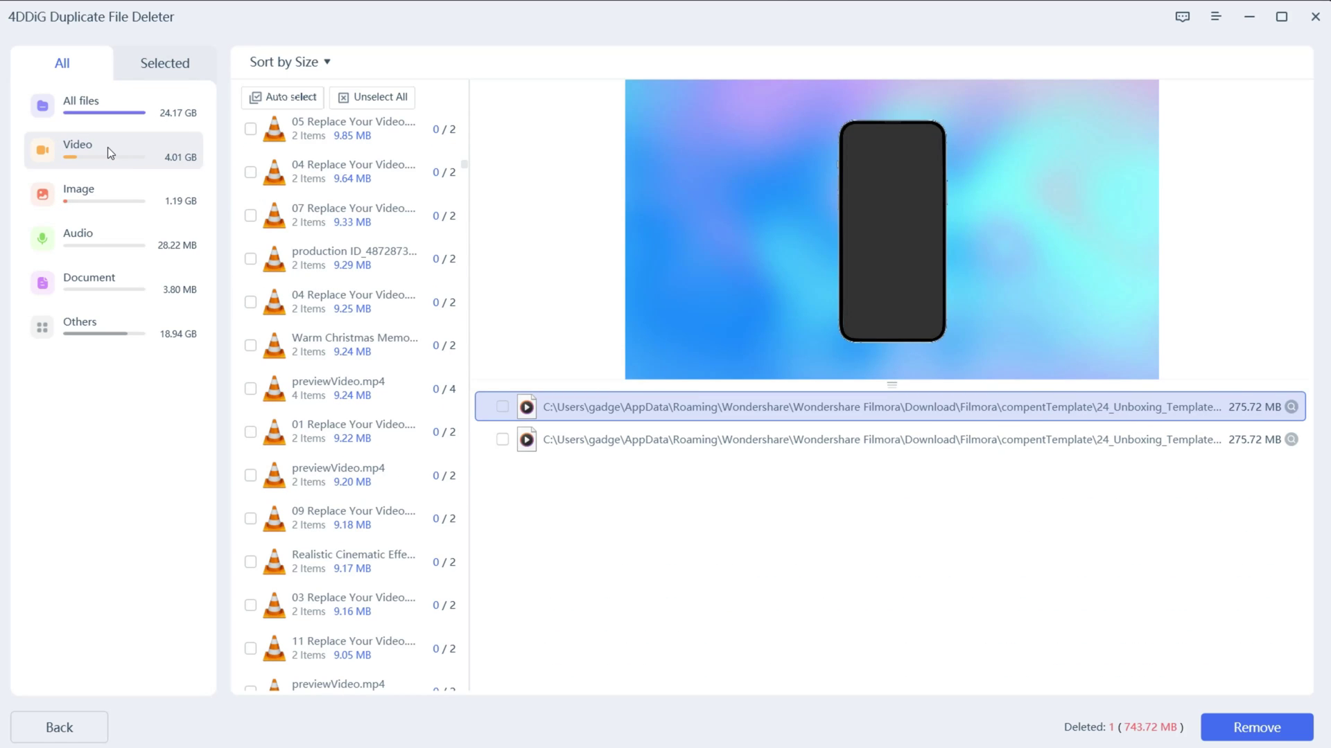
{"action": "left_click", "coordinate": [106, 194]}
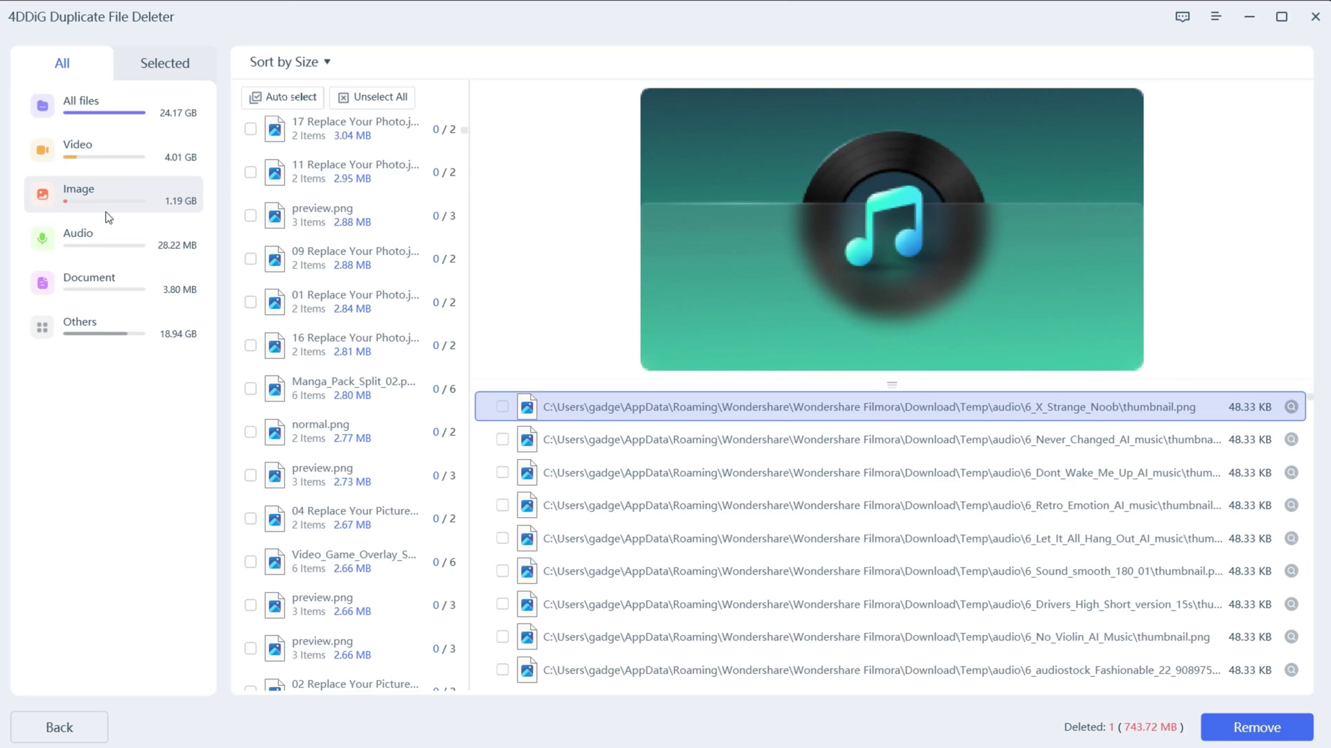
{"action": "left_click", "coordinate": [106, 232]}
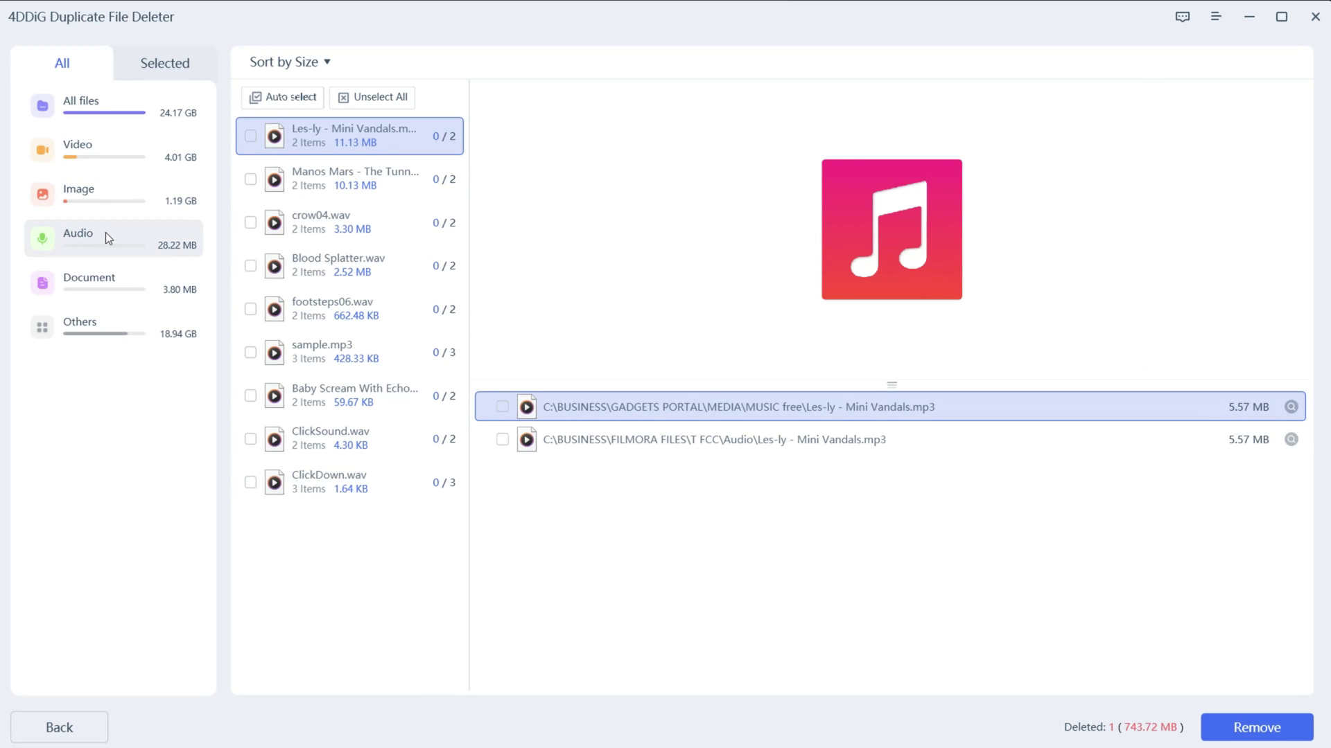
{"action": "left_click", "coordinate": [116, 144]}
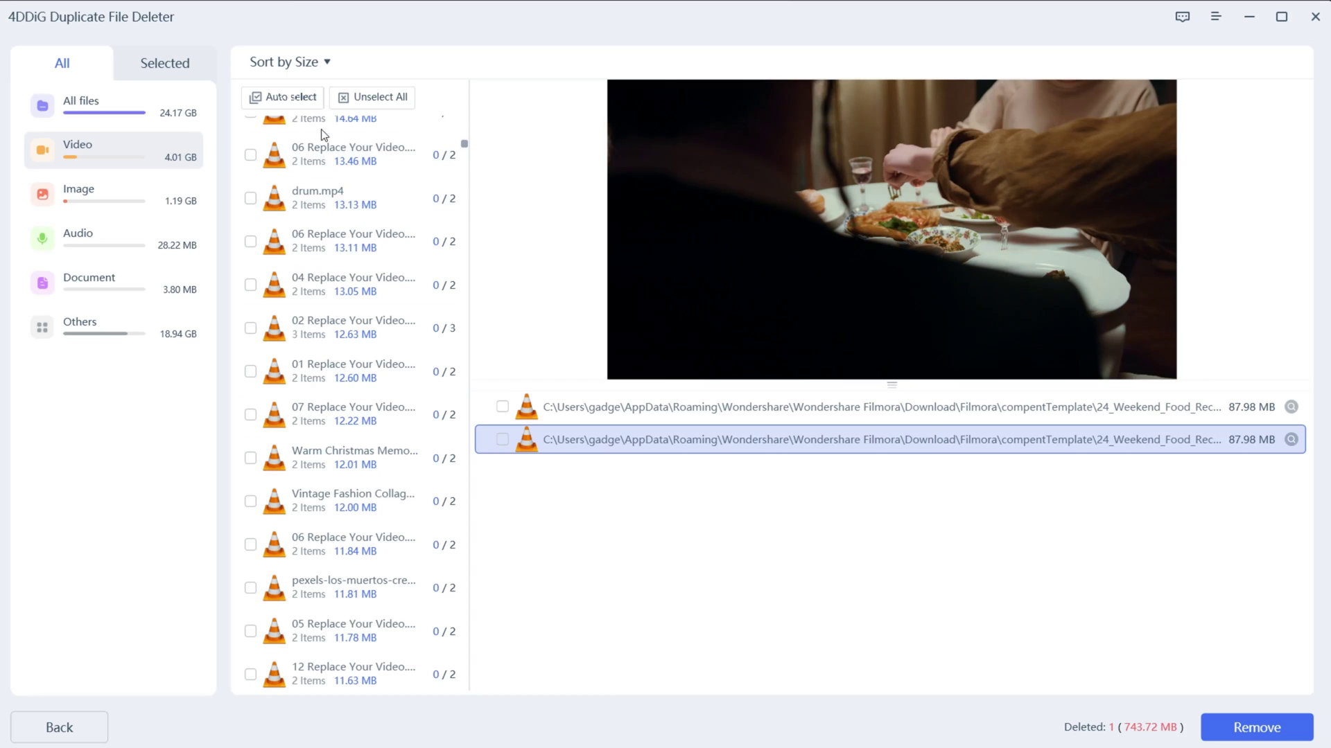
Auto-select one copy in every group and keep the groups sorted by size
{"action": "left_click", "coordinate": [293, 99]}
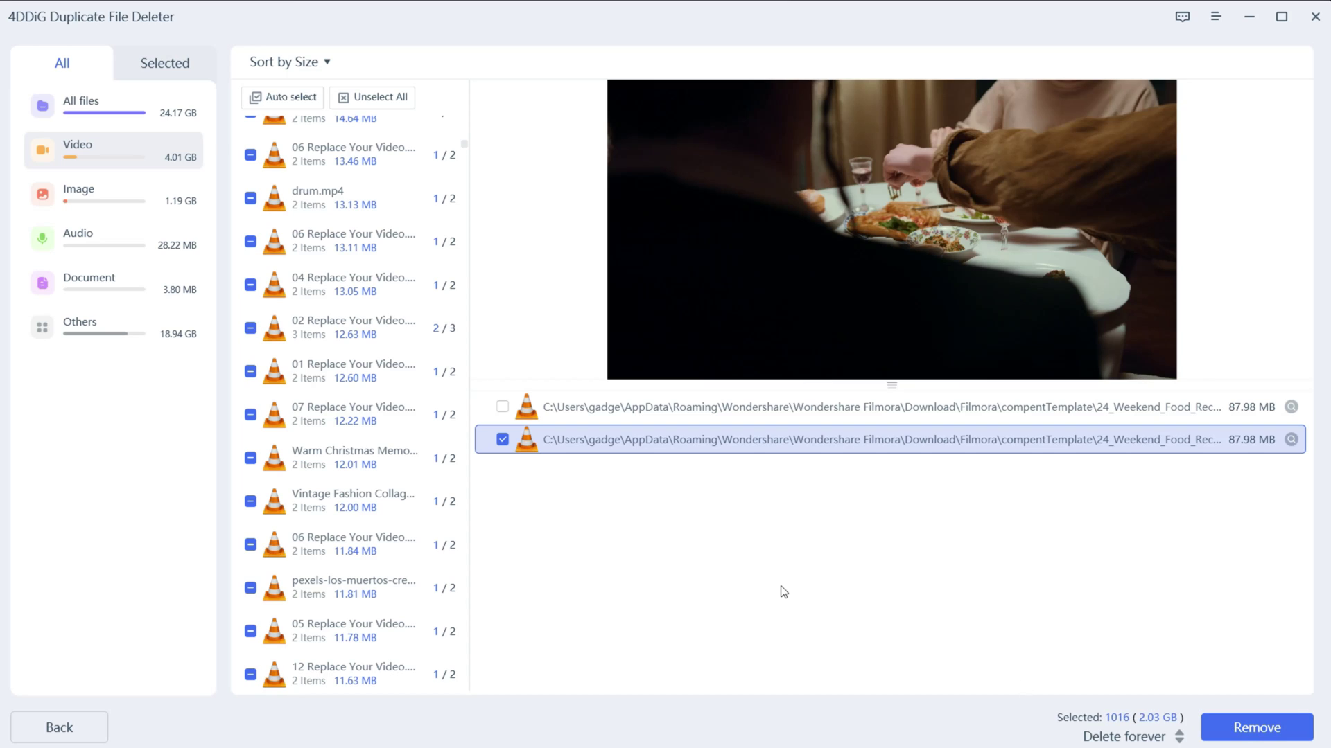
{"action": "left_click", "coordinate": [289, 61]}
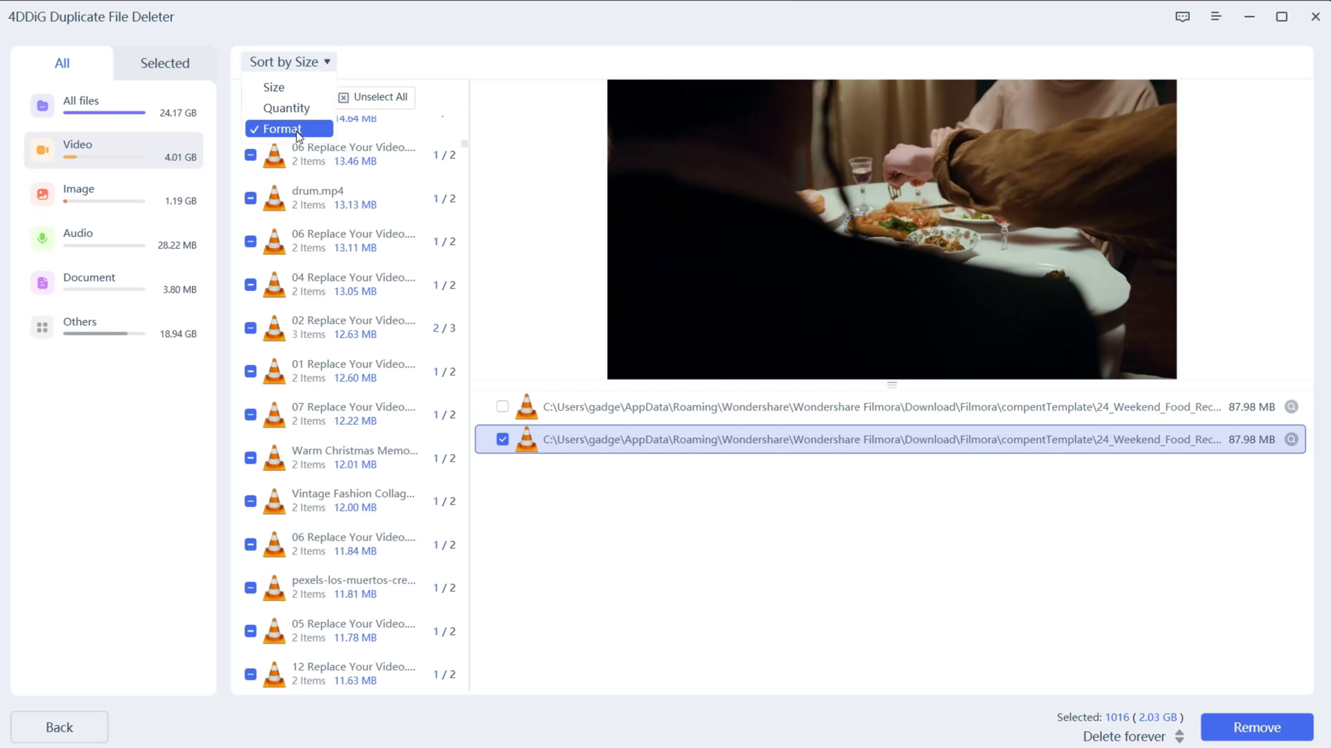
{"action": "left_click", "coordinate": [303, 92]}
{"action": "scroll", "coordinate": [410, 213], "scroll_direction": "up", "scroll_amount": 2}
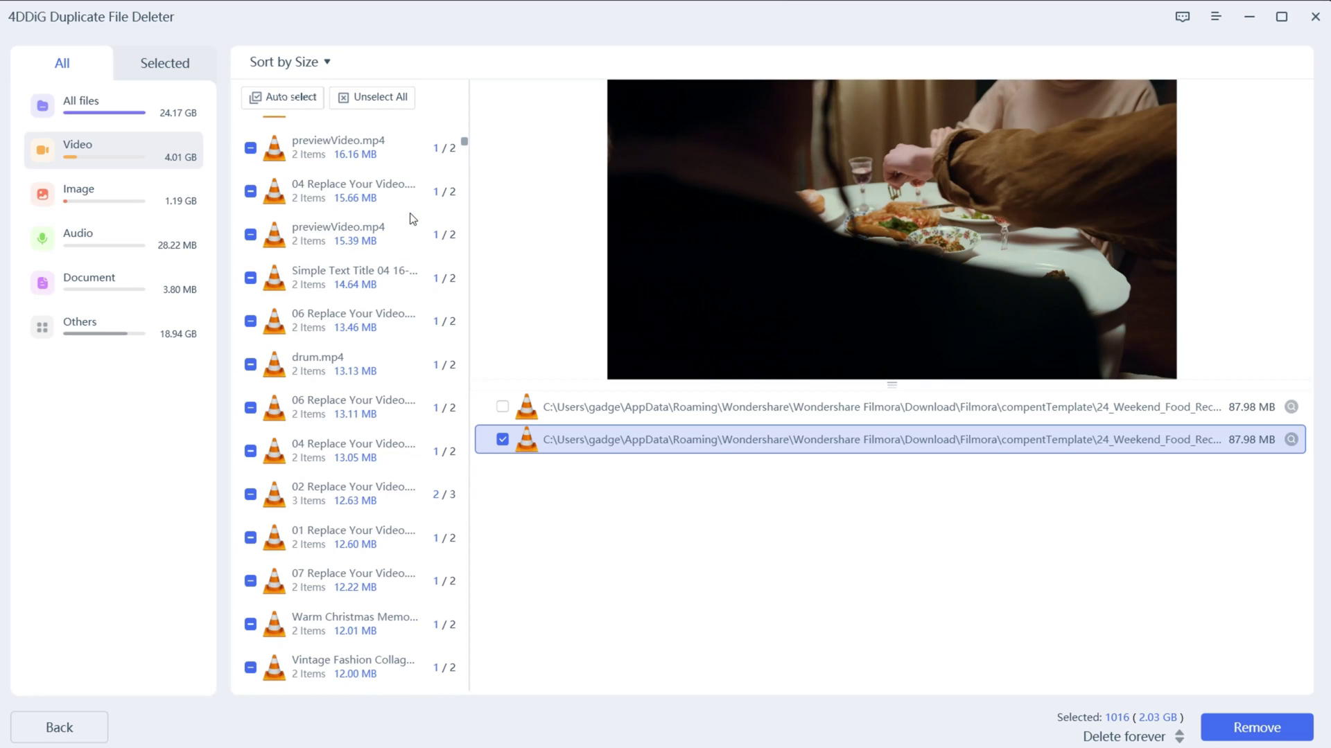
Review the Selected duplicates, return to All, and show the Delete forever removal options
{"action": "left_click", "coordinate": [166, 66]}
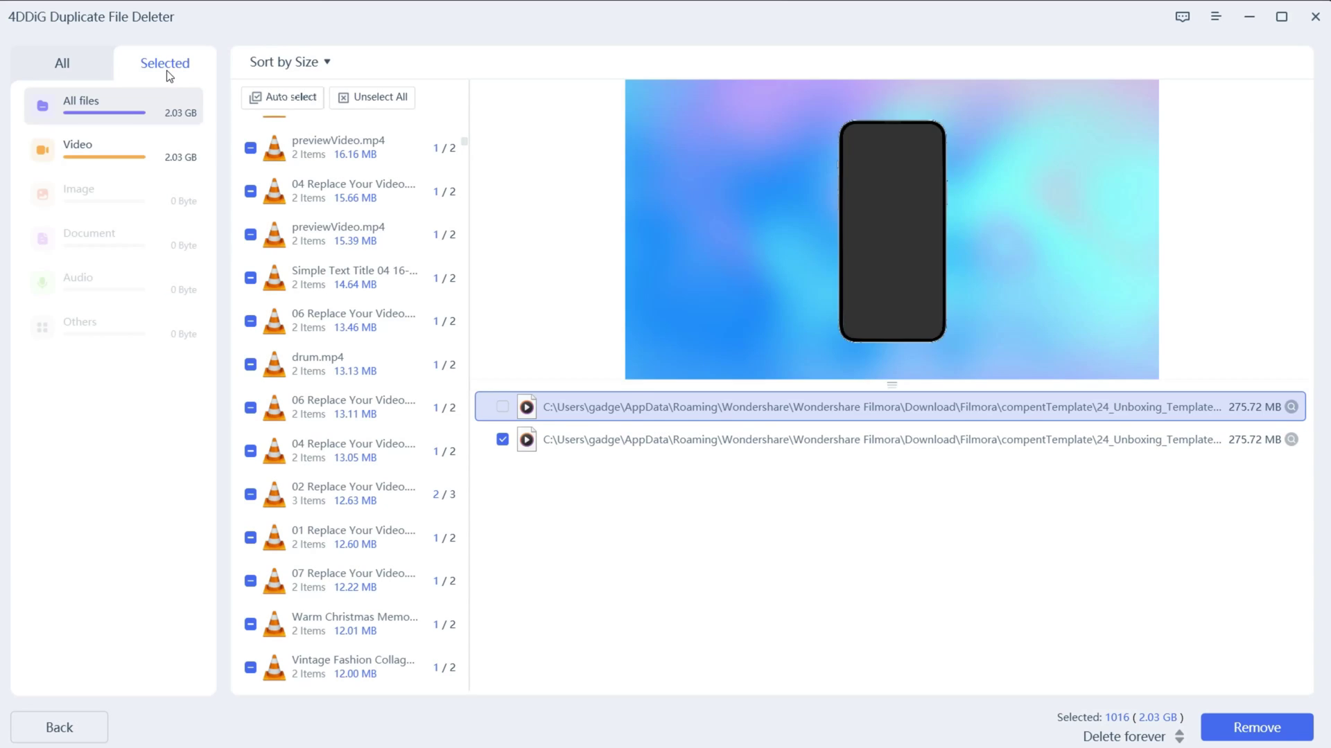
{"action": "left_click", "coordinate": [68, 70]}
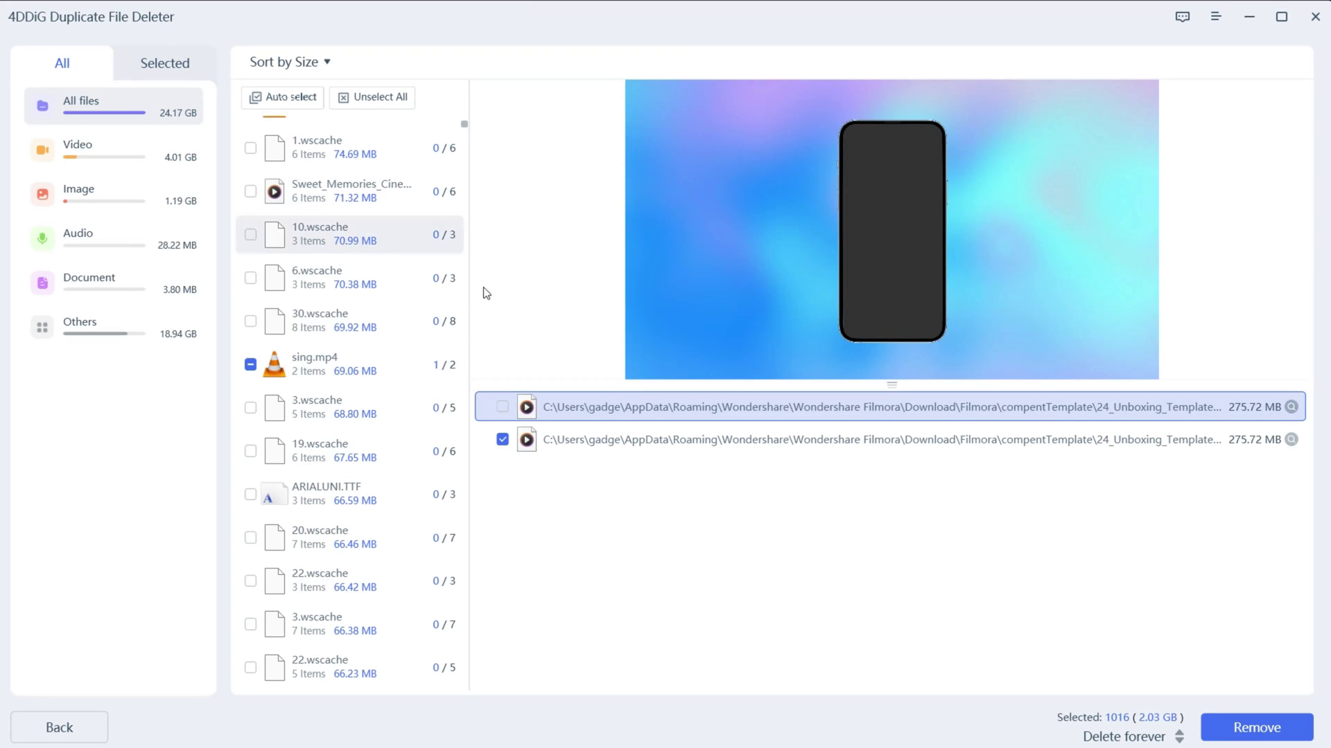
{"action": "left_click", "coordinate": [1170, 736]}
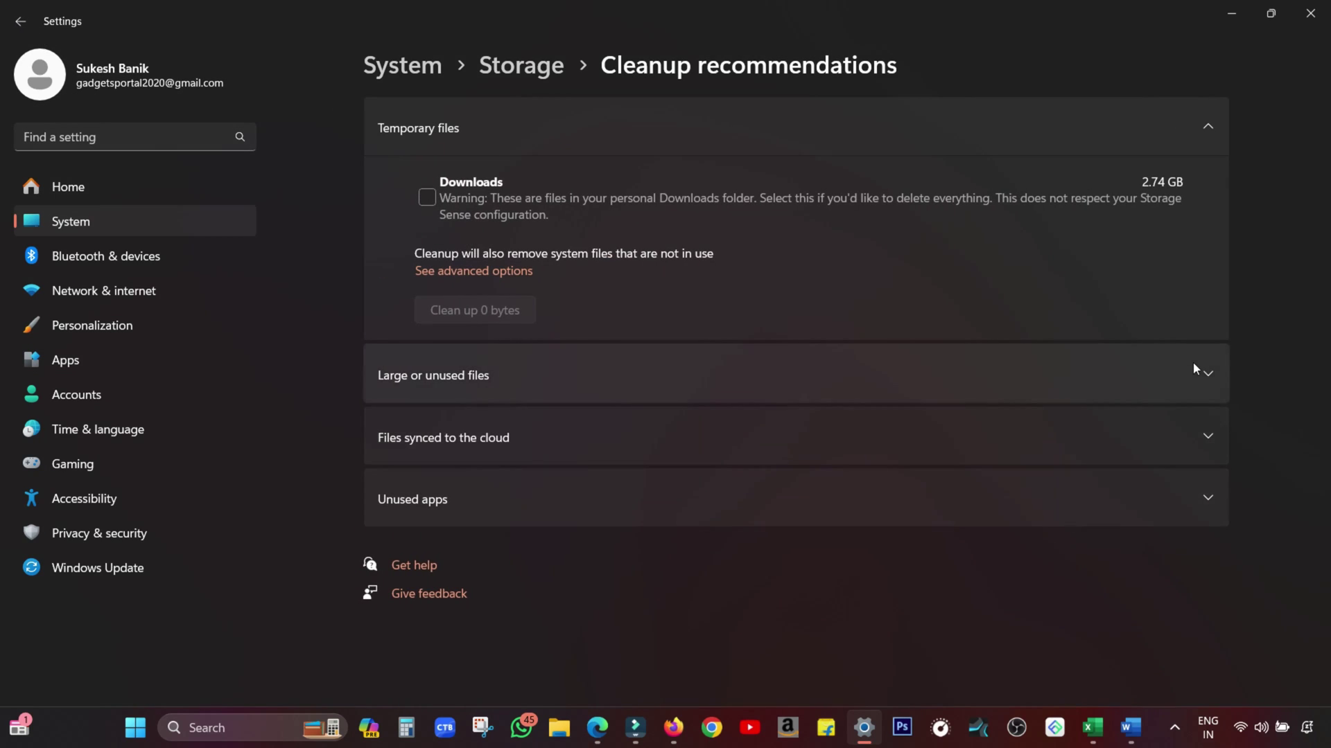
Review Large or unused files and Unused apps, tick Downloads (2.74 GB), then return to Storage
{"action": "left_click", "coordinate": [1194, 369]}
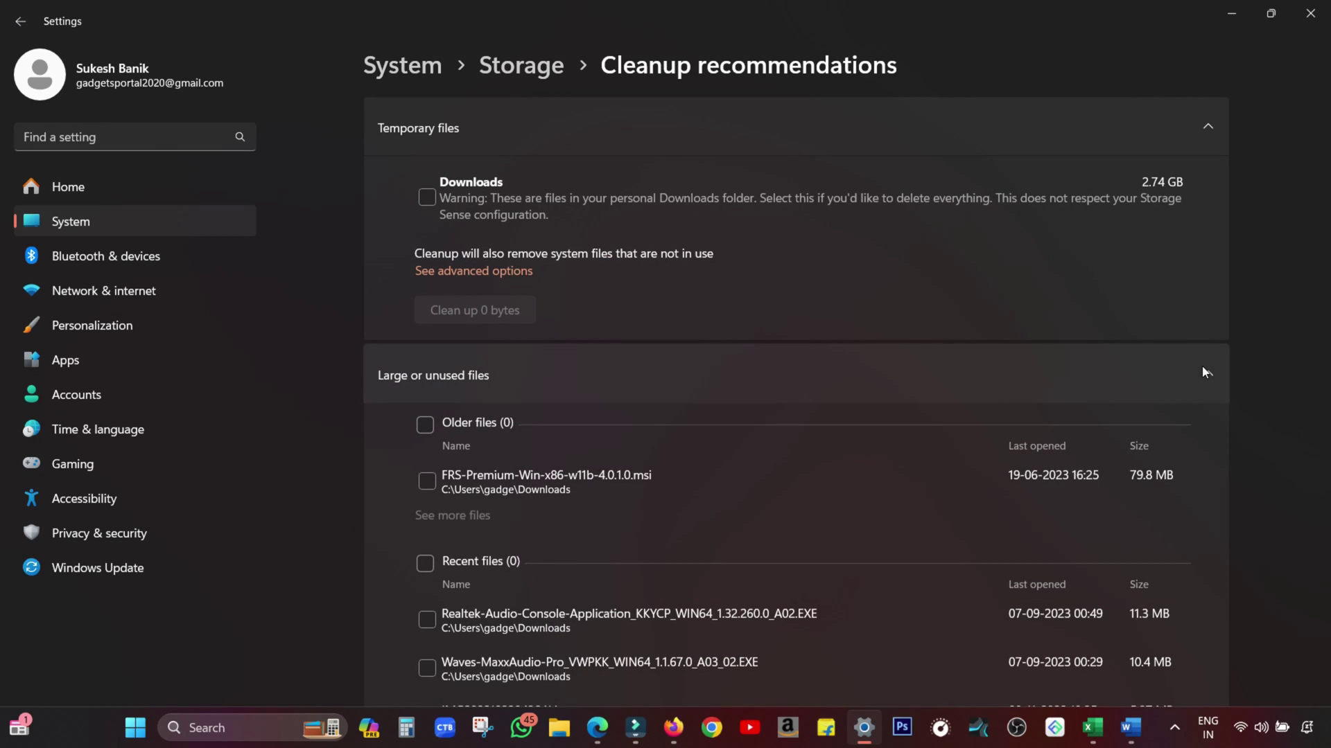
{"action": "scroll", "coordinate": [1238, 493], "scroll_direction": "down", "scroll_amount": 3}
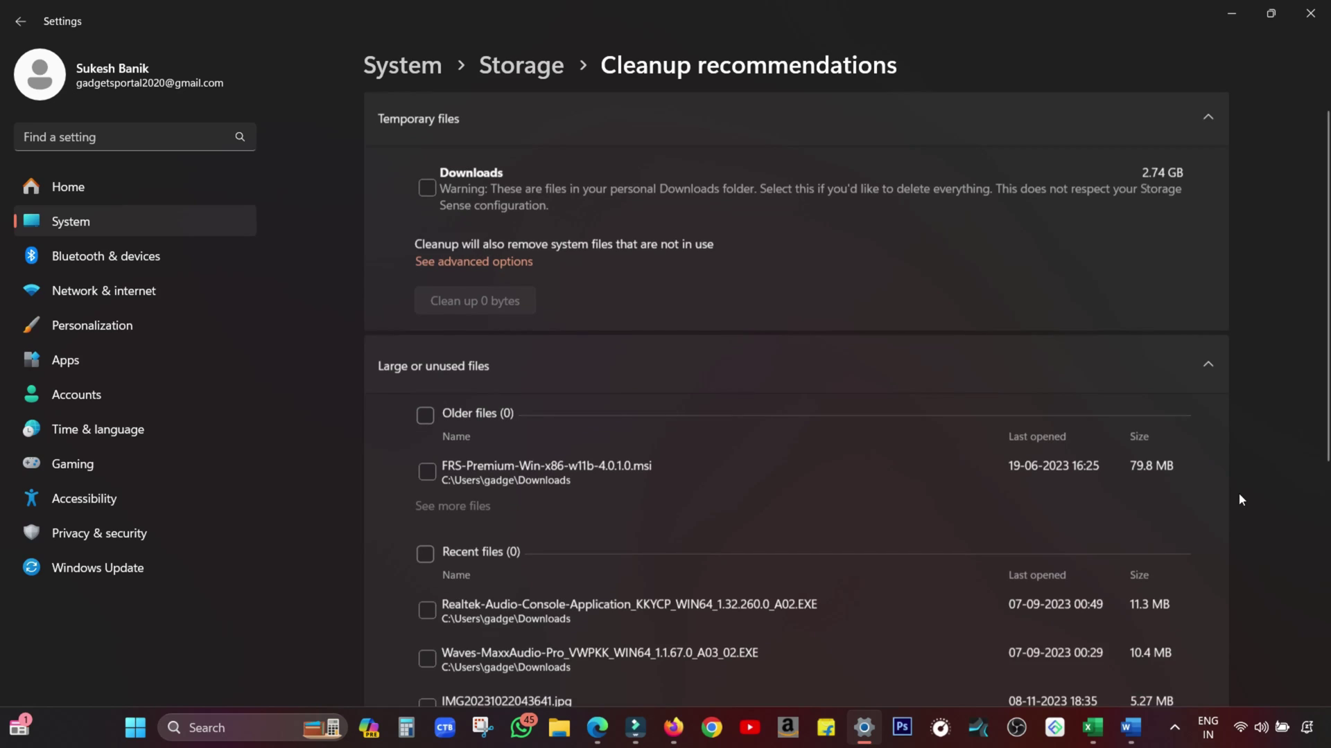
{"action": "scroll", "coordinate": [1238, 493], "scroll_direction": "down", "scroll_amount": 5}
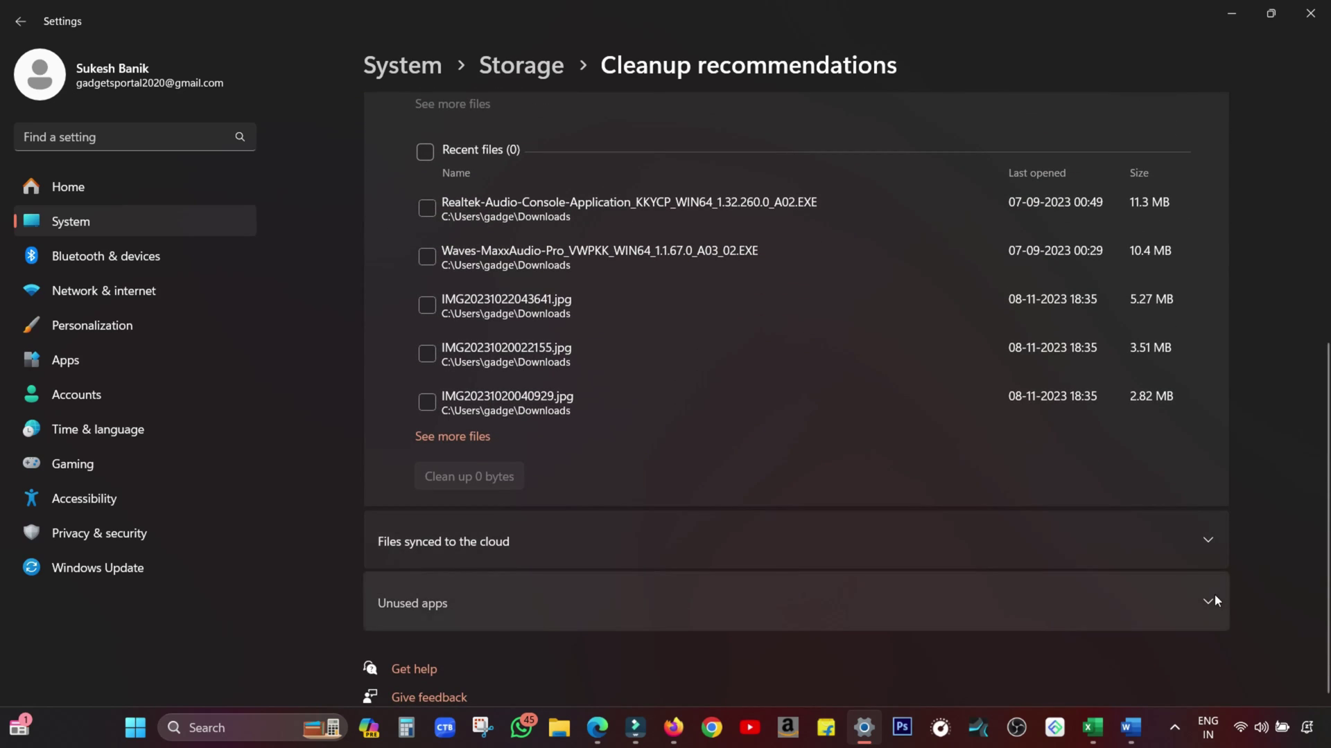
{"action": "left_click", "coordinate": [1214, 600]}
{"action": "scroll", "coordinate": [1215, 600], "scroll_direction": "up", "scroll_amount": 5}
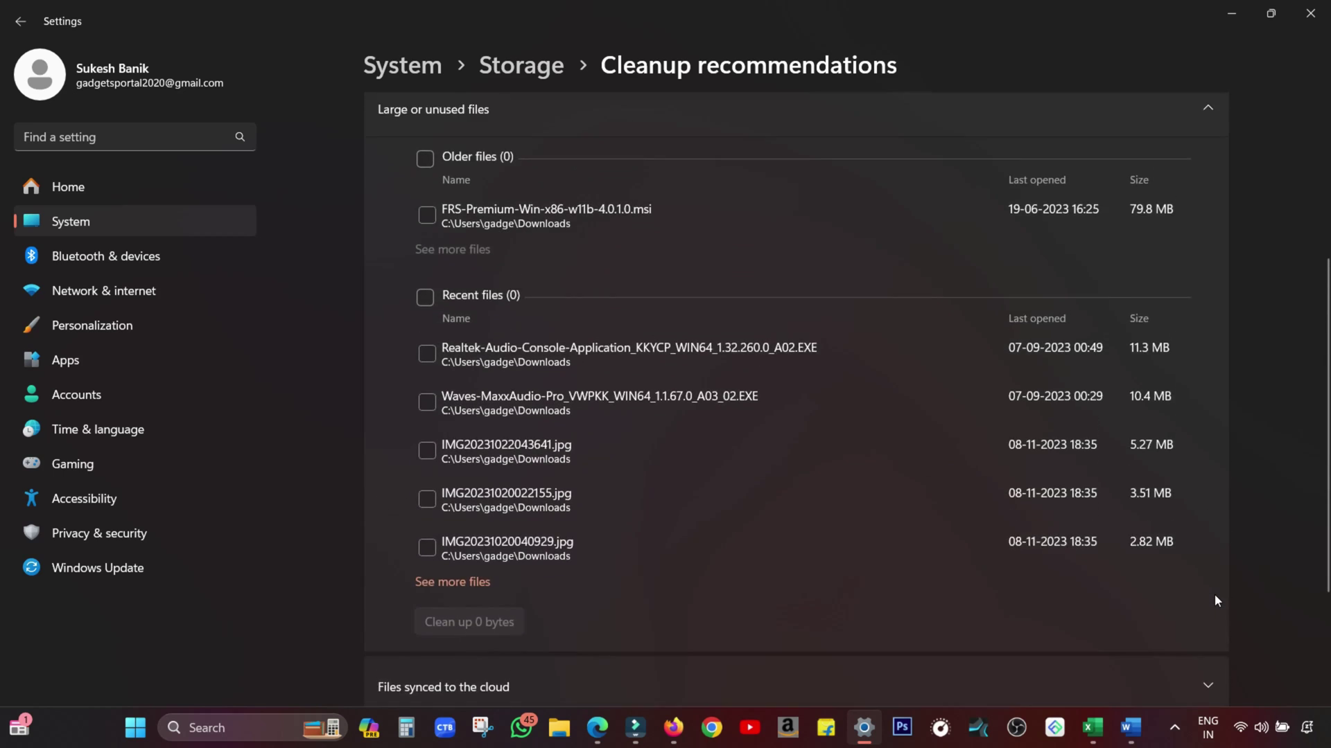
{"action": "scroll", "coordinate": [1214, 600], "scroll_direction": "up", "scroll_amount": 1}
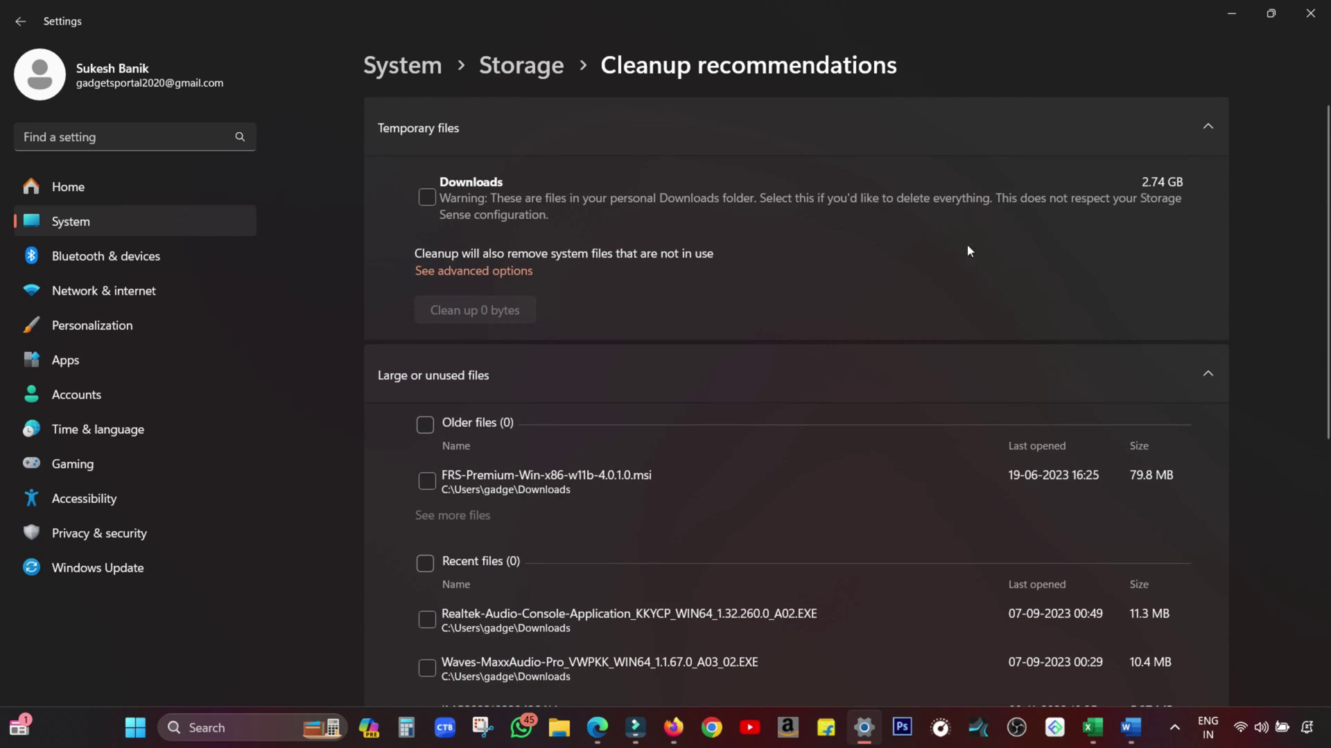
{"action": "left_click", "coordinate": [505, 194]}
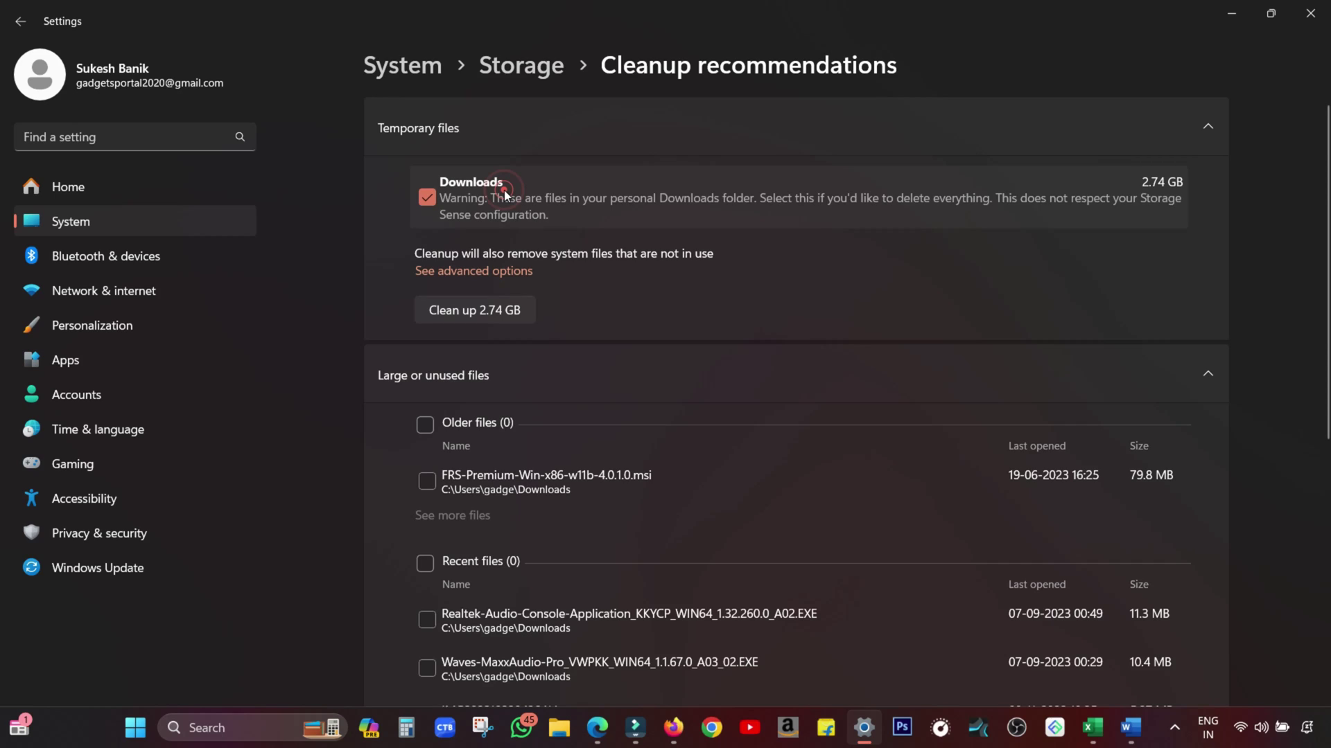
{"action": "left_click", "coordinate": [537, 69]}
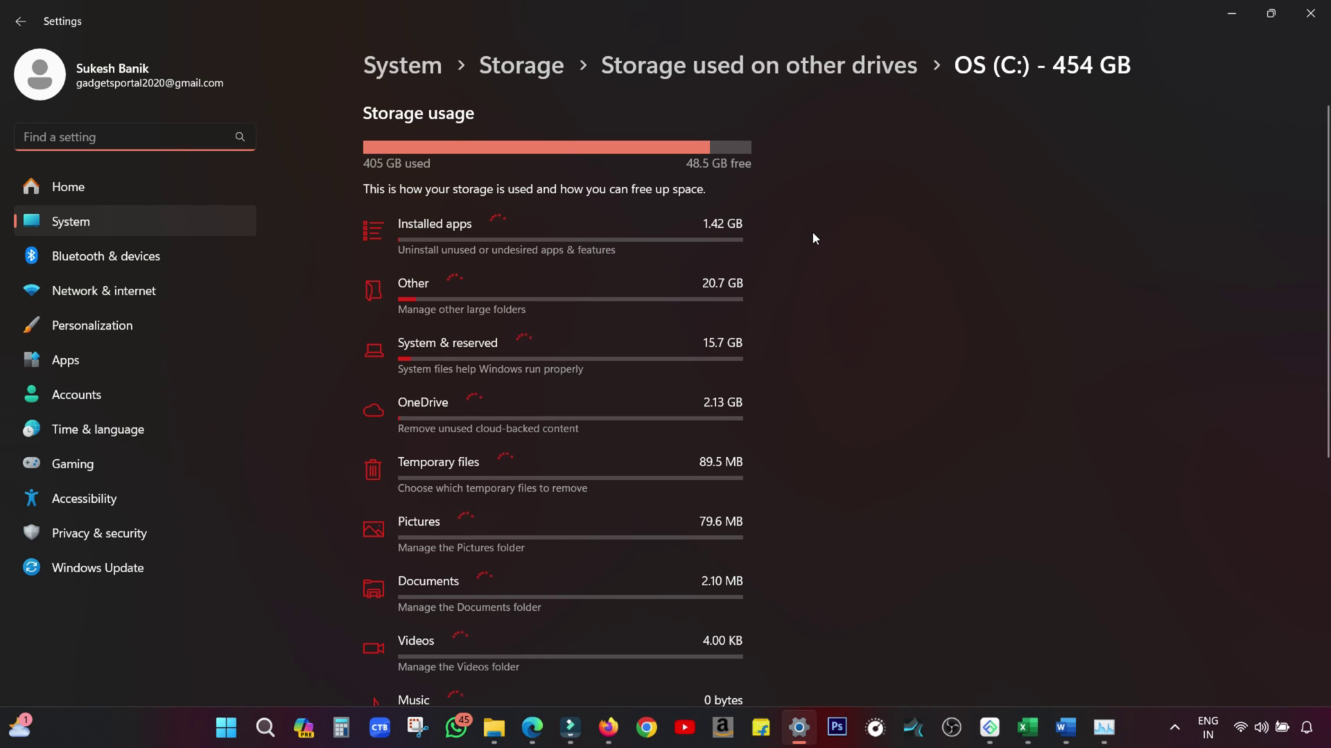
Open Optimize from the C: drive's Tools, then view Storage and its Other category (63.3 GB)
{"action": "left_click", "coordinate": [537, 214]}
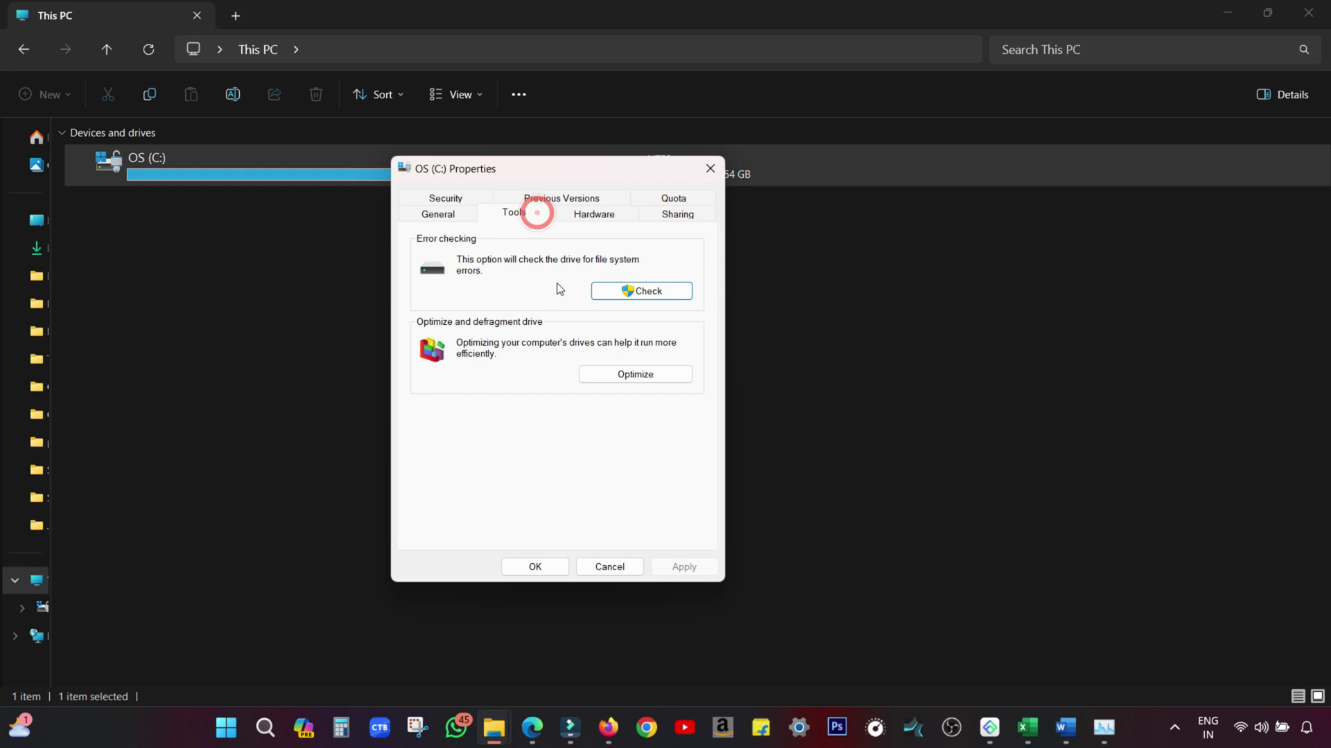
{"action": "left_click", "coordinate": [635, 376]}
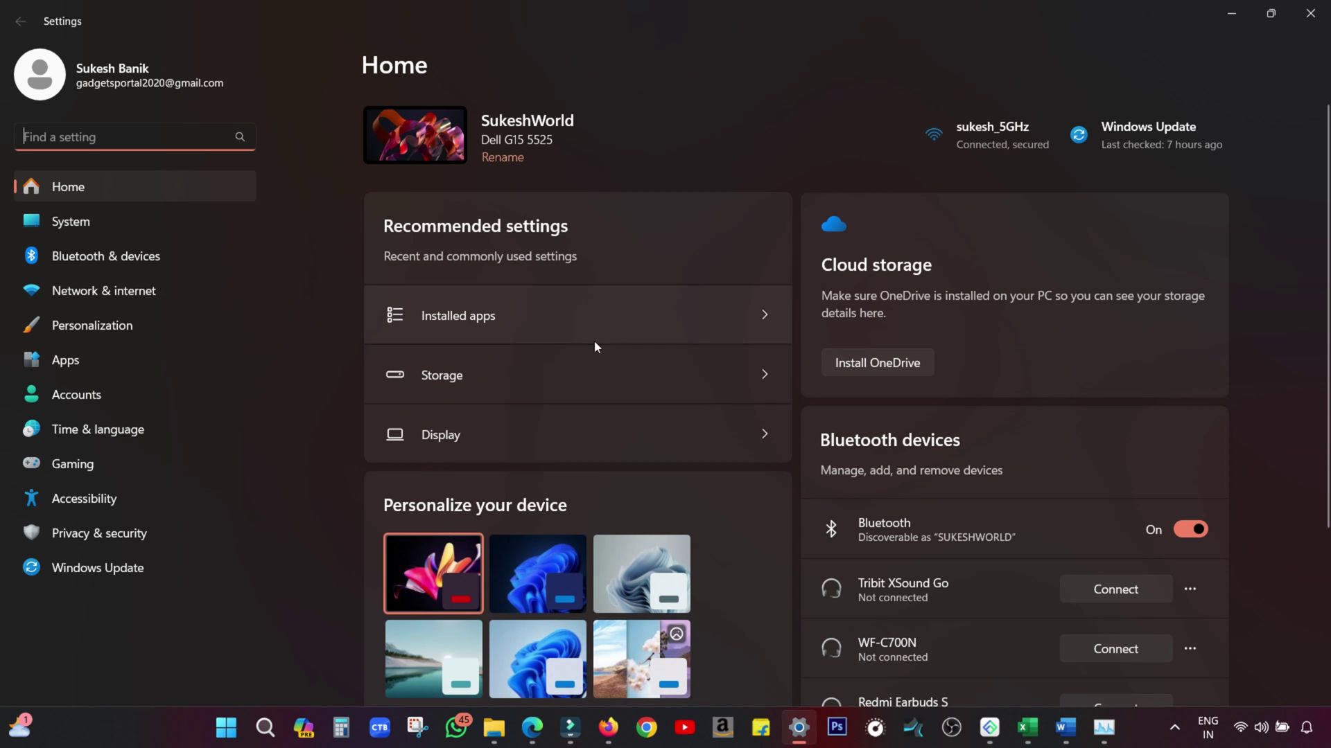
{"action": "left_click", "coordinate": [447, 378]}
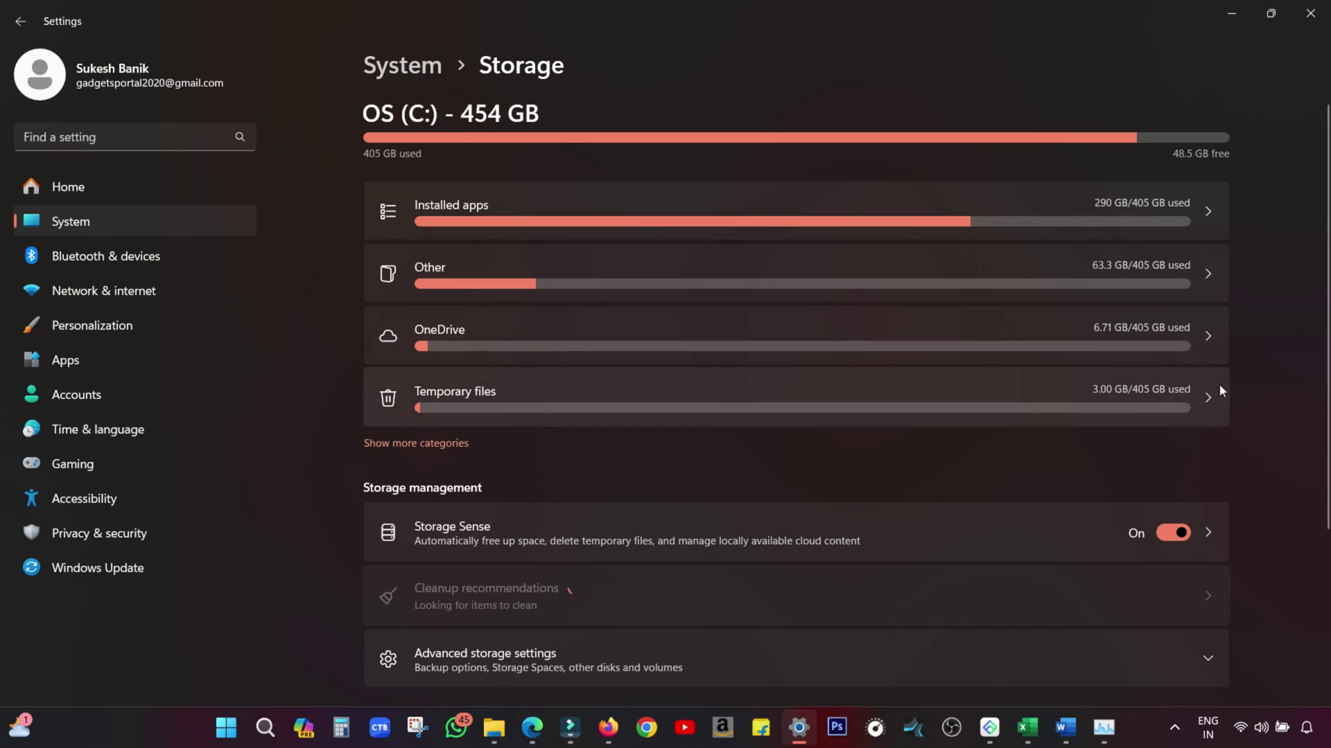
{"action": "left_click", "coordinate": [1154, 281]}
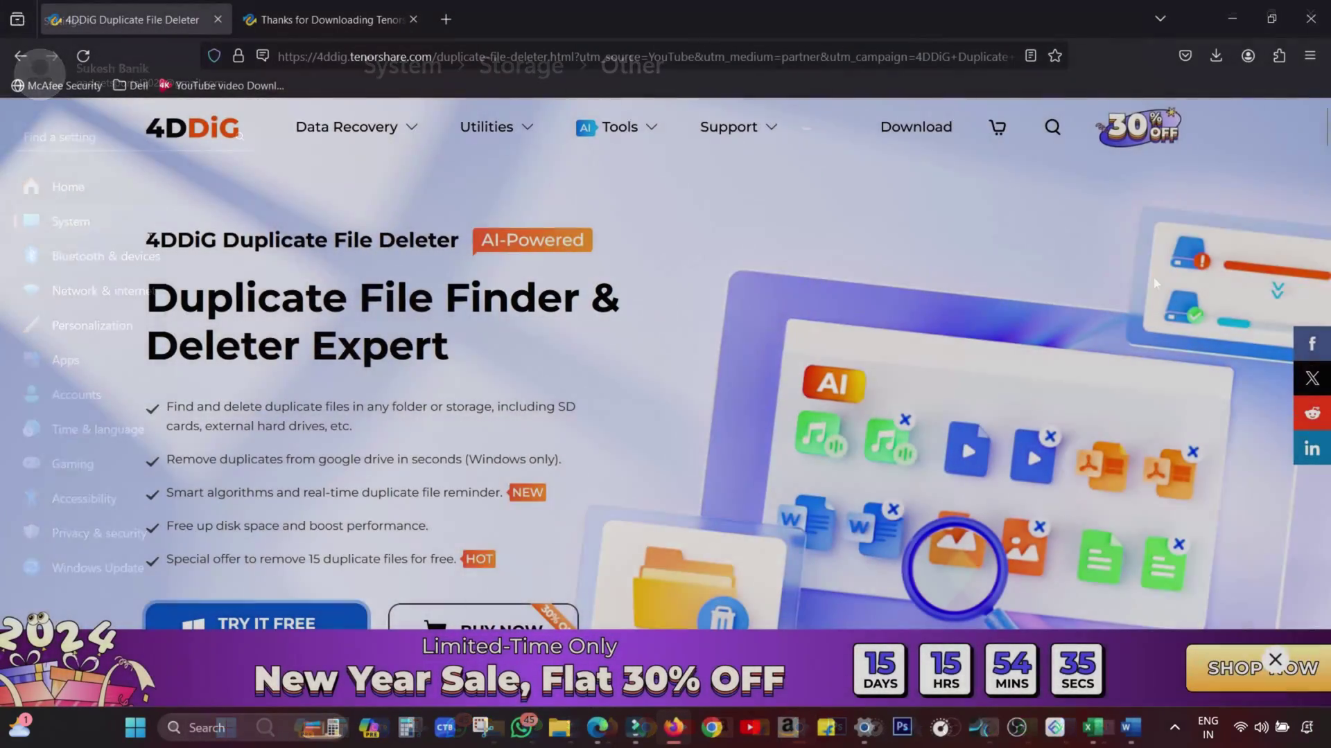
Highlight the product name heading and go to the product's pricing page
{"action": "left_click_drag", "start_coordinate": [146, 240], "coordinate": [459, 249]}
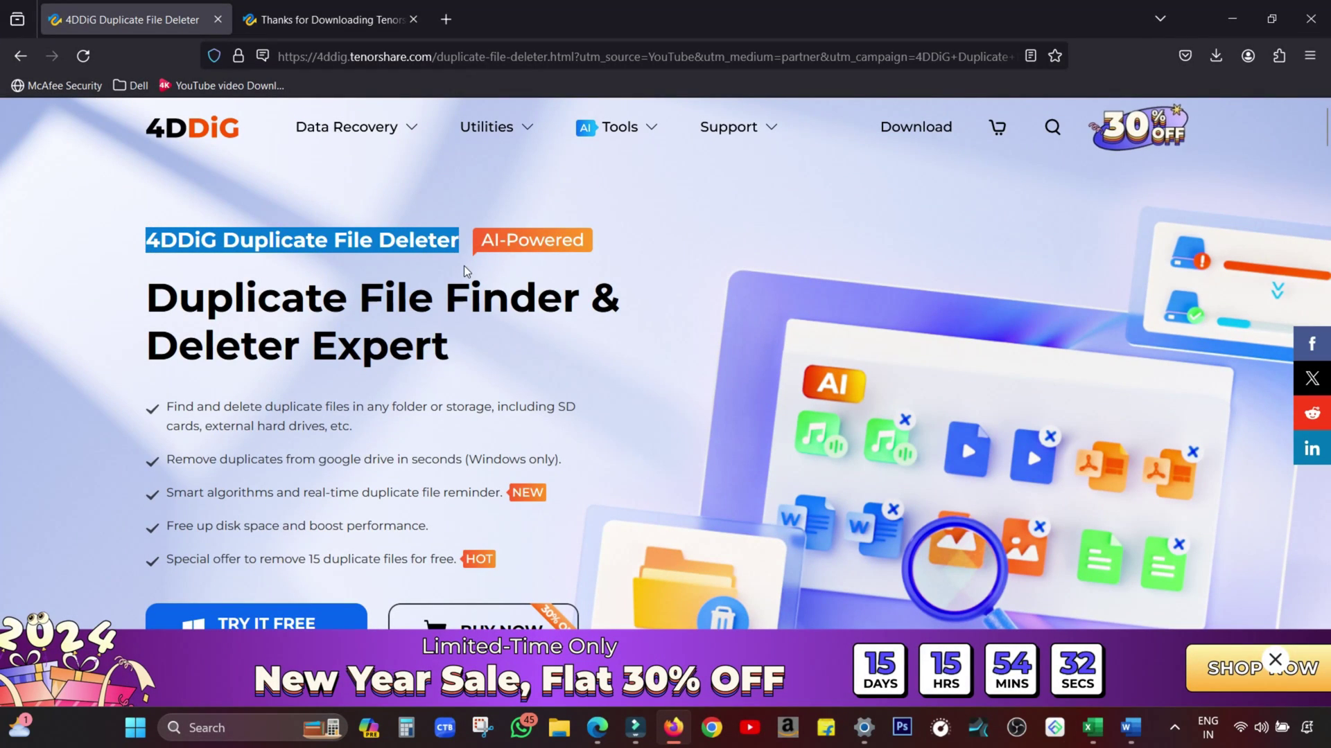
{"action": "left_click", "coordinate": [547, 291]}
{"action": "scroll", "coordinate": [548, 297], "scroll_direction": "down", "scroll_amount": 2}
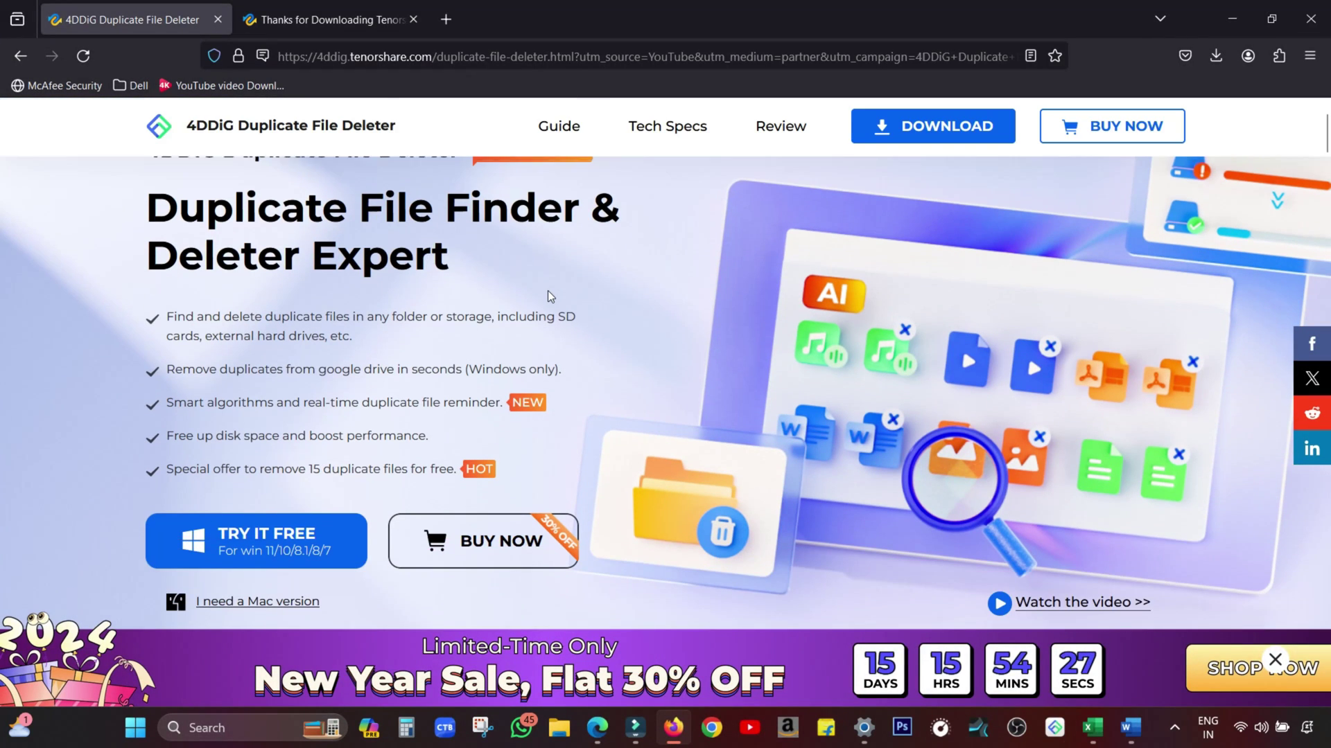
{"action": "left_click", "coordinate": [466, 549]}
{"action": "scroll", "coordinate": [467, 547], "scroll_direction": "down", "scroll_amount": 2}
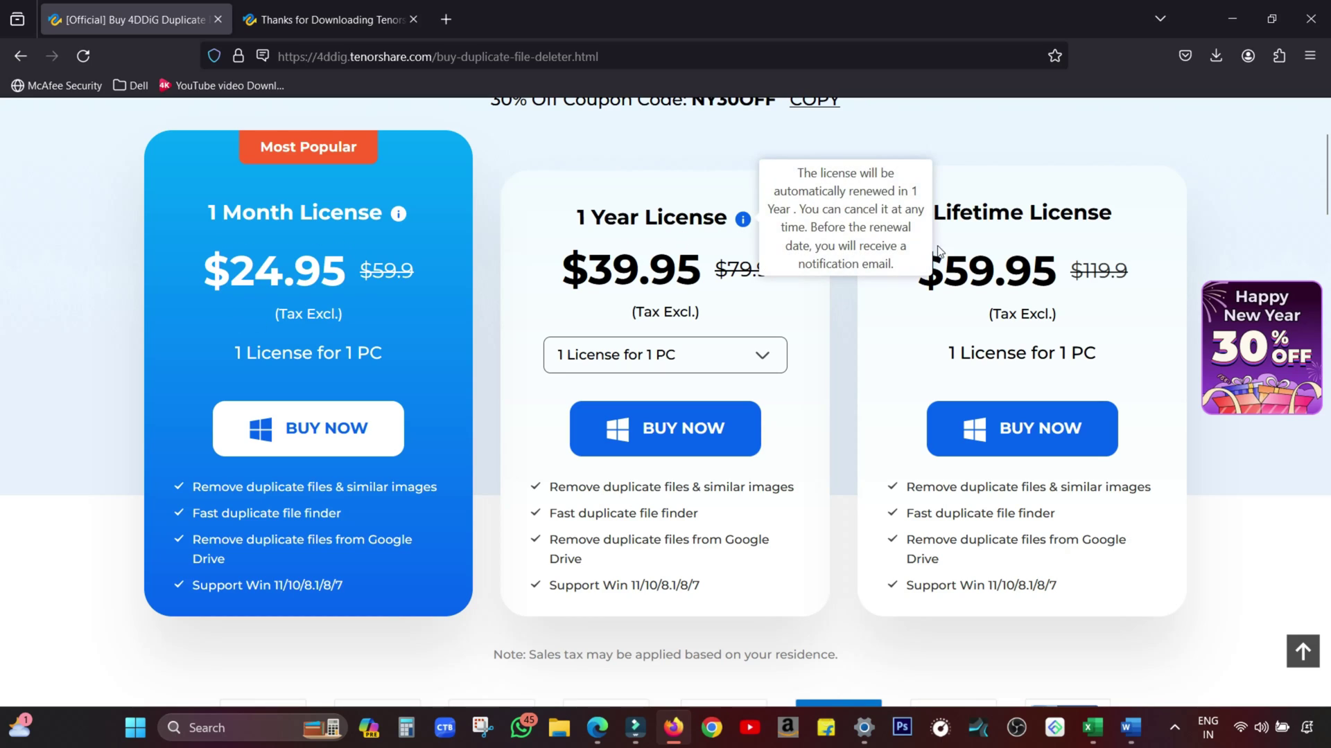
Switch the 1 Year License to 10 PCs, then to 5 PCs at $55.95
{"action": "left_click", "coordinate": [750, 361]}
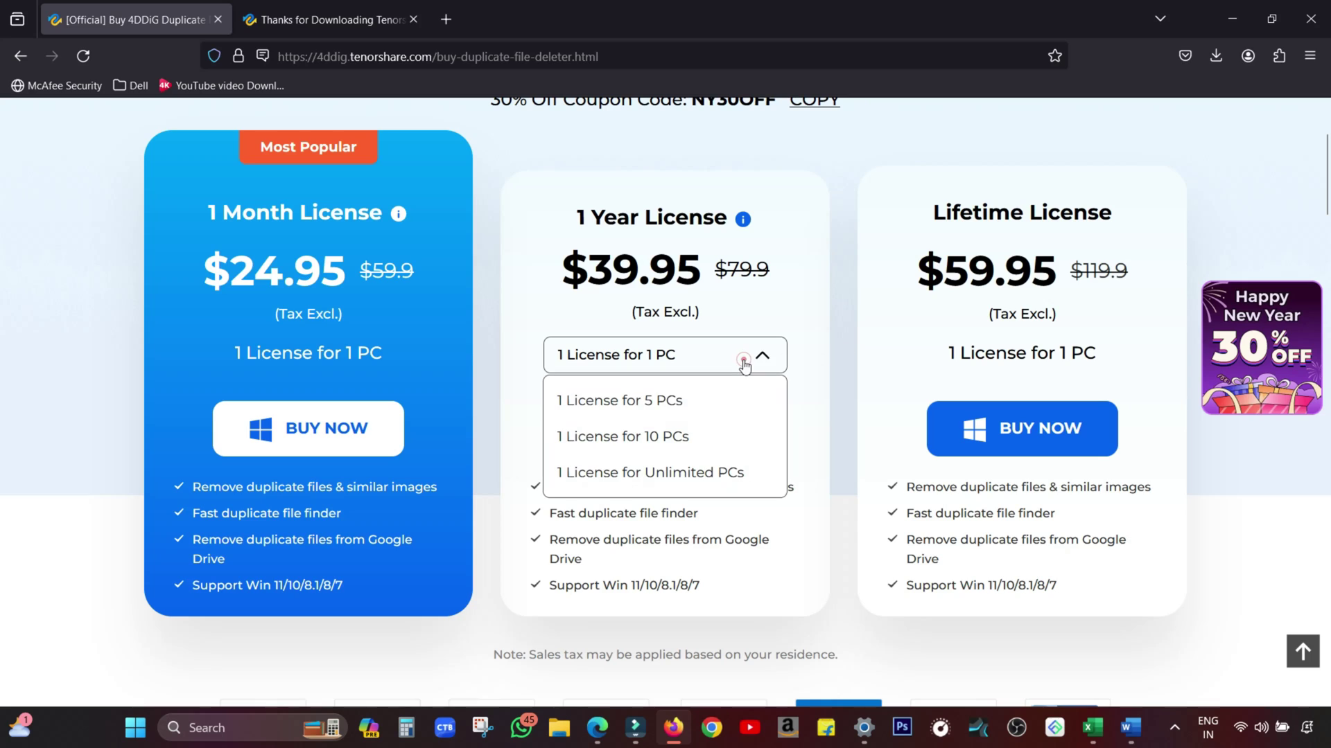
{"action": "left_click", "coordinate": [673, 435]}
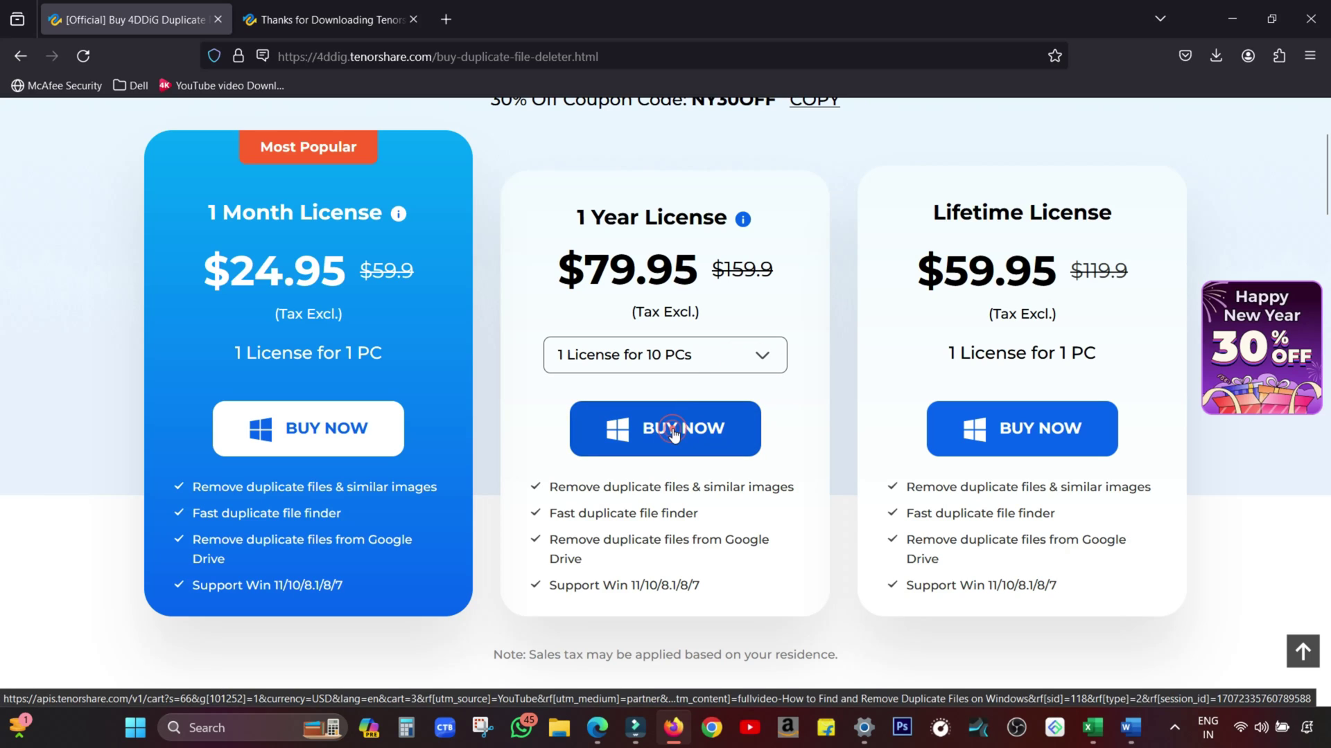
{"action": "left_click", "coordinate": [699, 355]}
{"action": "left_click", "coordinate": [669, 436]}
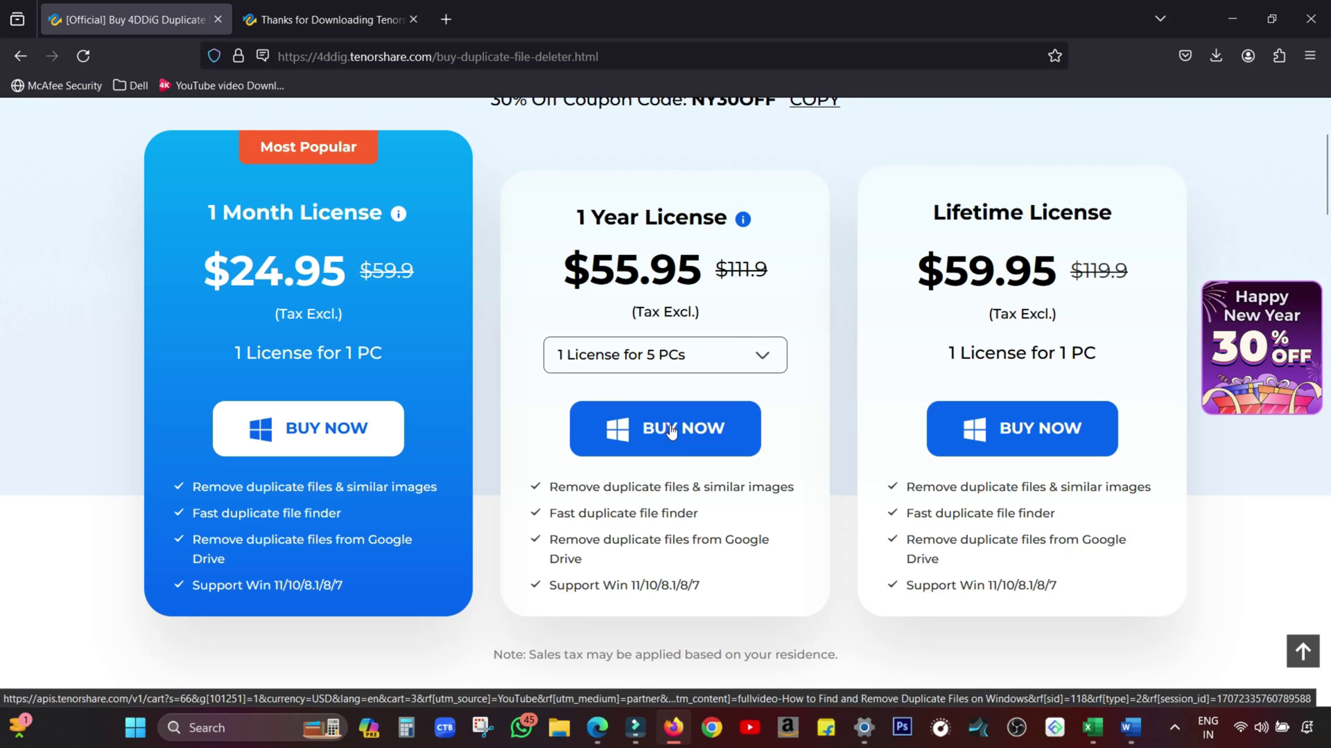
{"action": "left_click", "coordinate": [669, 425]}
{"action": "left_click", "coordinate": [713, 347]}
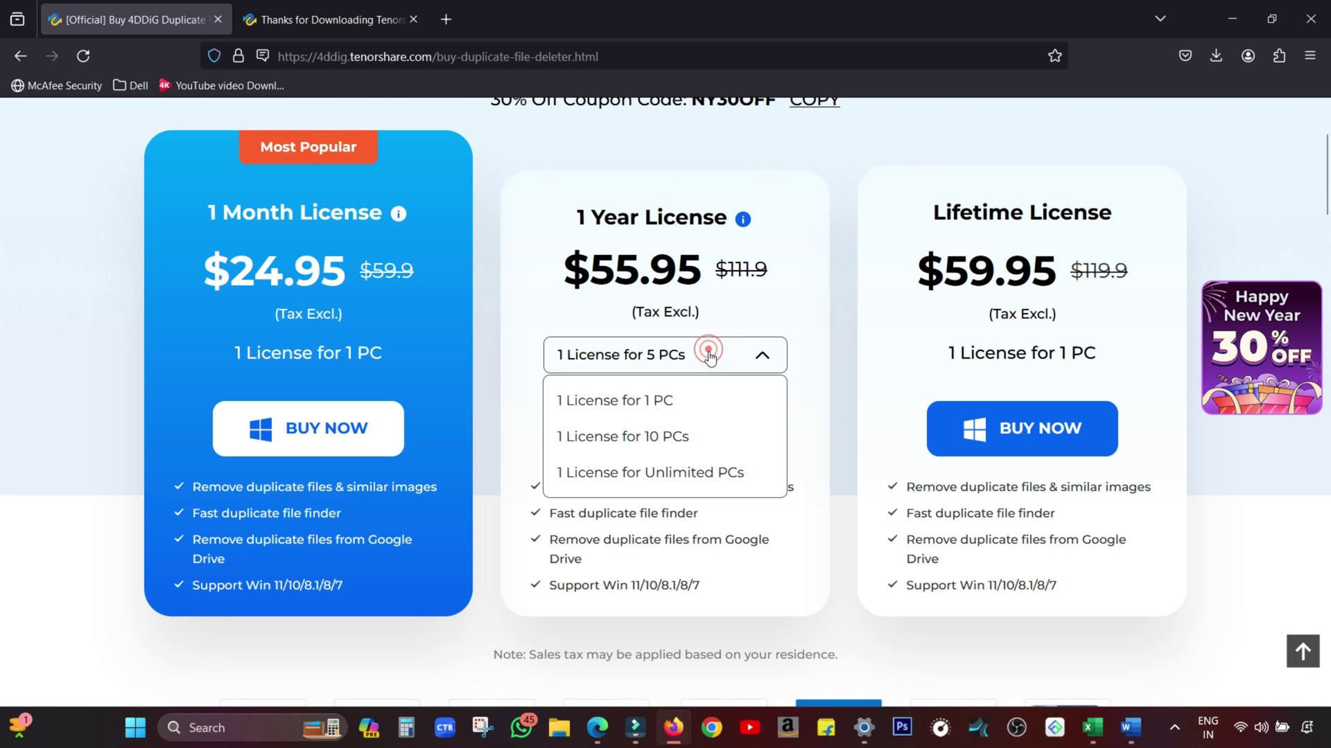